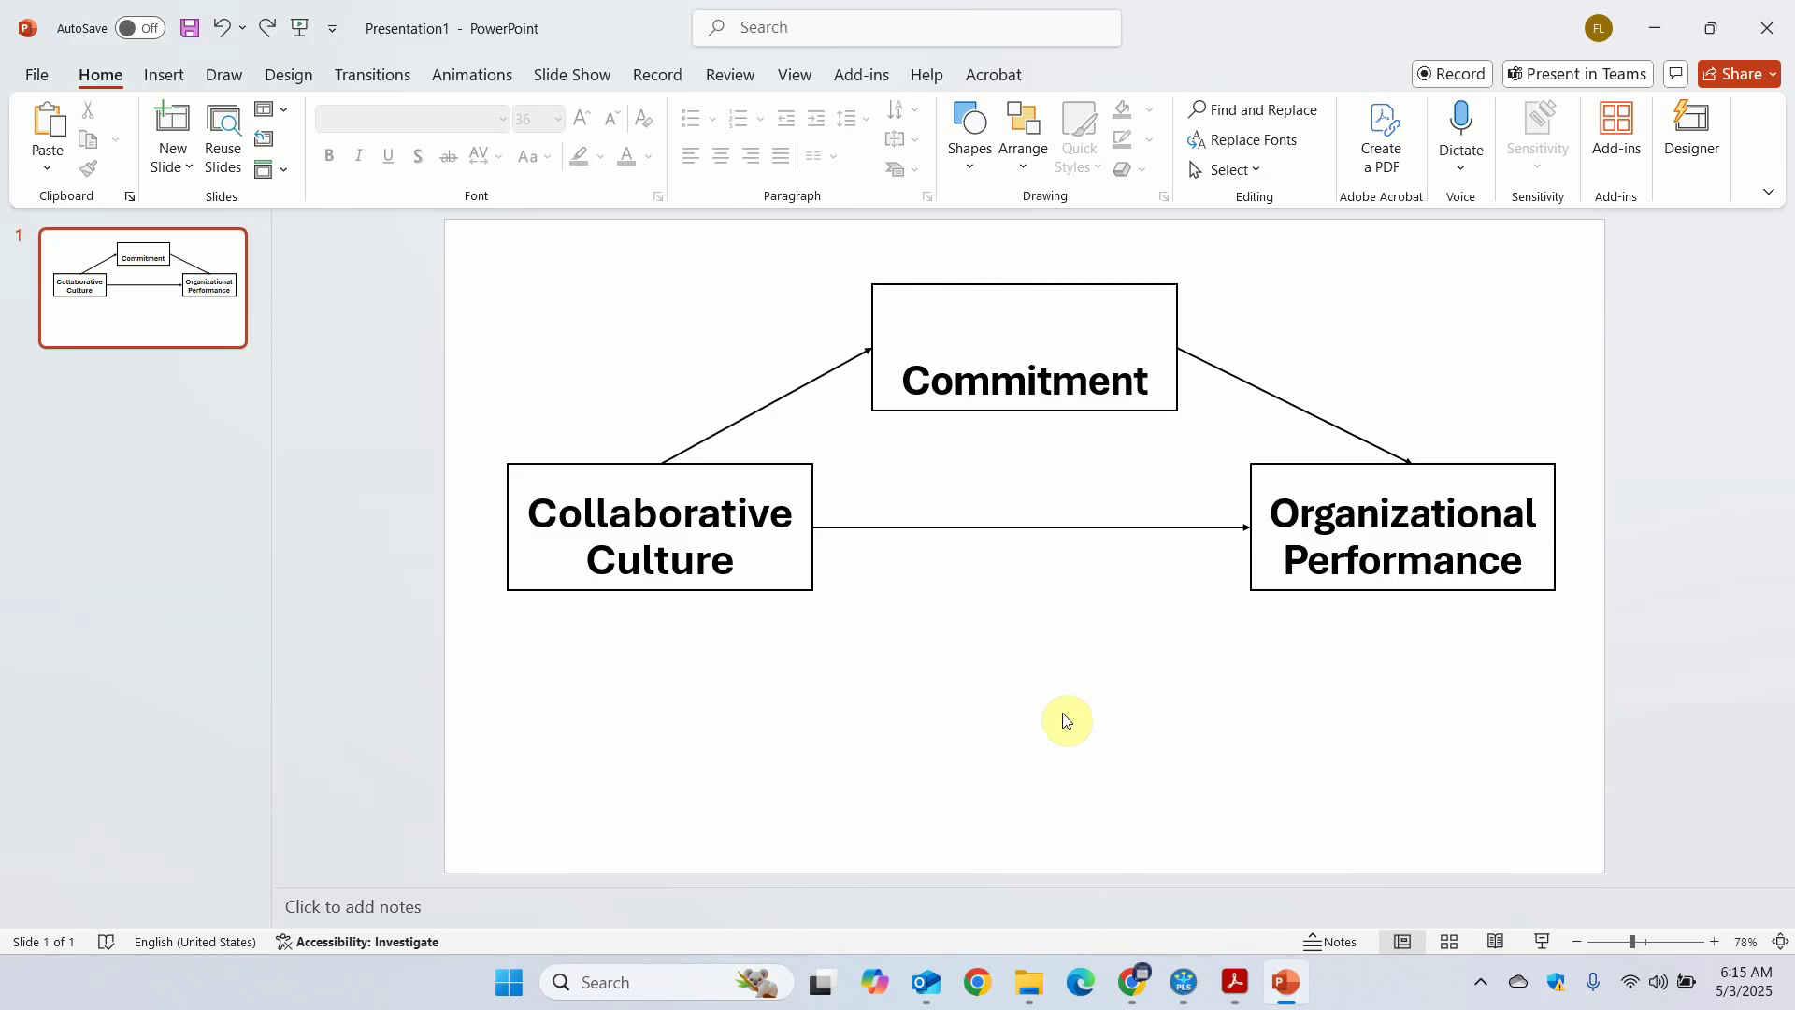
In the GSCA project, create a new model of type GSCA named 'MM' and open it
{"action": "left_click", "coordinate": [1206, 1000]}
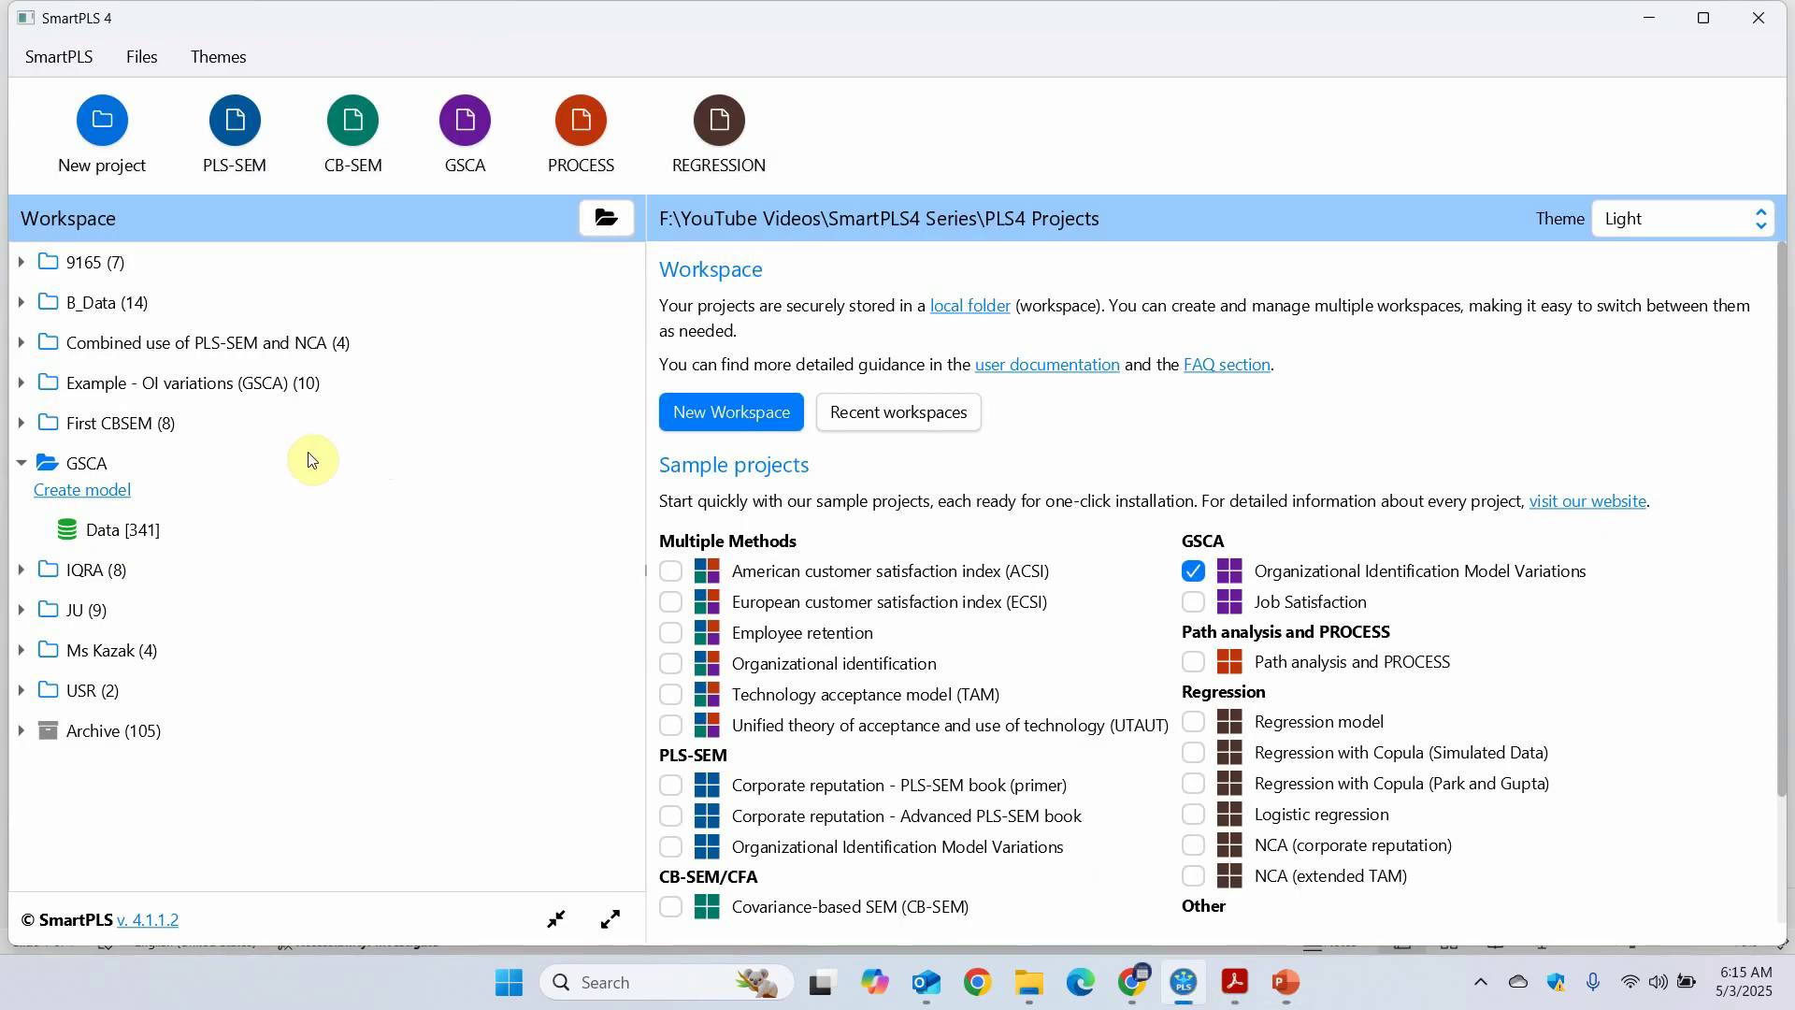
{"action": "left_click", "coordinate": [93, 496]}
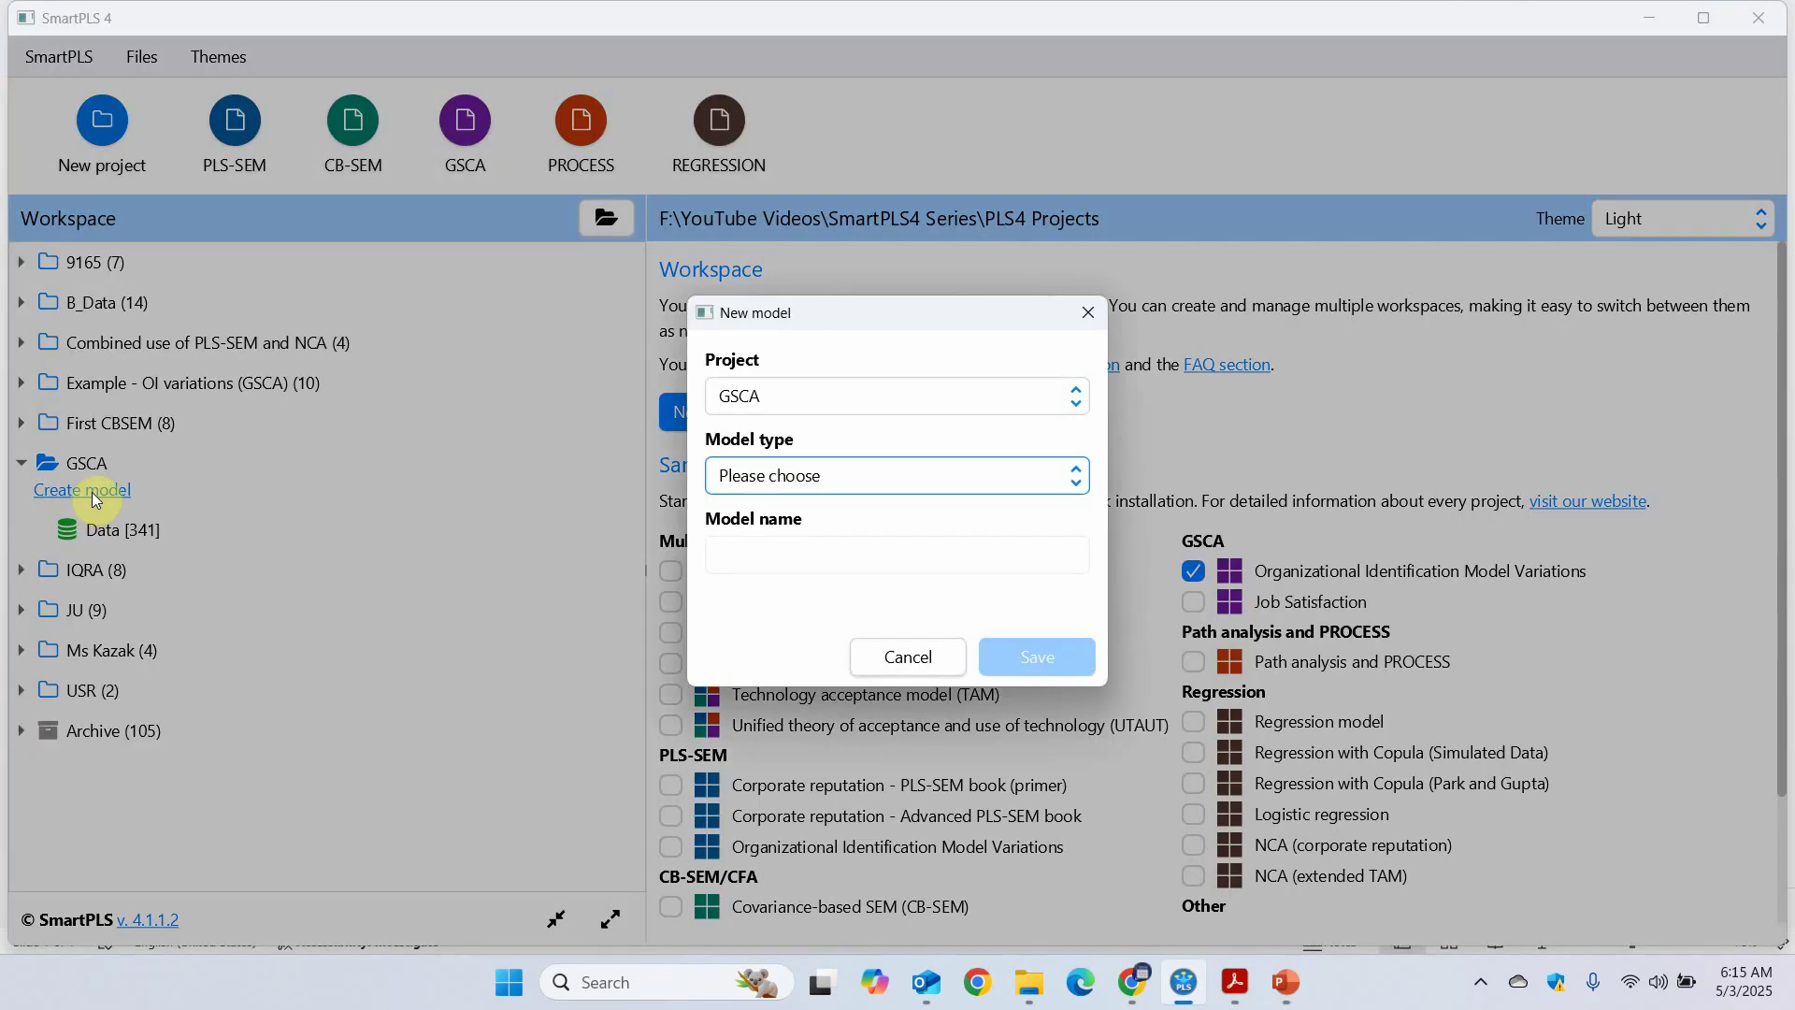
{"action": "left_click", "coordinate": [815, 393]}
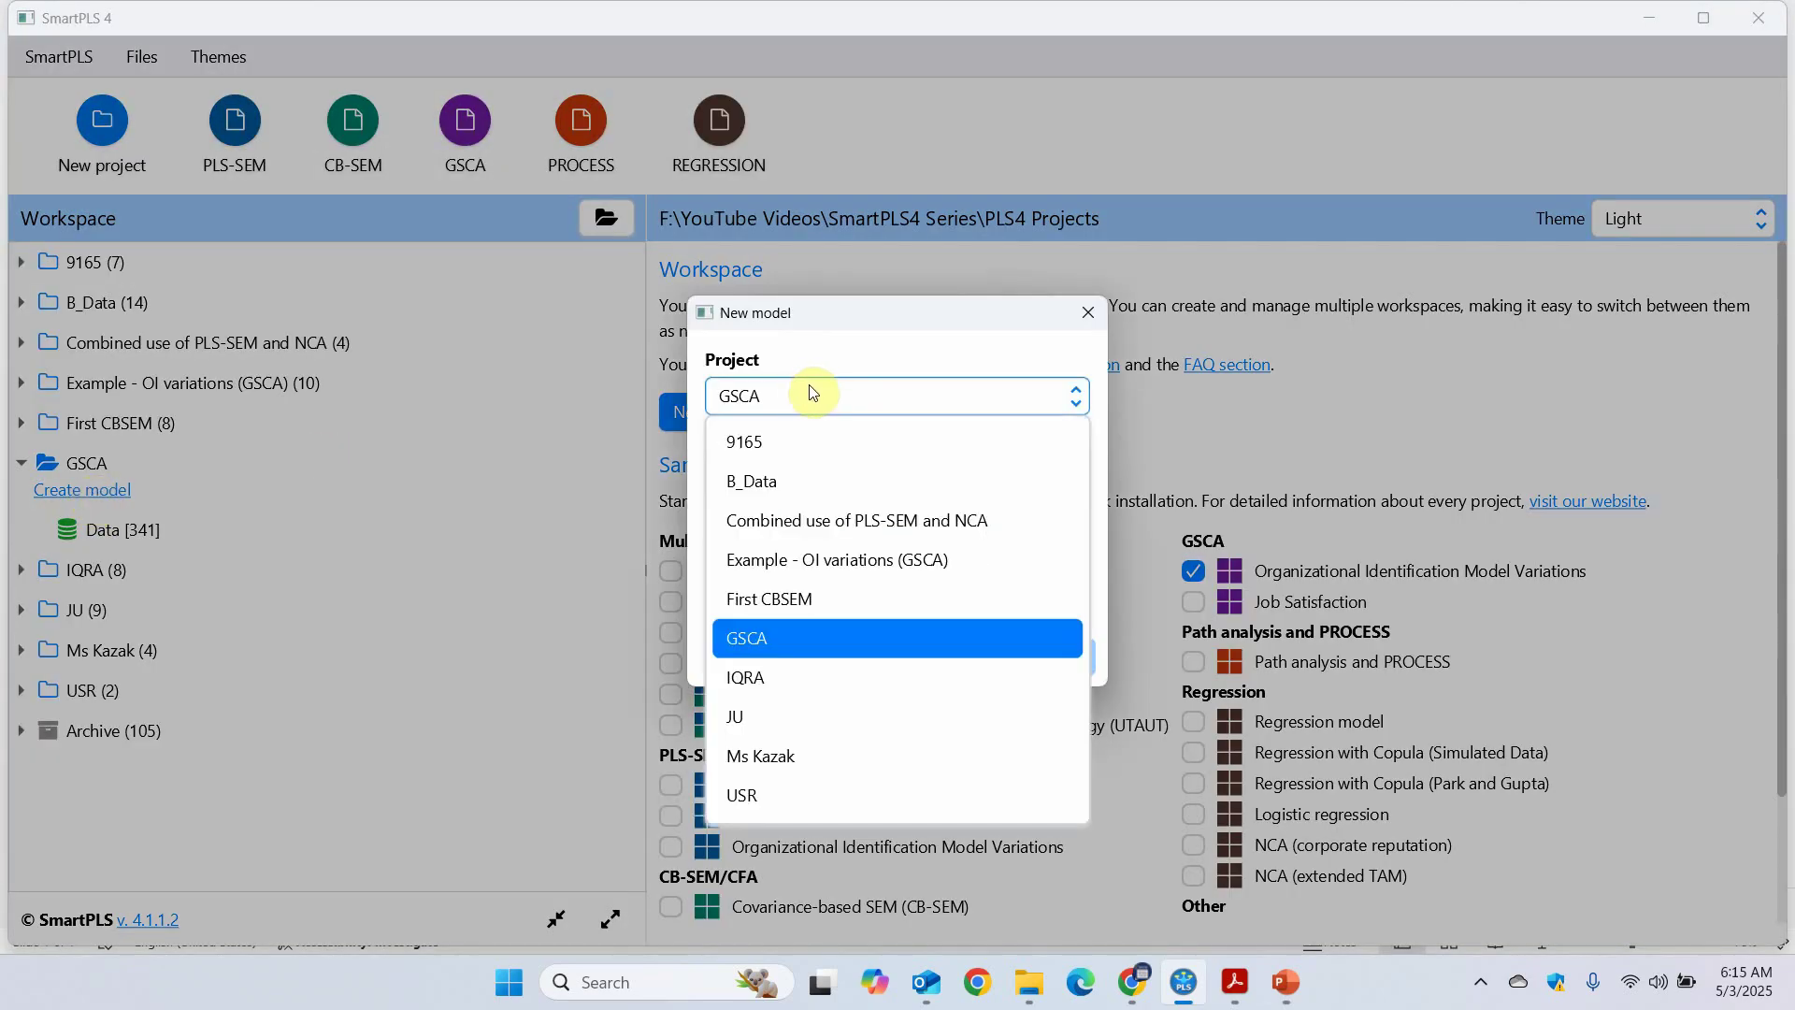
{"action": "left_click", "coordinate": [786, 639]}
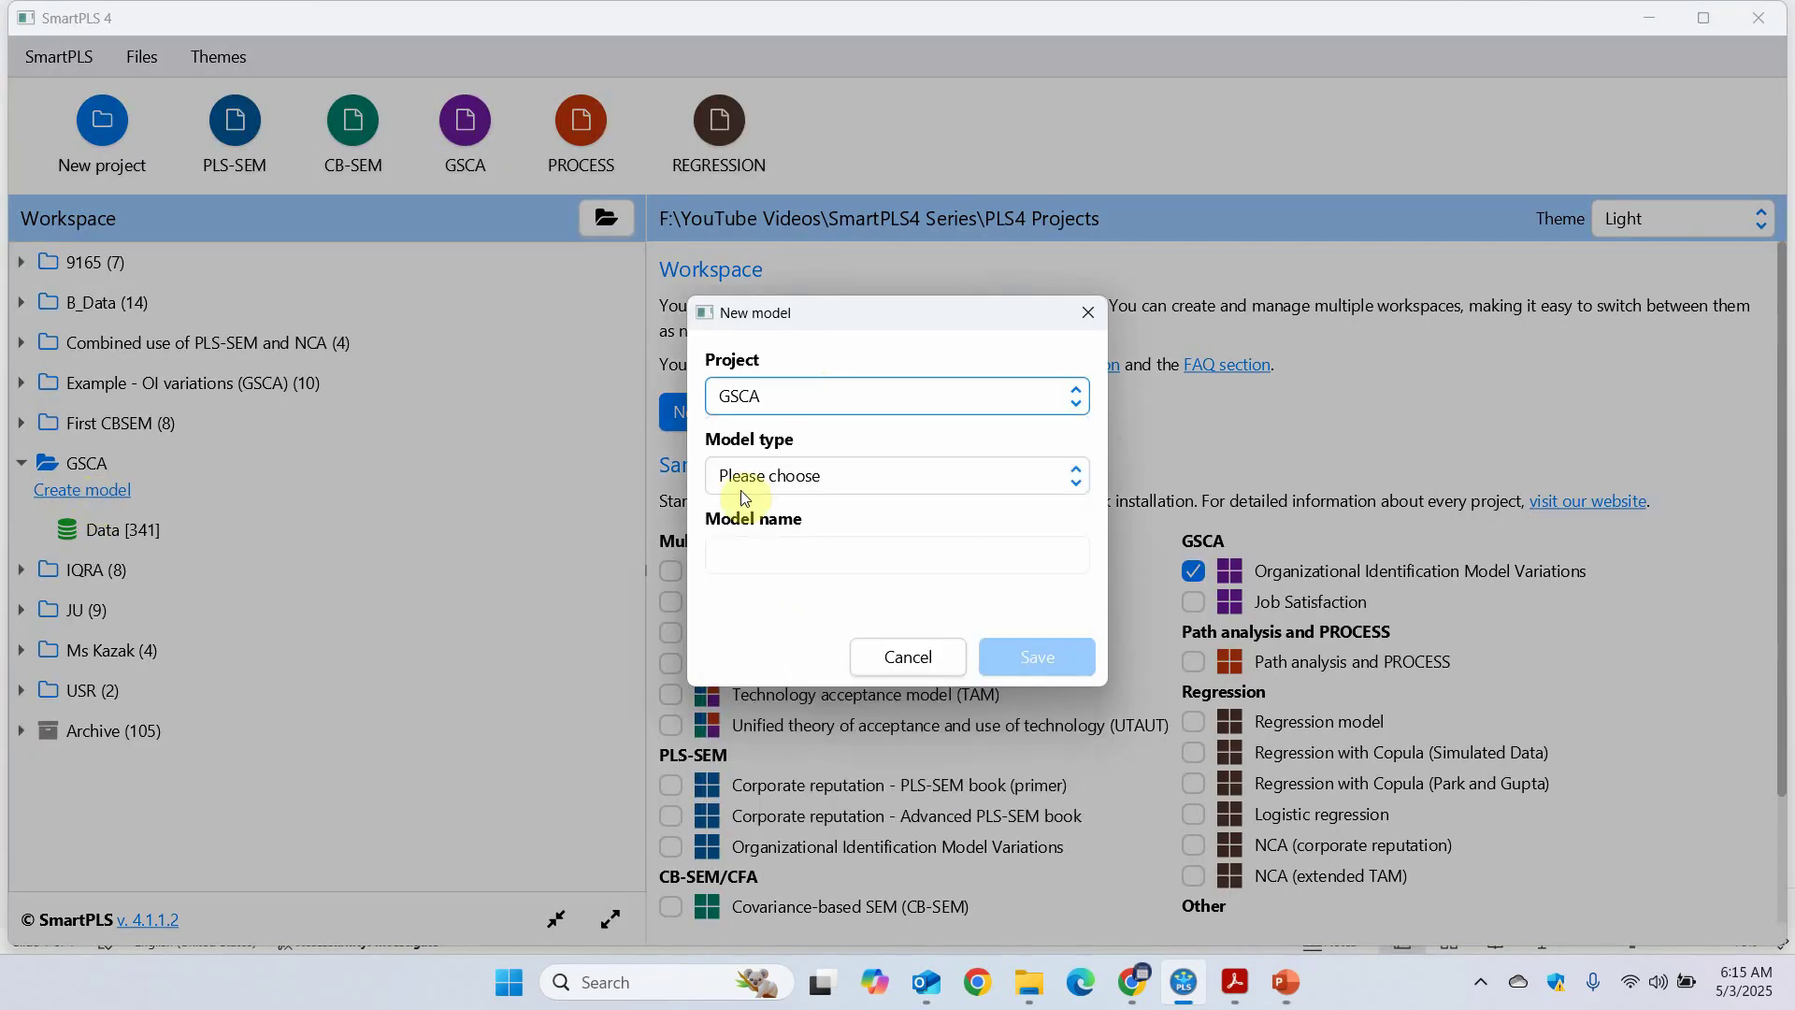
{"action": "left_click", "coordinate": [963, 472]}
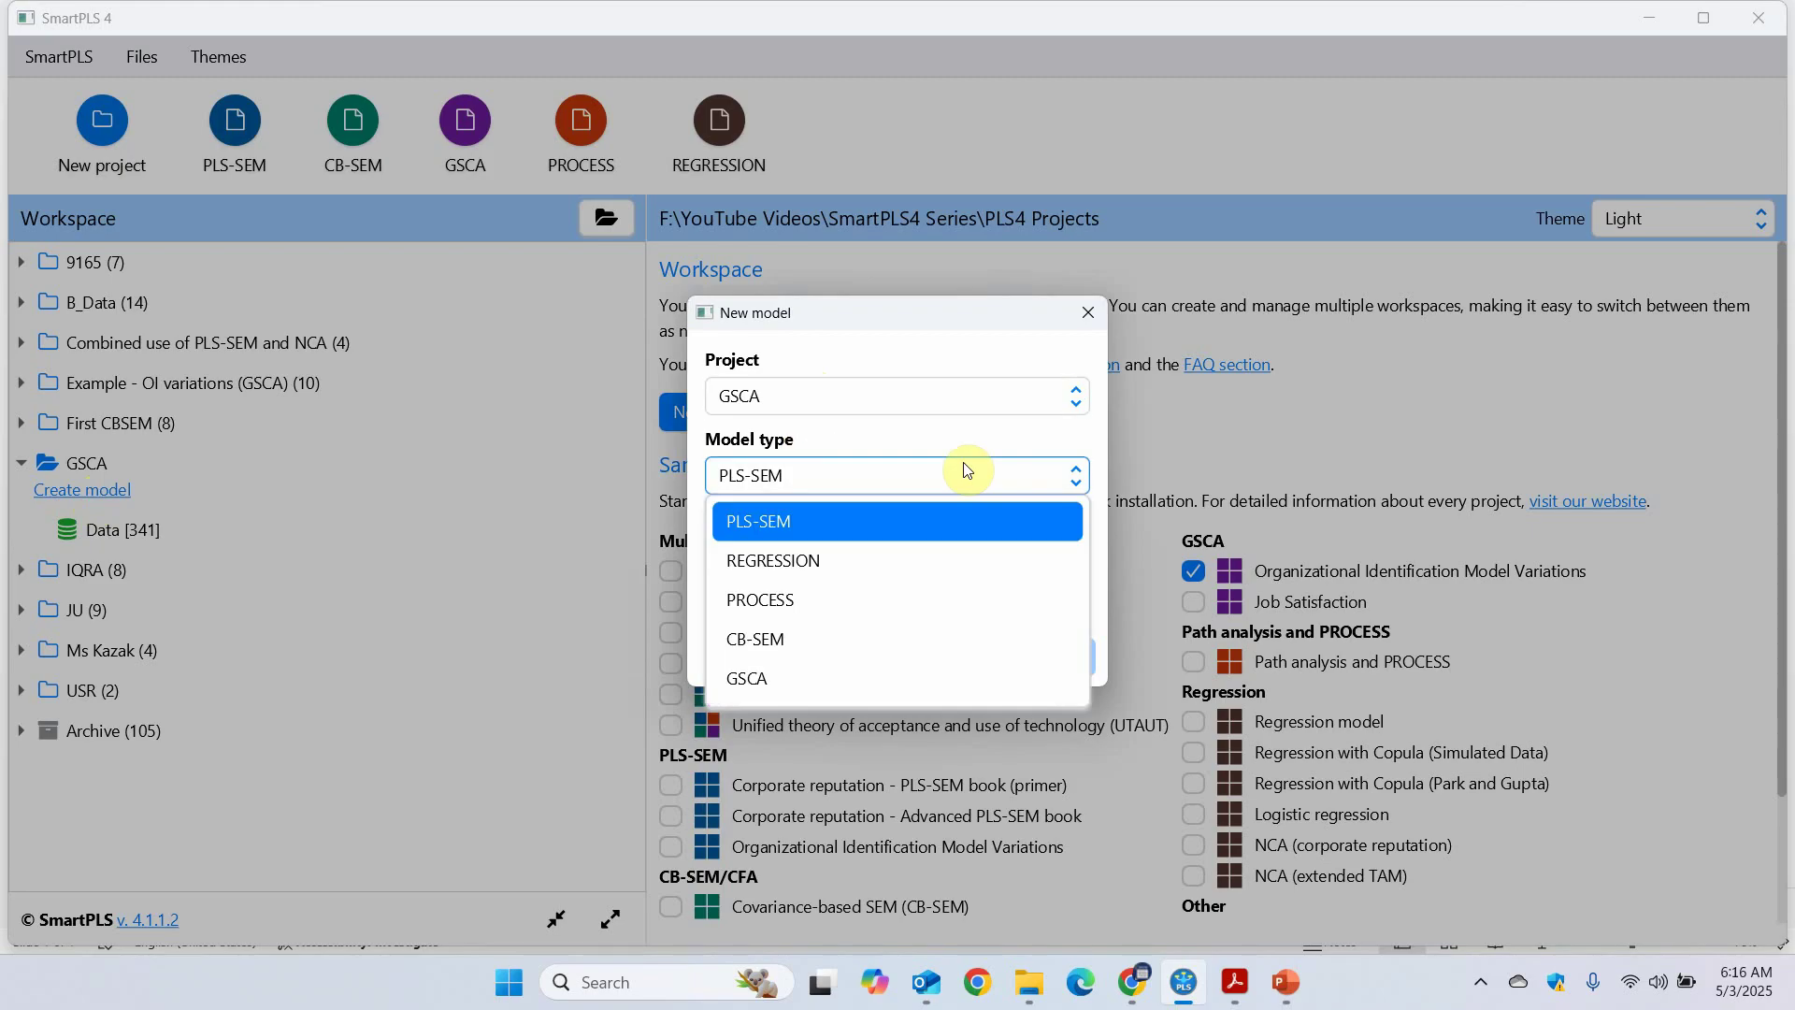
{"action": "left_click", "coordinate": [819, 672]}
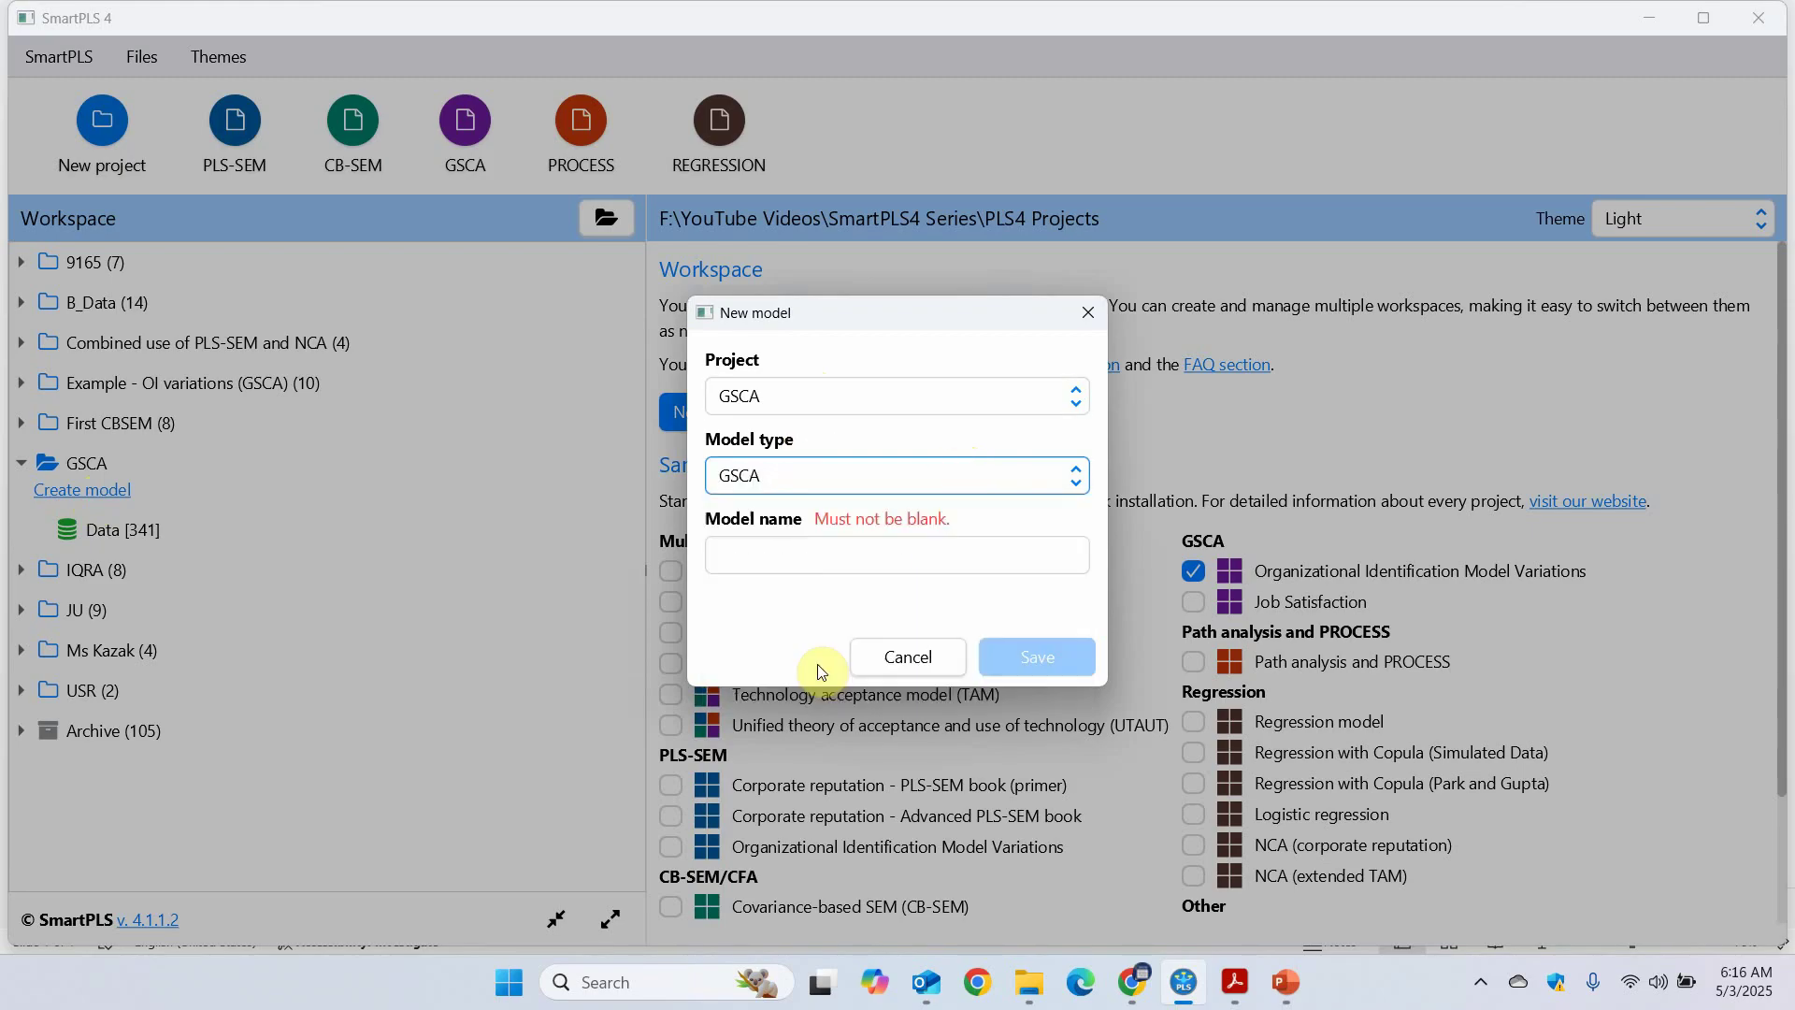
{"action": "left_click", "coordinate": [768, 556]}
{"action": "type", "text": "MM"}
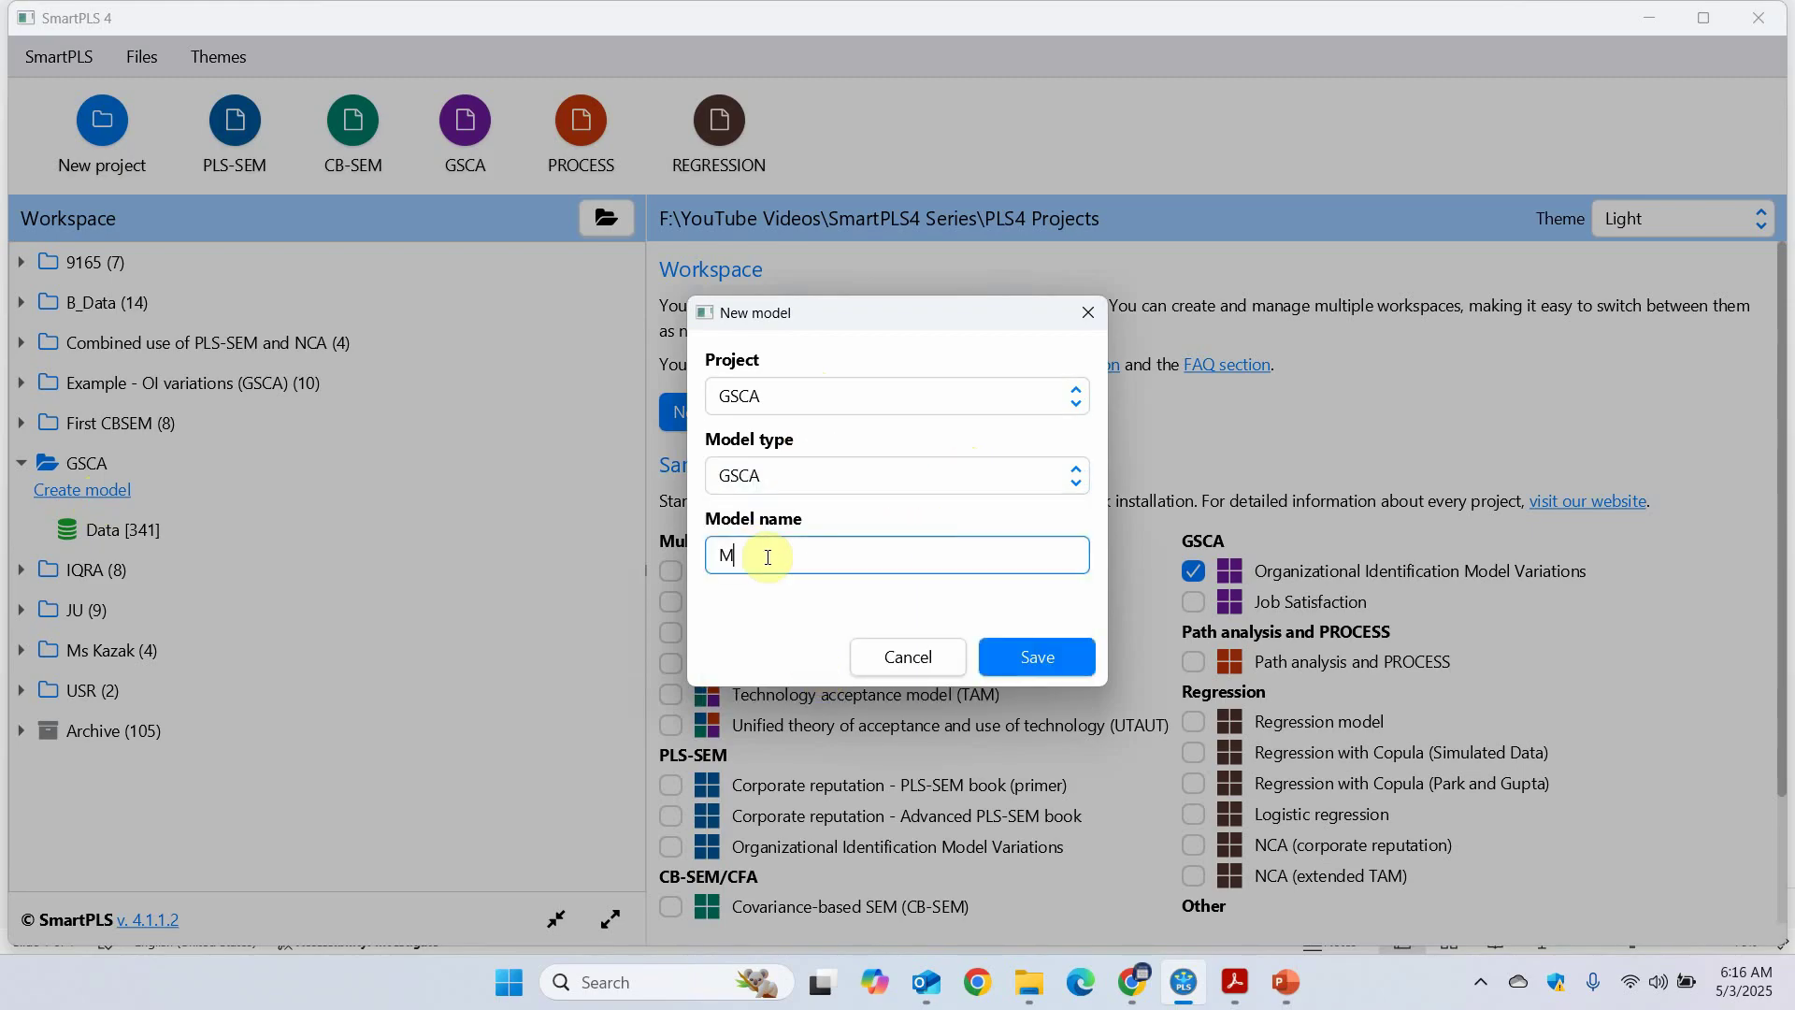
{"action": "left_click", "coordinate": [1062, 658]}
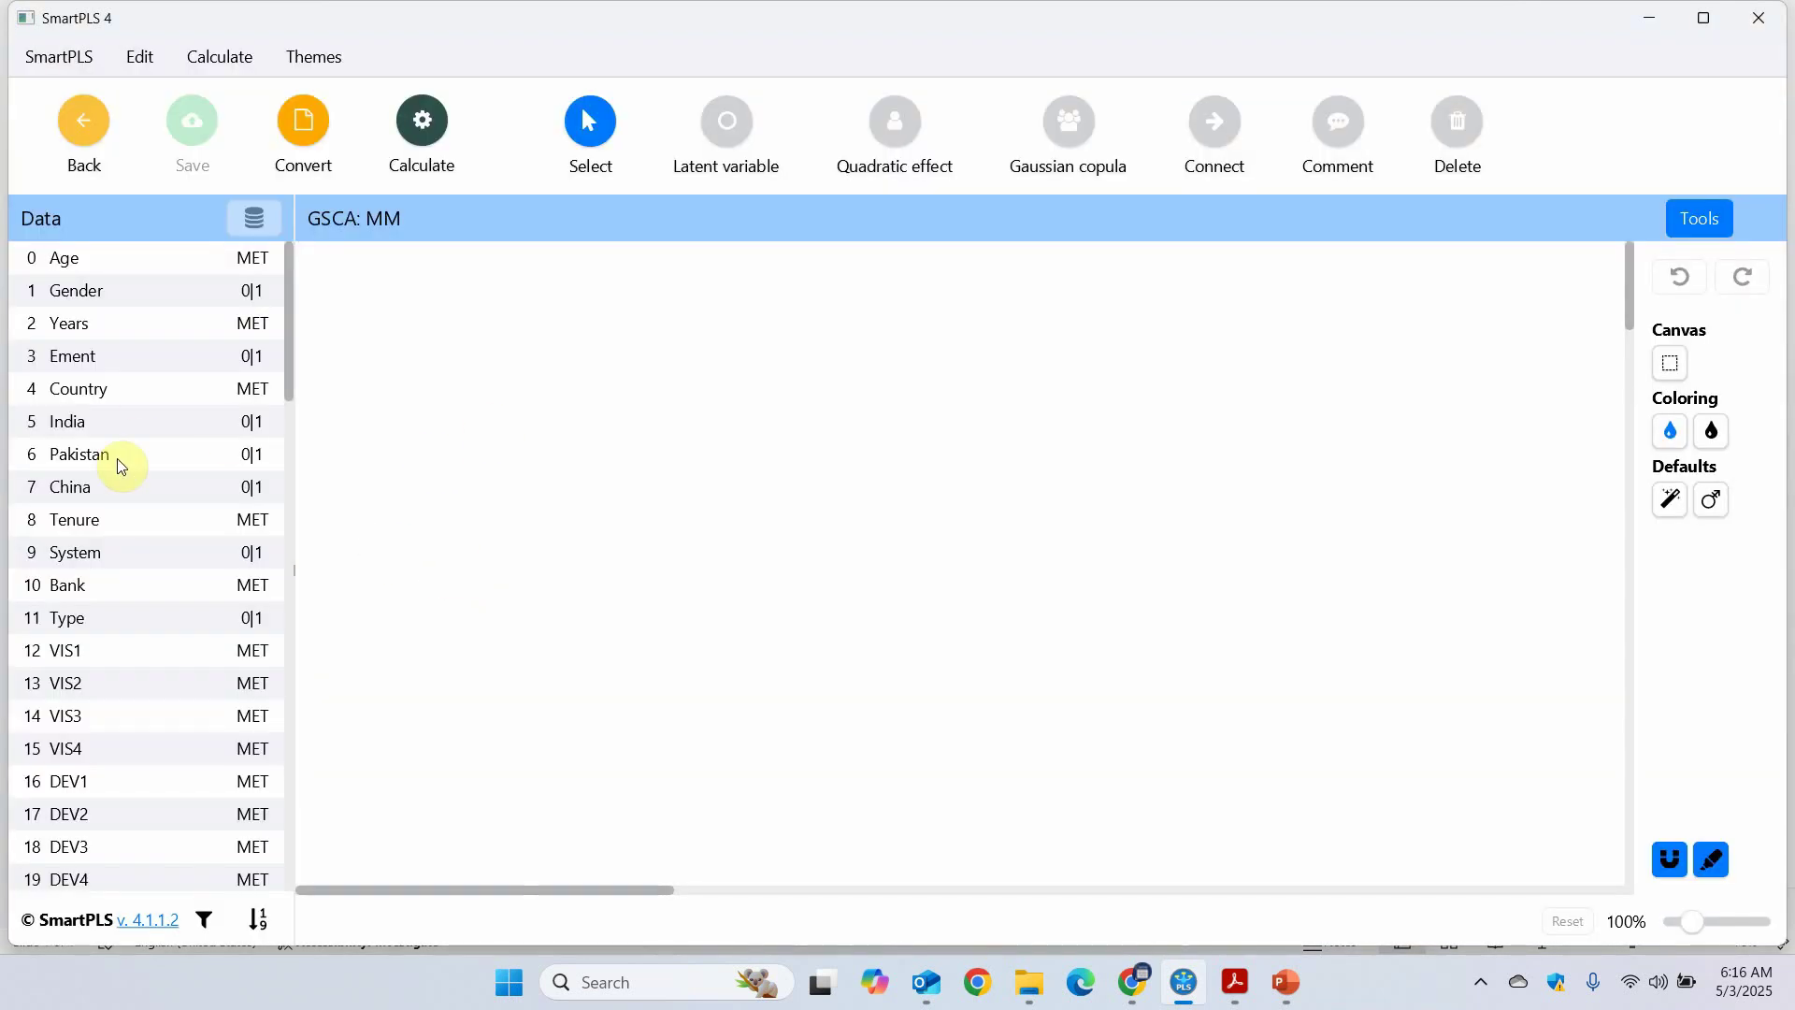
Create construct CC from indicators CC1–CC6, with the indicators placed on its left
{"action": "scroll", "coordinate": [131, 611], "scroll_direction": "down", "scroll_amount": 3}
{"action": "scroll", "coordinate": [131, 612], "scroll_direction": "down", "scroll_amount": 5}
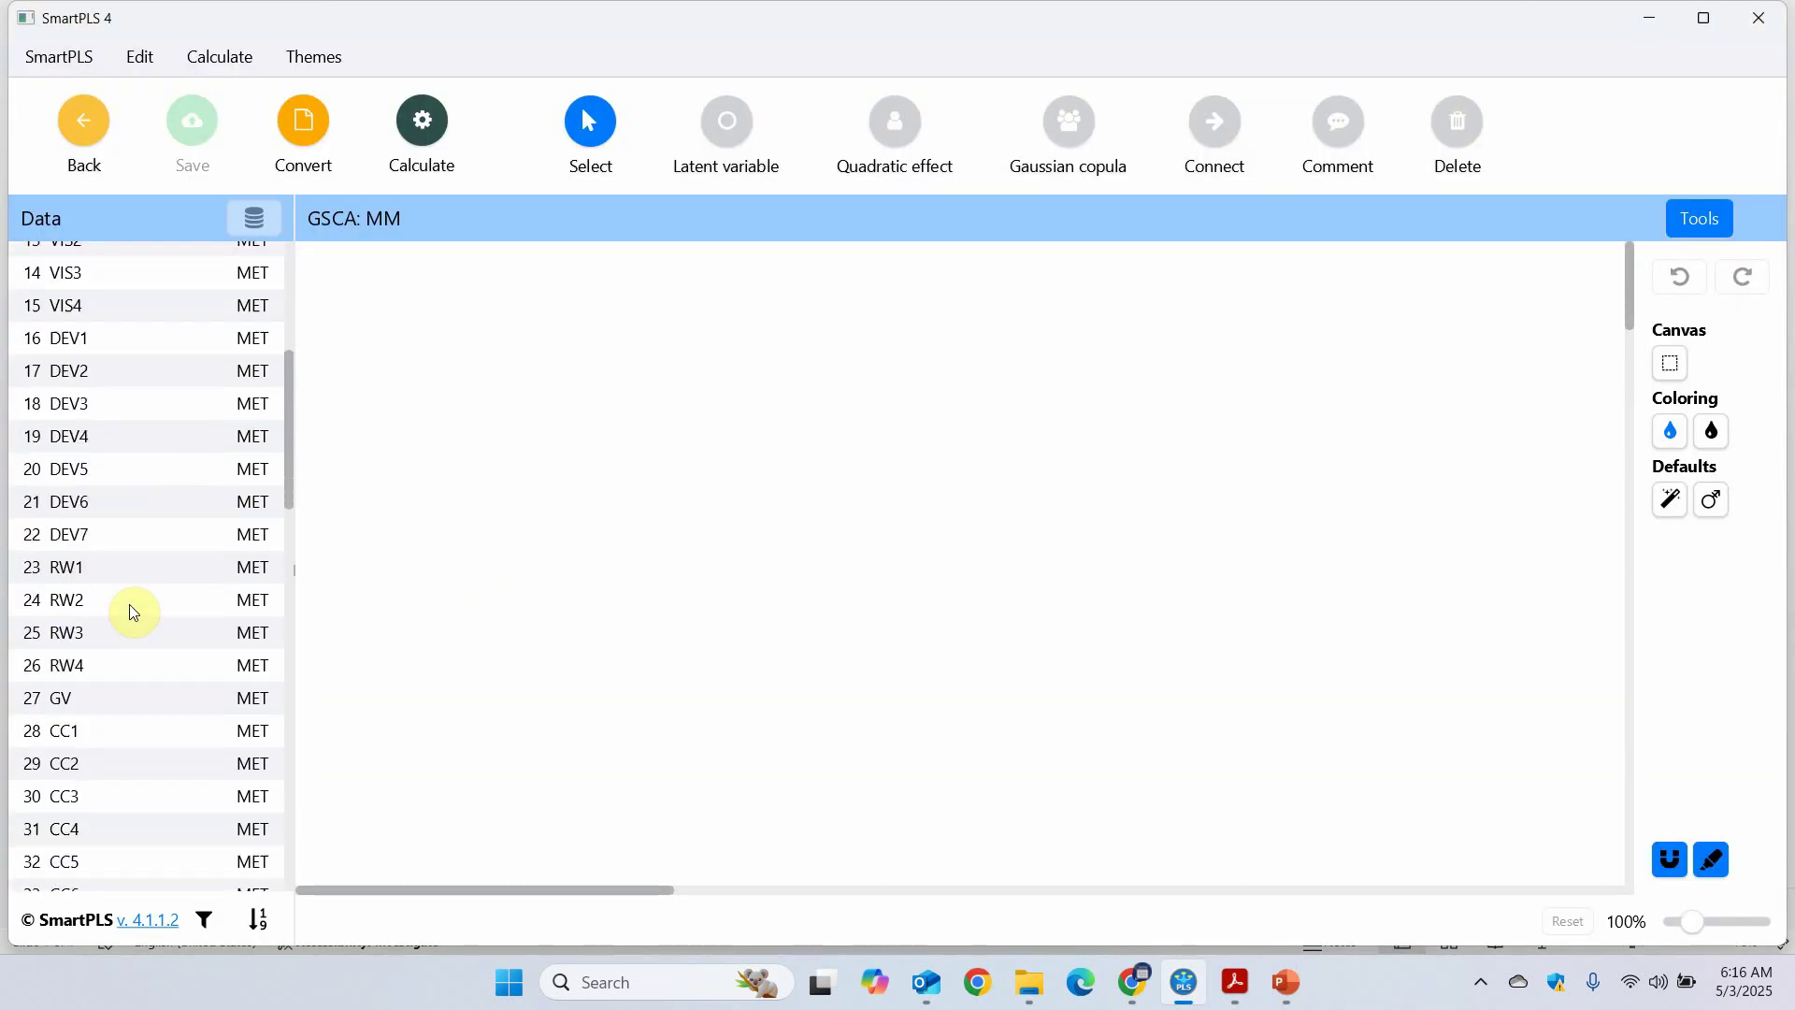
{"action": "mouse_move", "coordinate": [105, 607]}
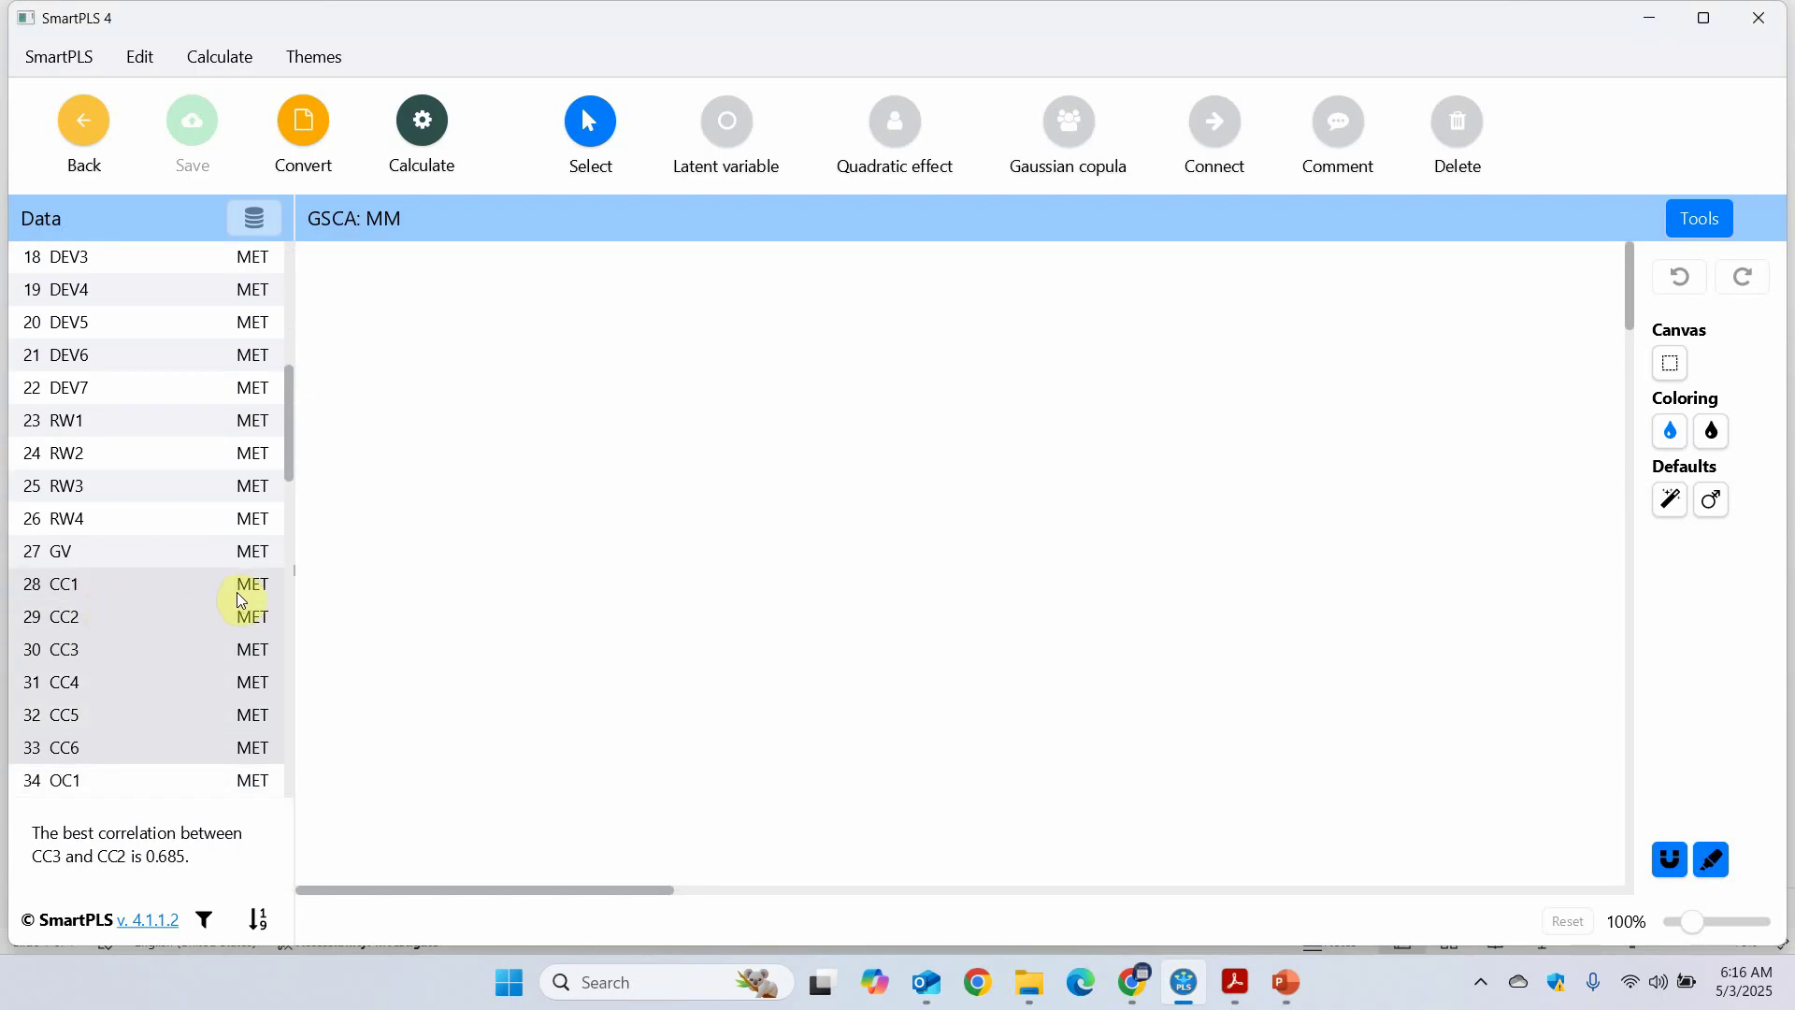
{"action": "left_click_drag", "start_coordinate": [245, 593], "coordinate": [670, 488]}
{"action": "key", "text": "Return"}
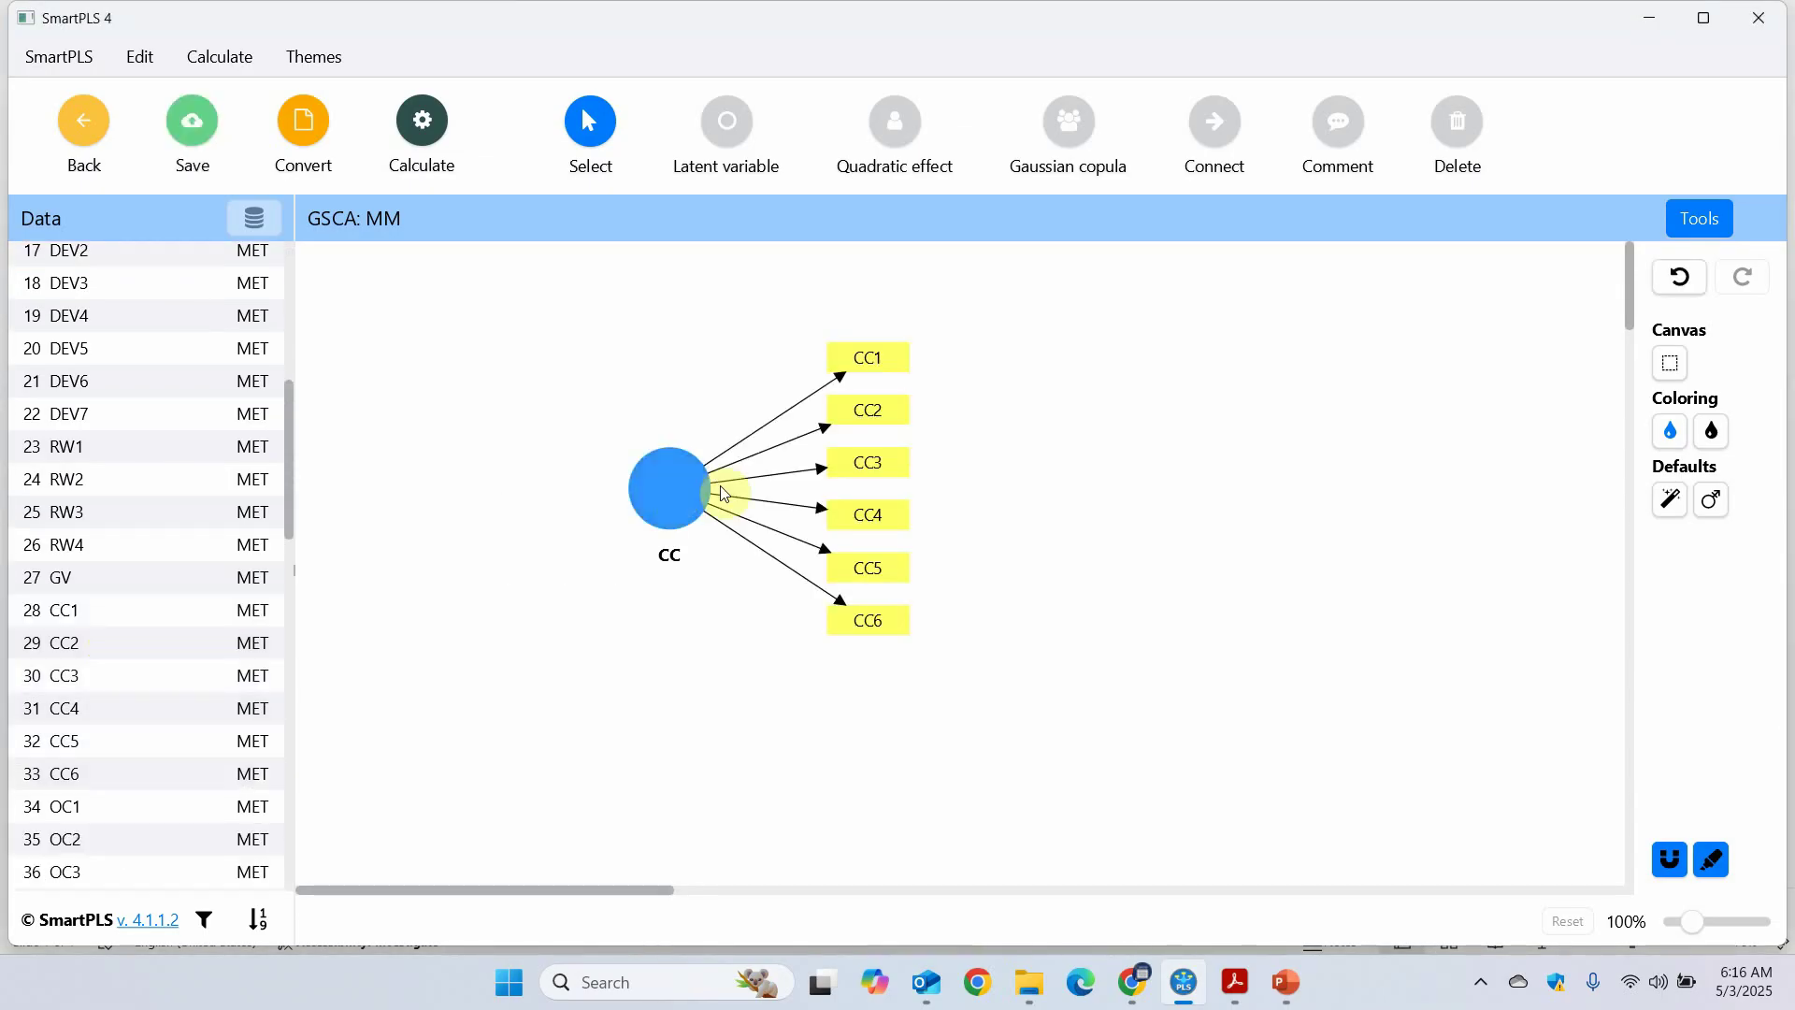
{"action": "left_click", "coordinate": [692, 489]}
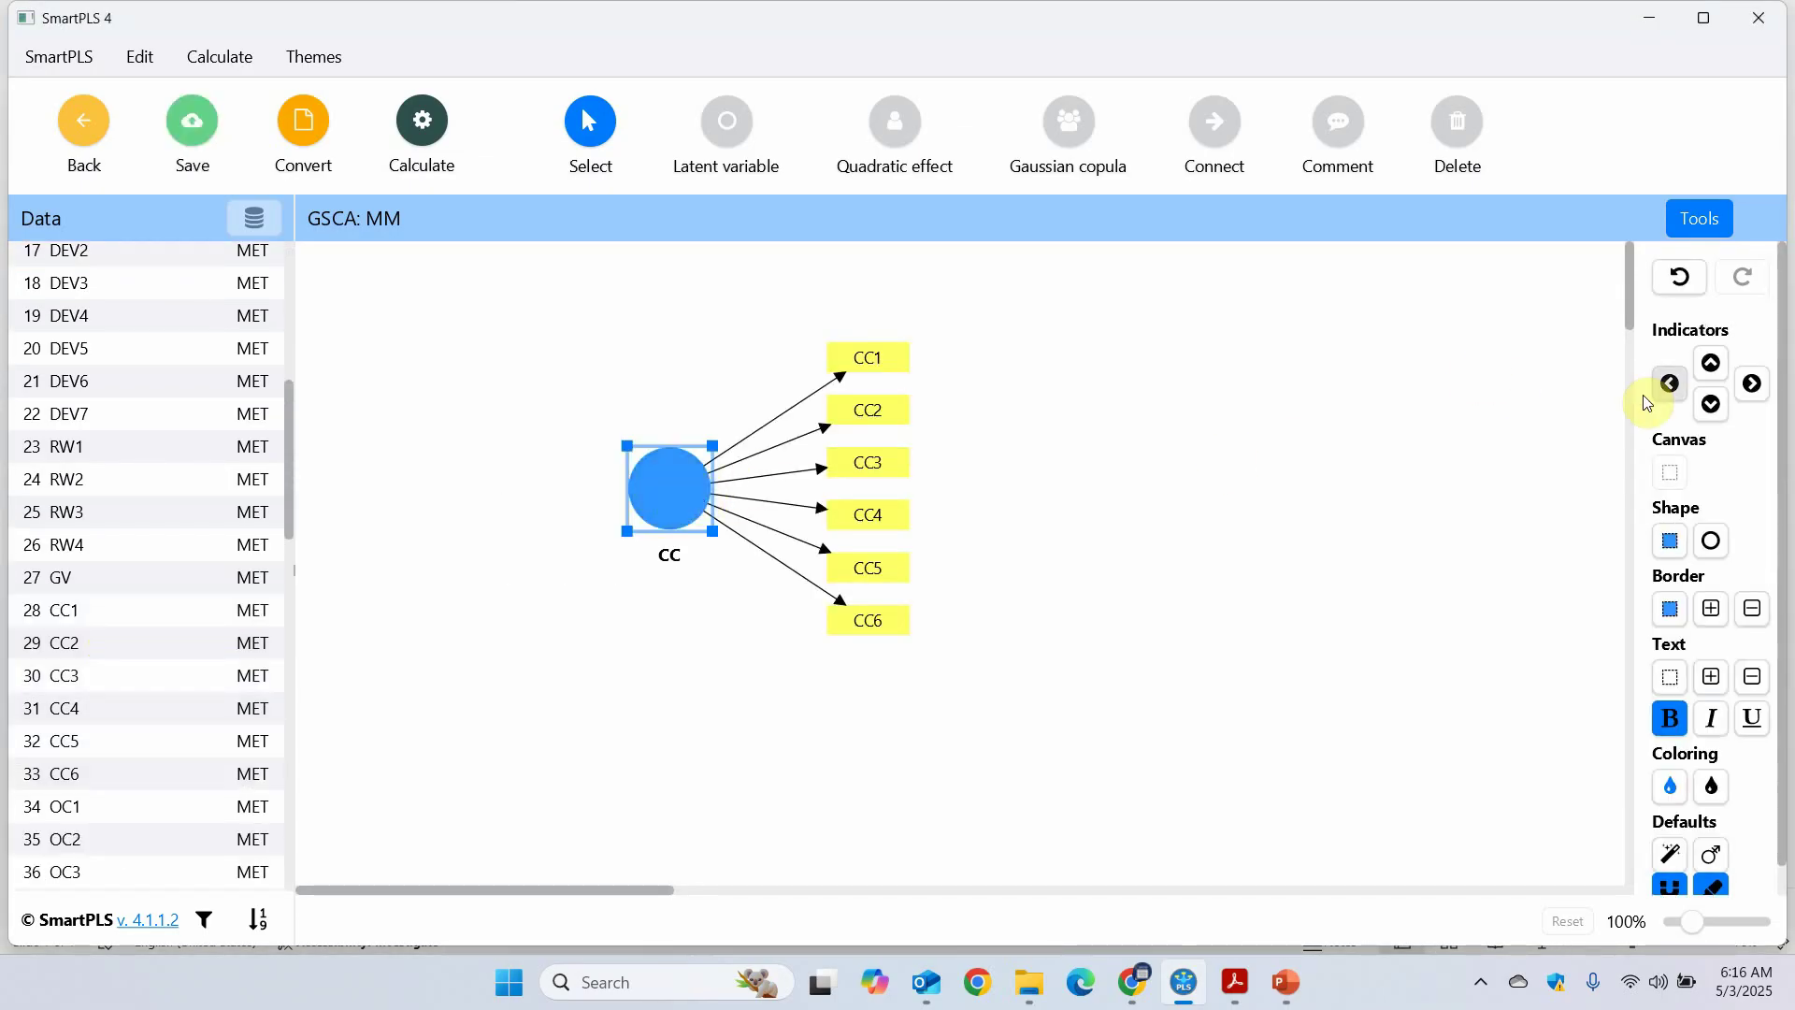
{"action": "left_click", "coordinate": [1673, 384]}
Create construct OC from indicators OC1–OC8 near the top, with the indicators lined up above it
{"action": "scroll", "coordinate": [108, 689], "scroll_direction": "down", "scroll_amount": 3}
{"action": "left_click", "coordinate": [119, 629]}
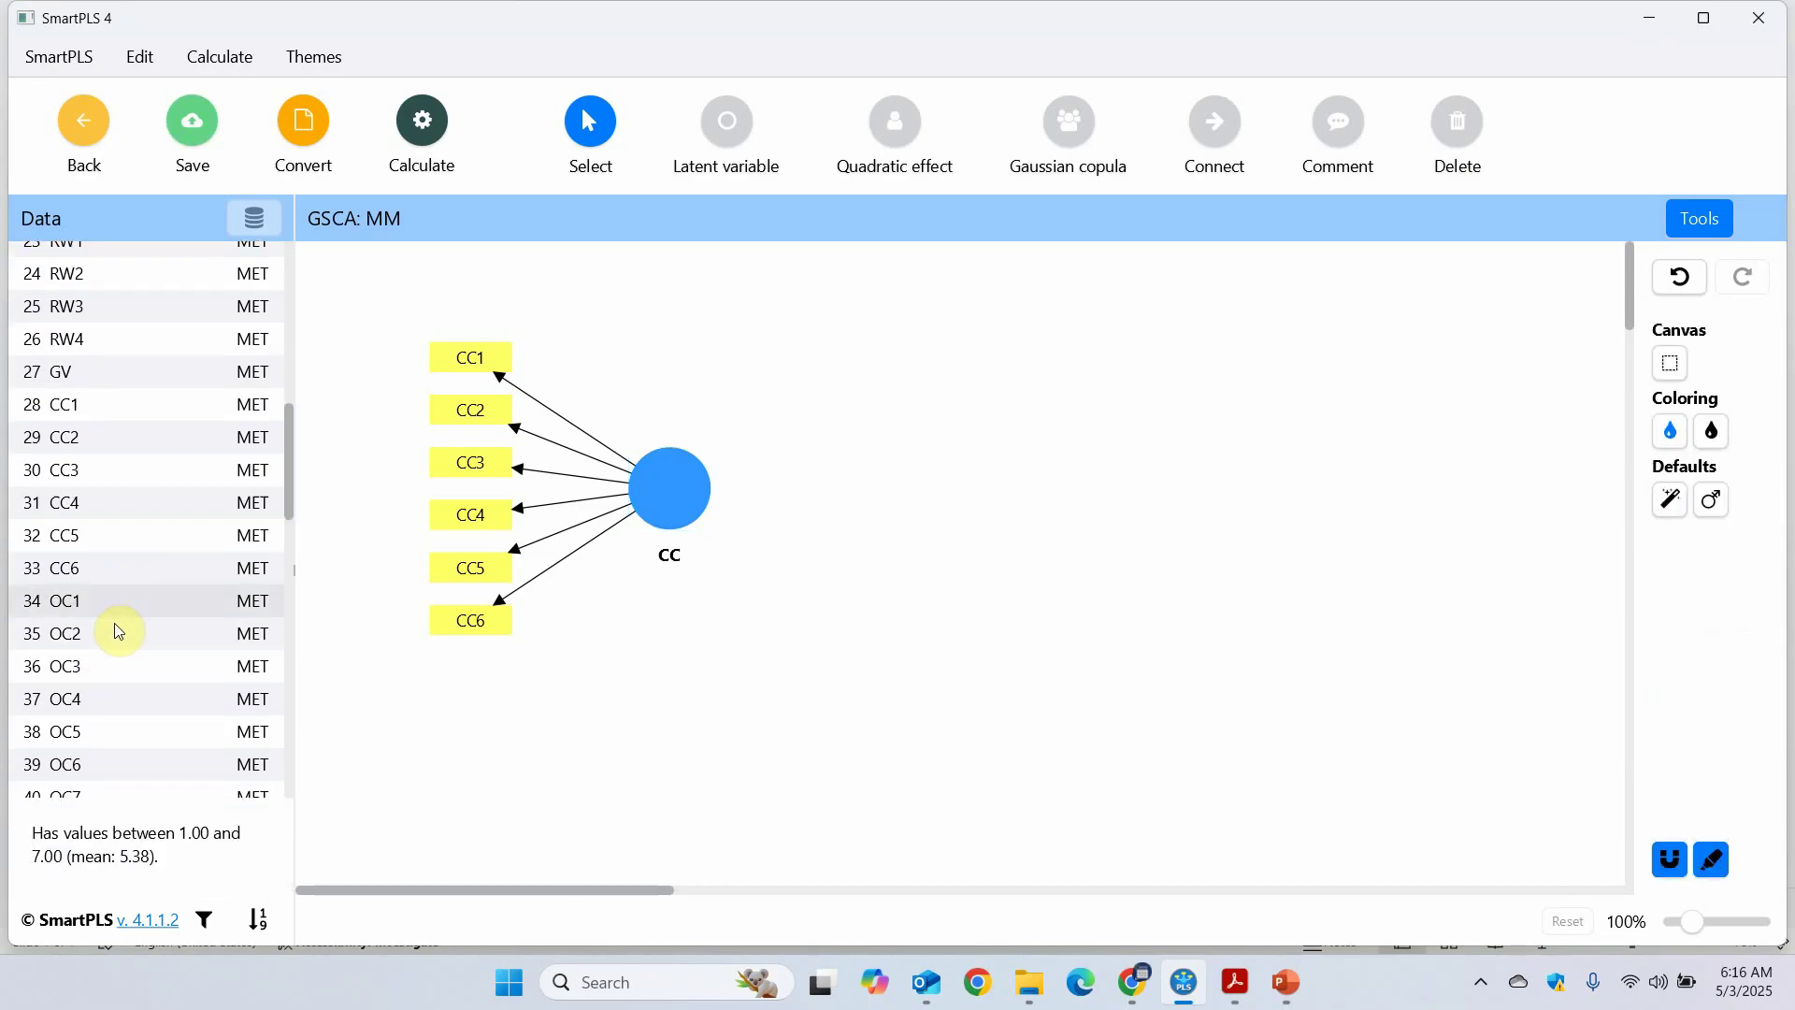
{"action": "key", "text": "shift+Down"}
{"action": "key", "text": "shift+Down"}
{"action": "key", "text": "shift+Down"}
{"action": "key", "text": "shift+Down"}
{"action": "key", "text": "shift+Down"}
{"action": "key", "text": "shift+Down"}
{"action": "key", "text": "shift+Down"}
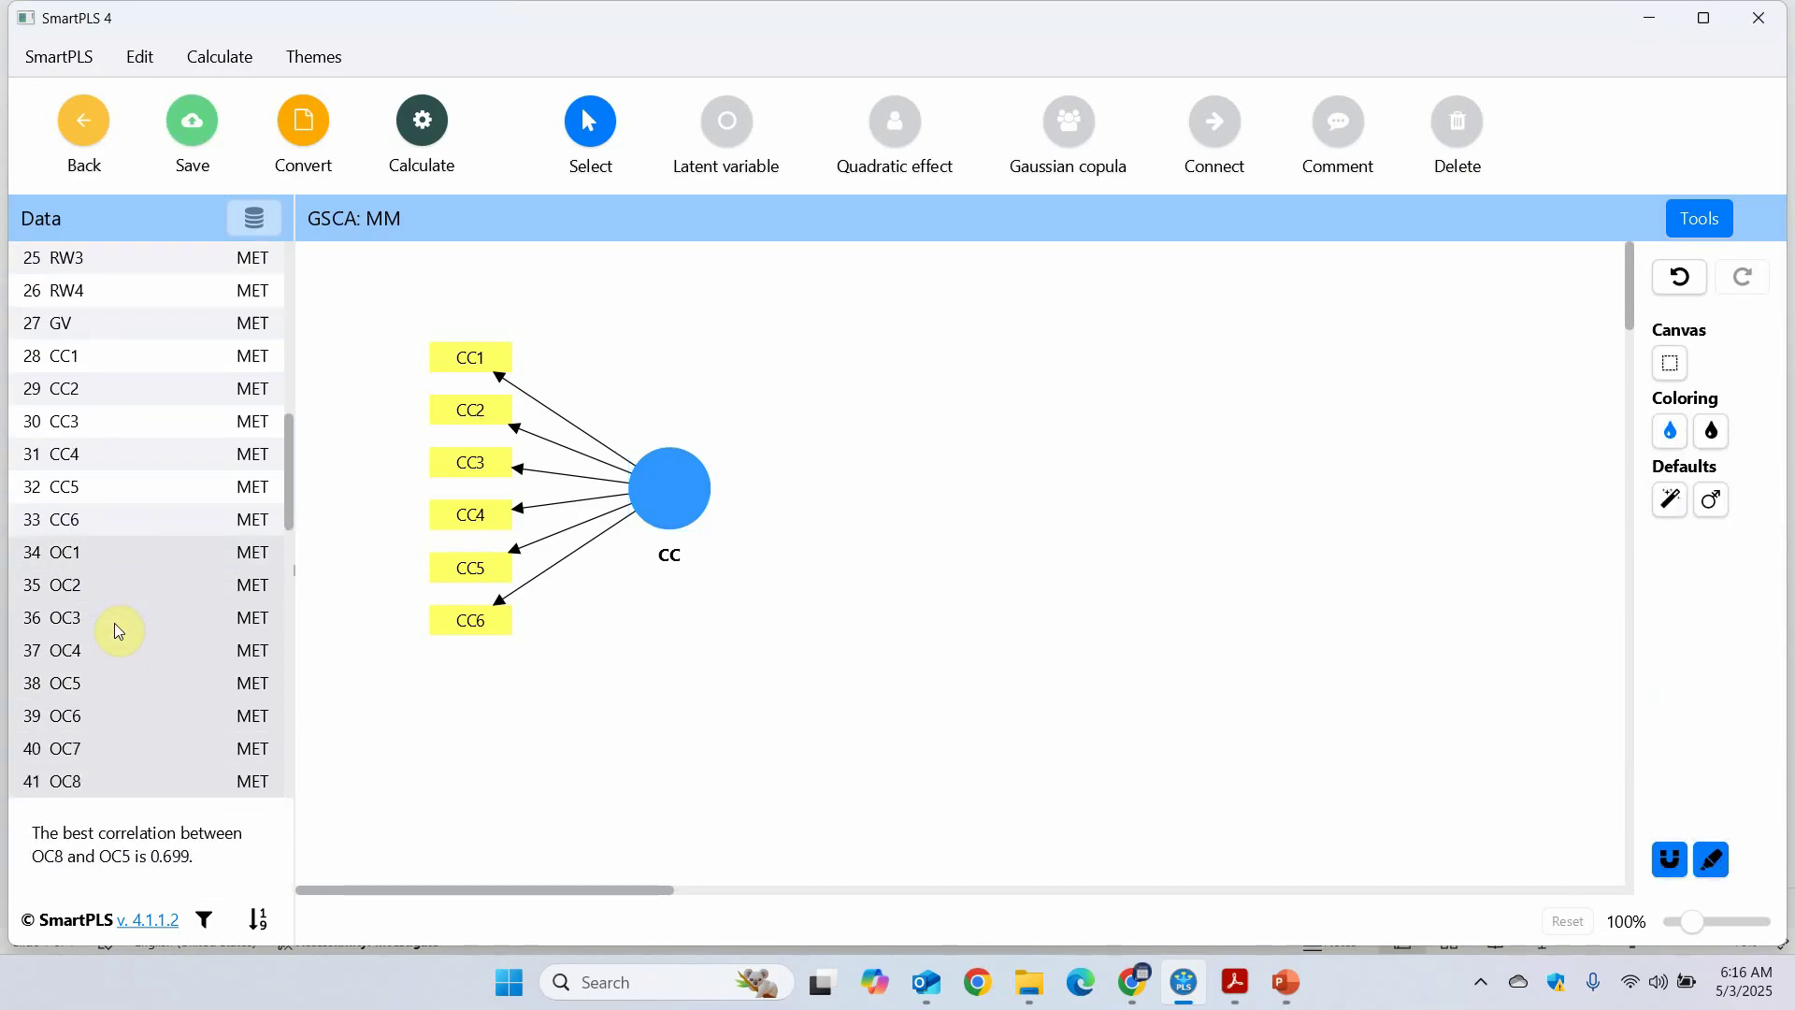
{"action": "key", "text": "shift+Down"}
{"action": "key", "text": "shift+Up"}
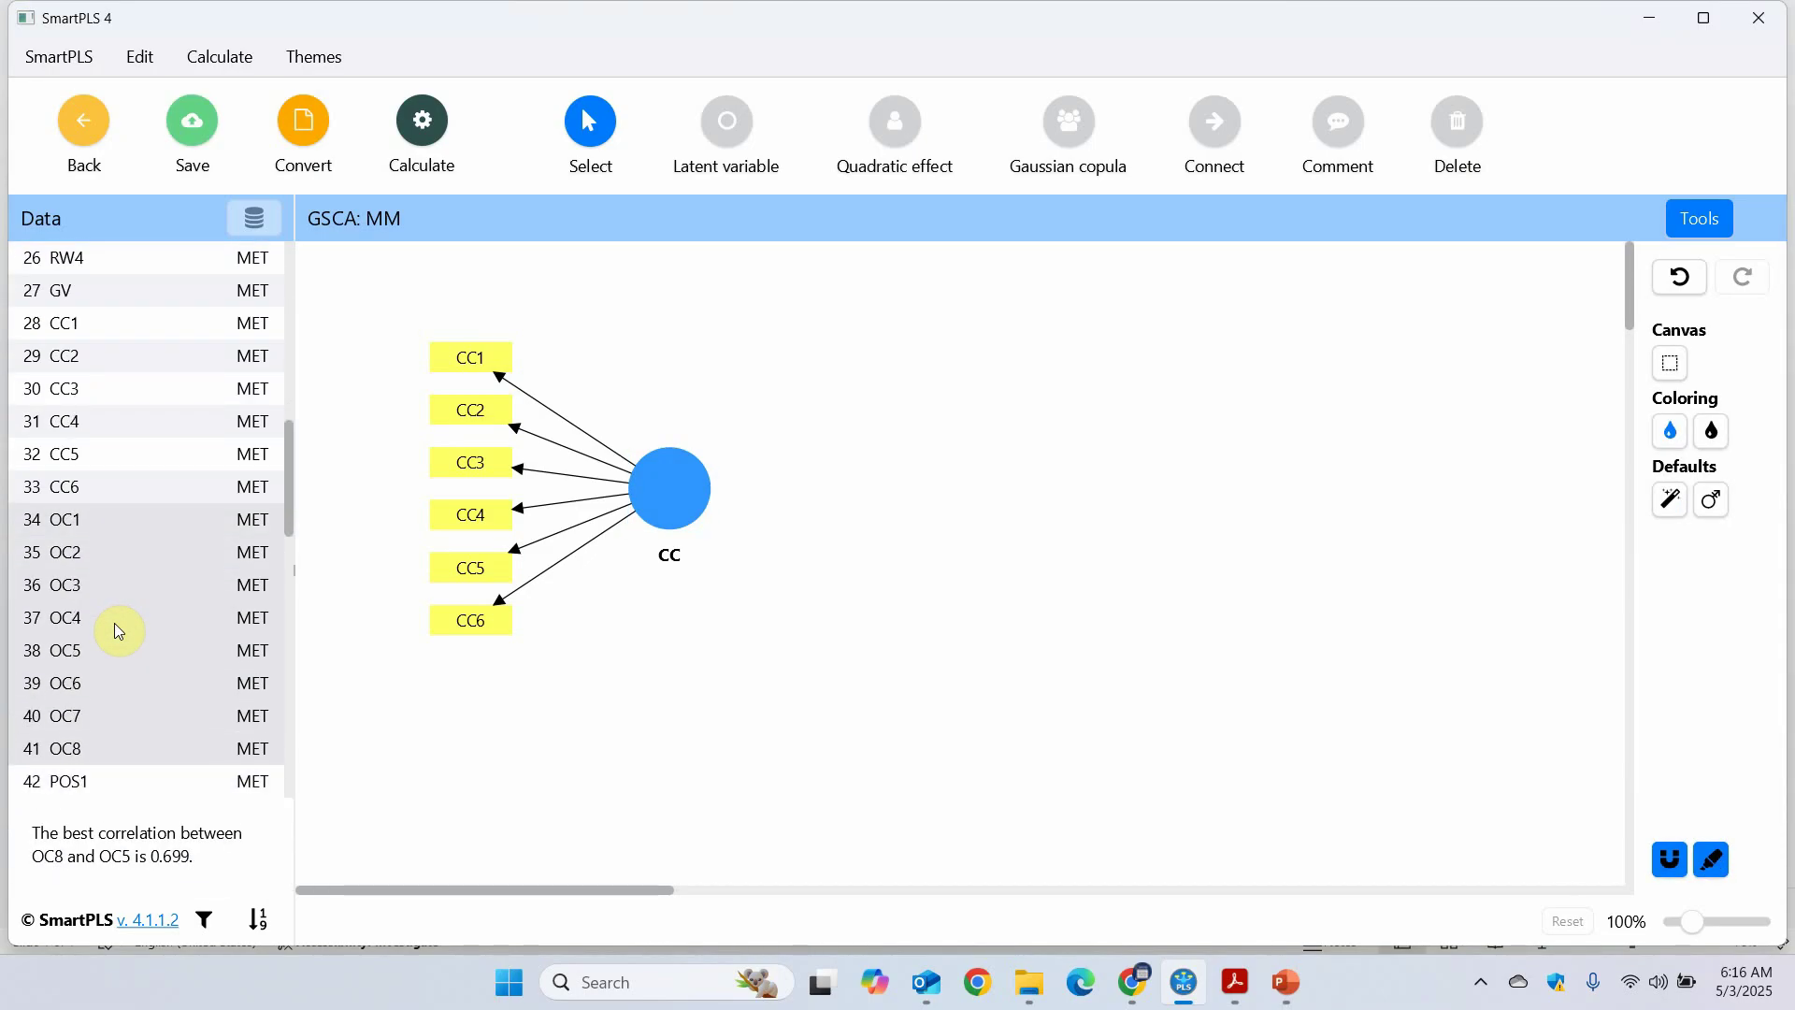
{"action": "left_click_drag", "start_coordinate": [116, 623], "coordinate": [999, 342]}
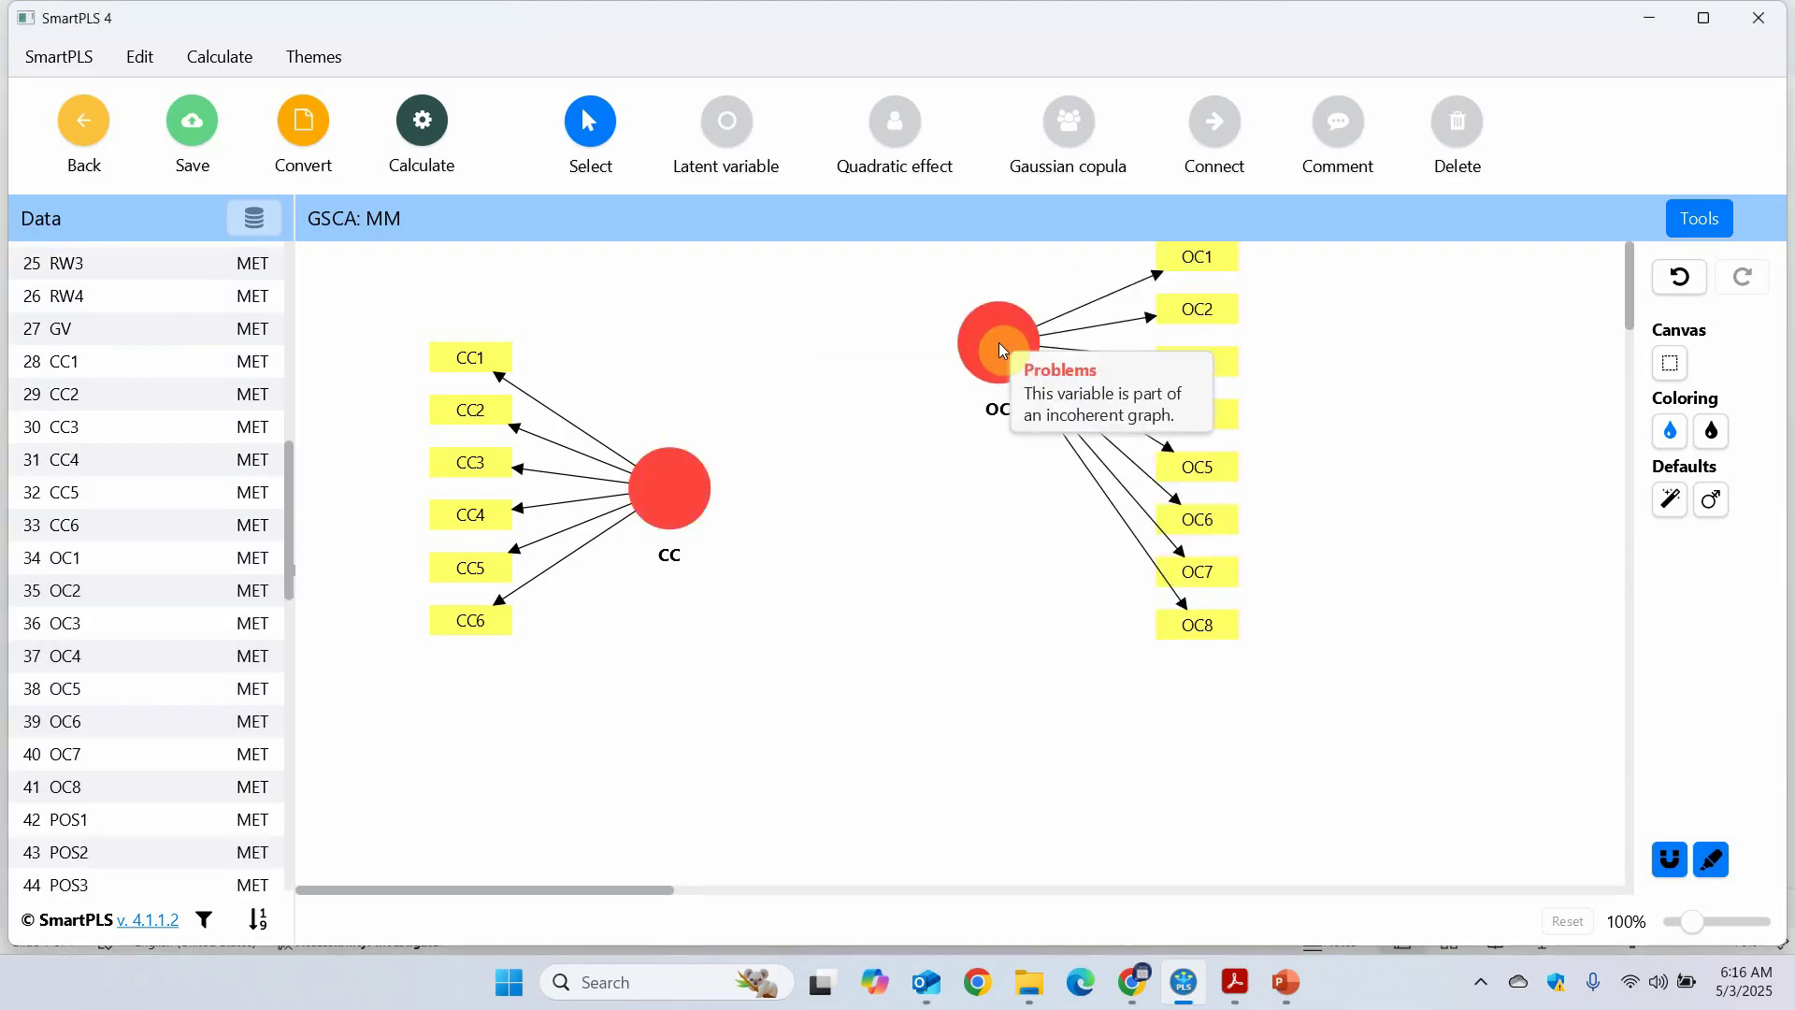
{"action": "right_click", "coordinate": [1000, 350]}
{"action": "left_click", "coordinate": [1711, 363]}
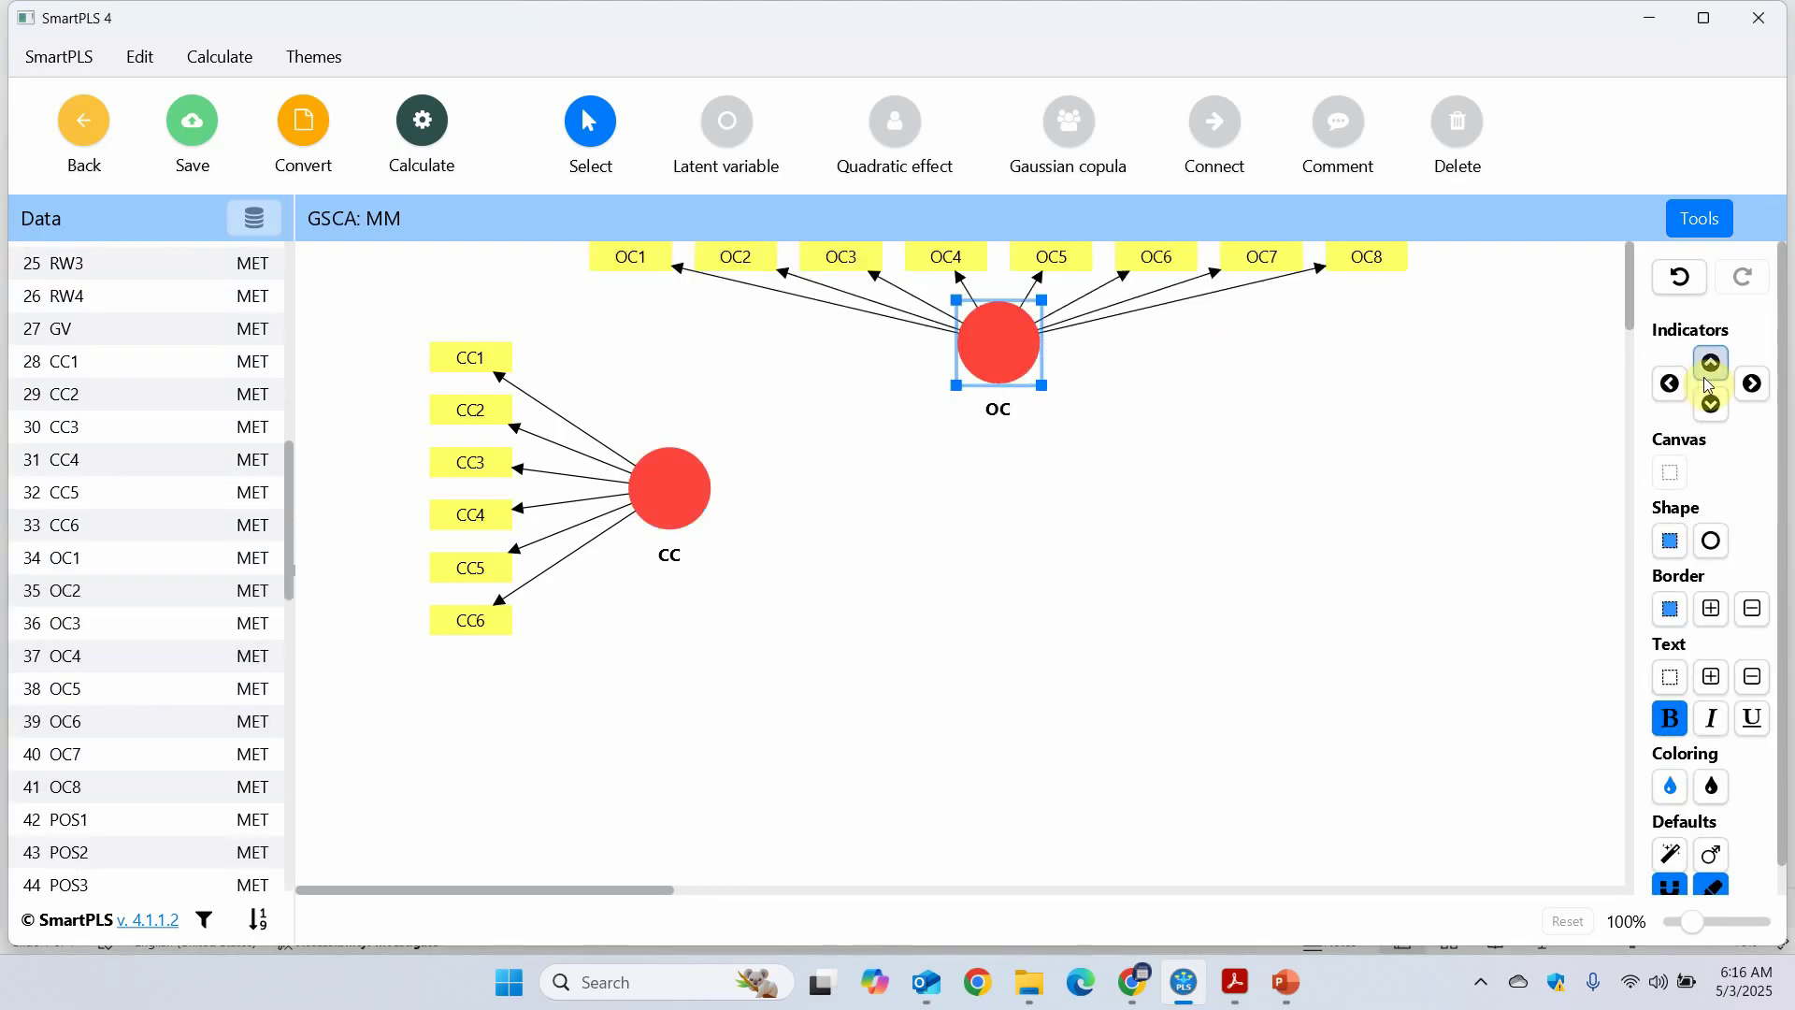
Move CC lower left and OC further down, then create construct OP from OP1–OP5 on the right
{"action": "left_click", "coordinate": [628, 496]}
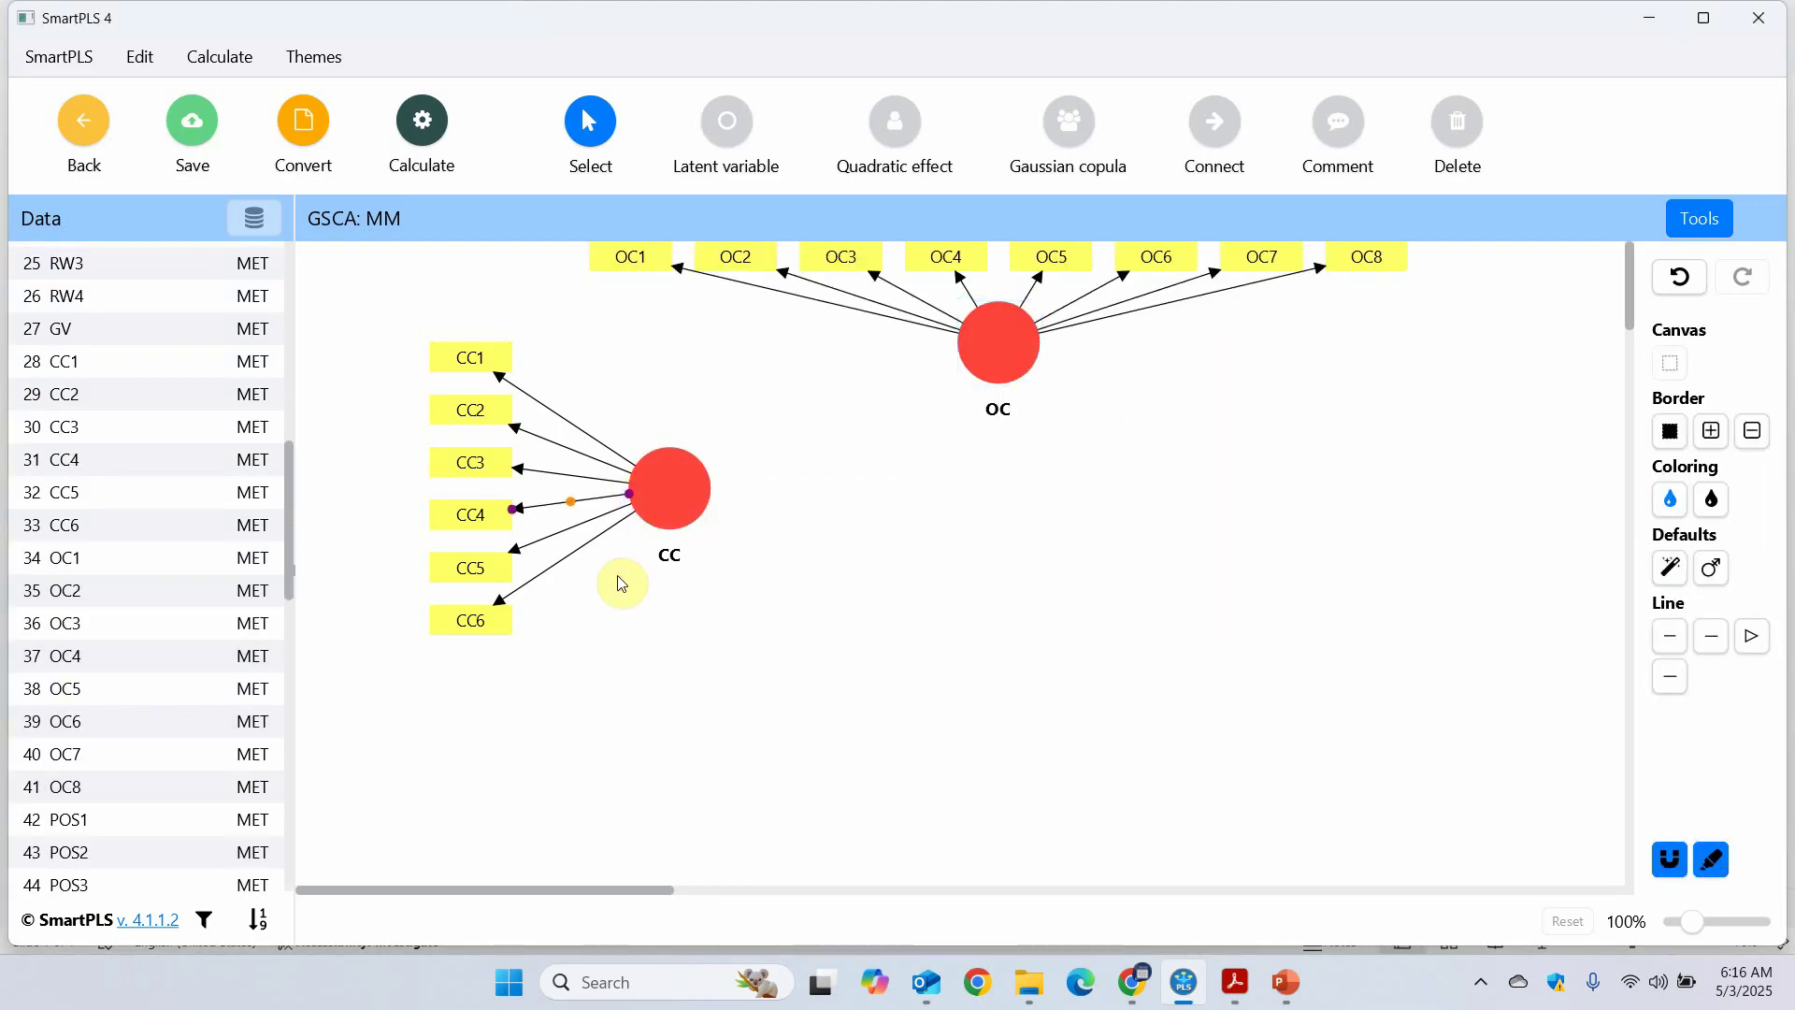
{"action": "left_click", "coordinate": [671, 512]}
{"action": "left_click_drag", "start_coordinate": [671, 513], "coordinate": [643, 604]}
{"action": "left_click", "coordinate": [997, 348]}
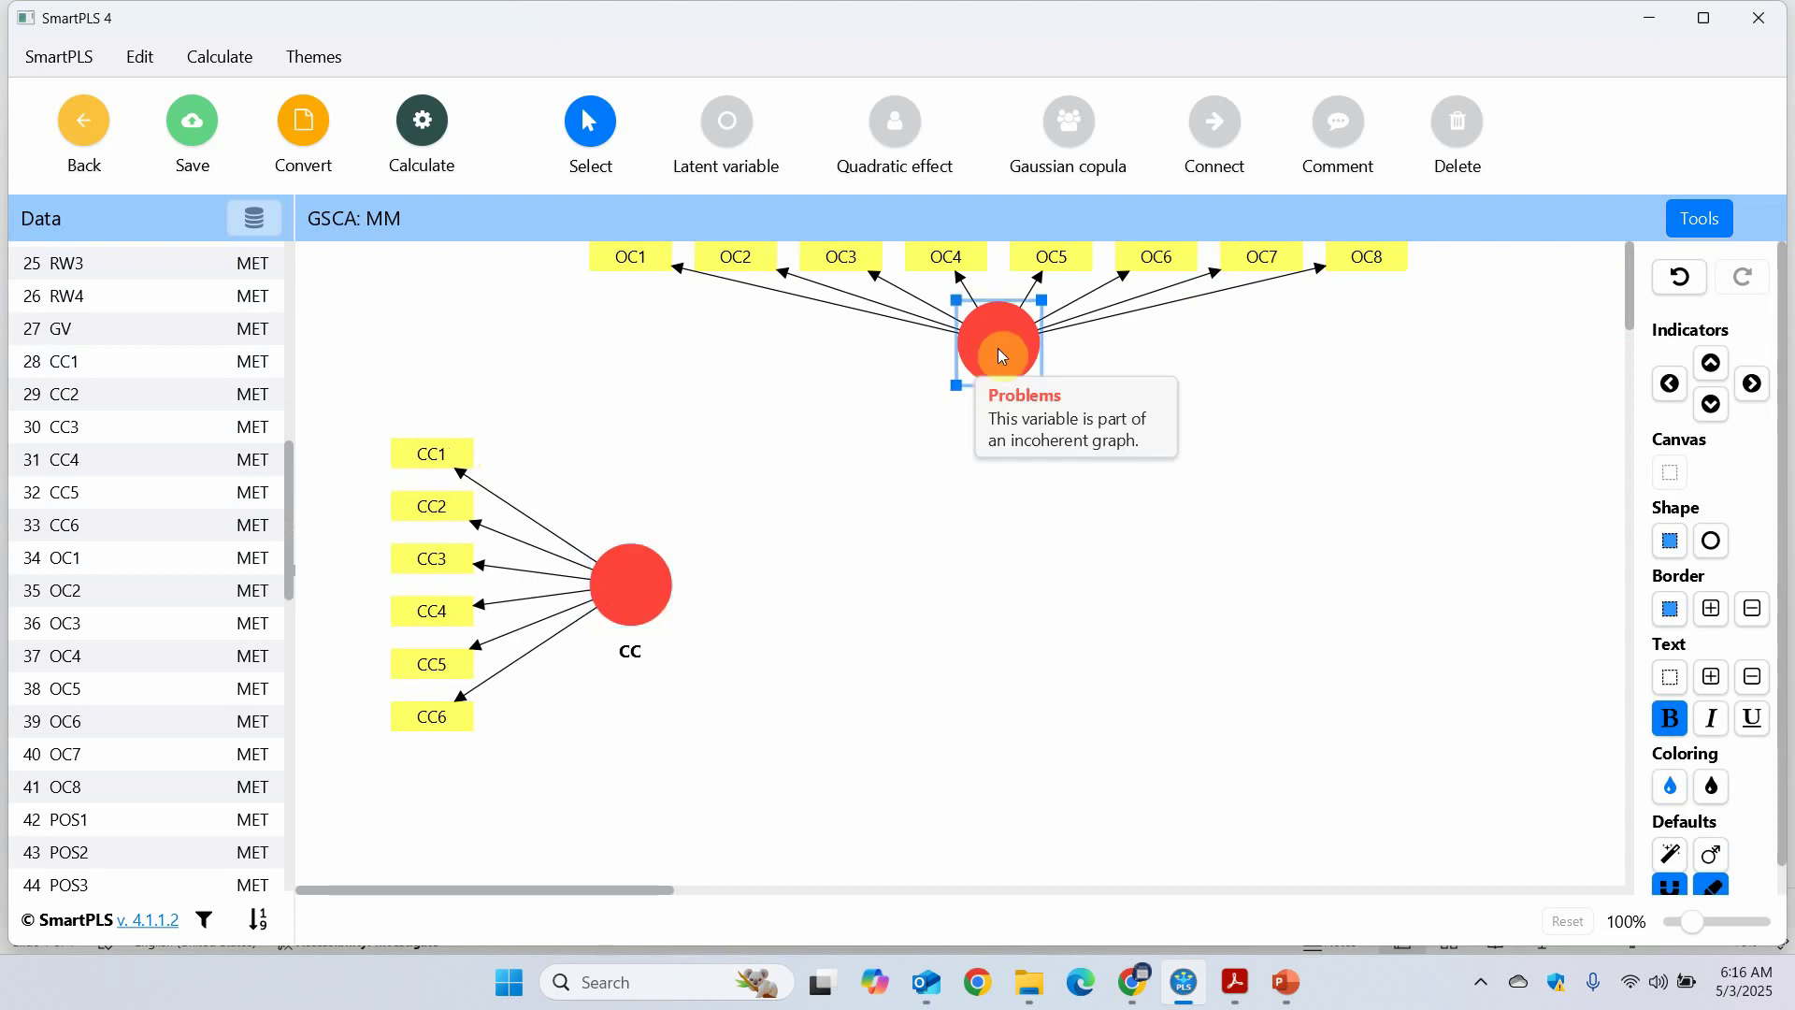
{"action": "left_click_drag", "start_coordinate": [997, 347], "coordinate": [983, 460]}
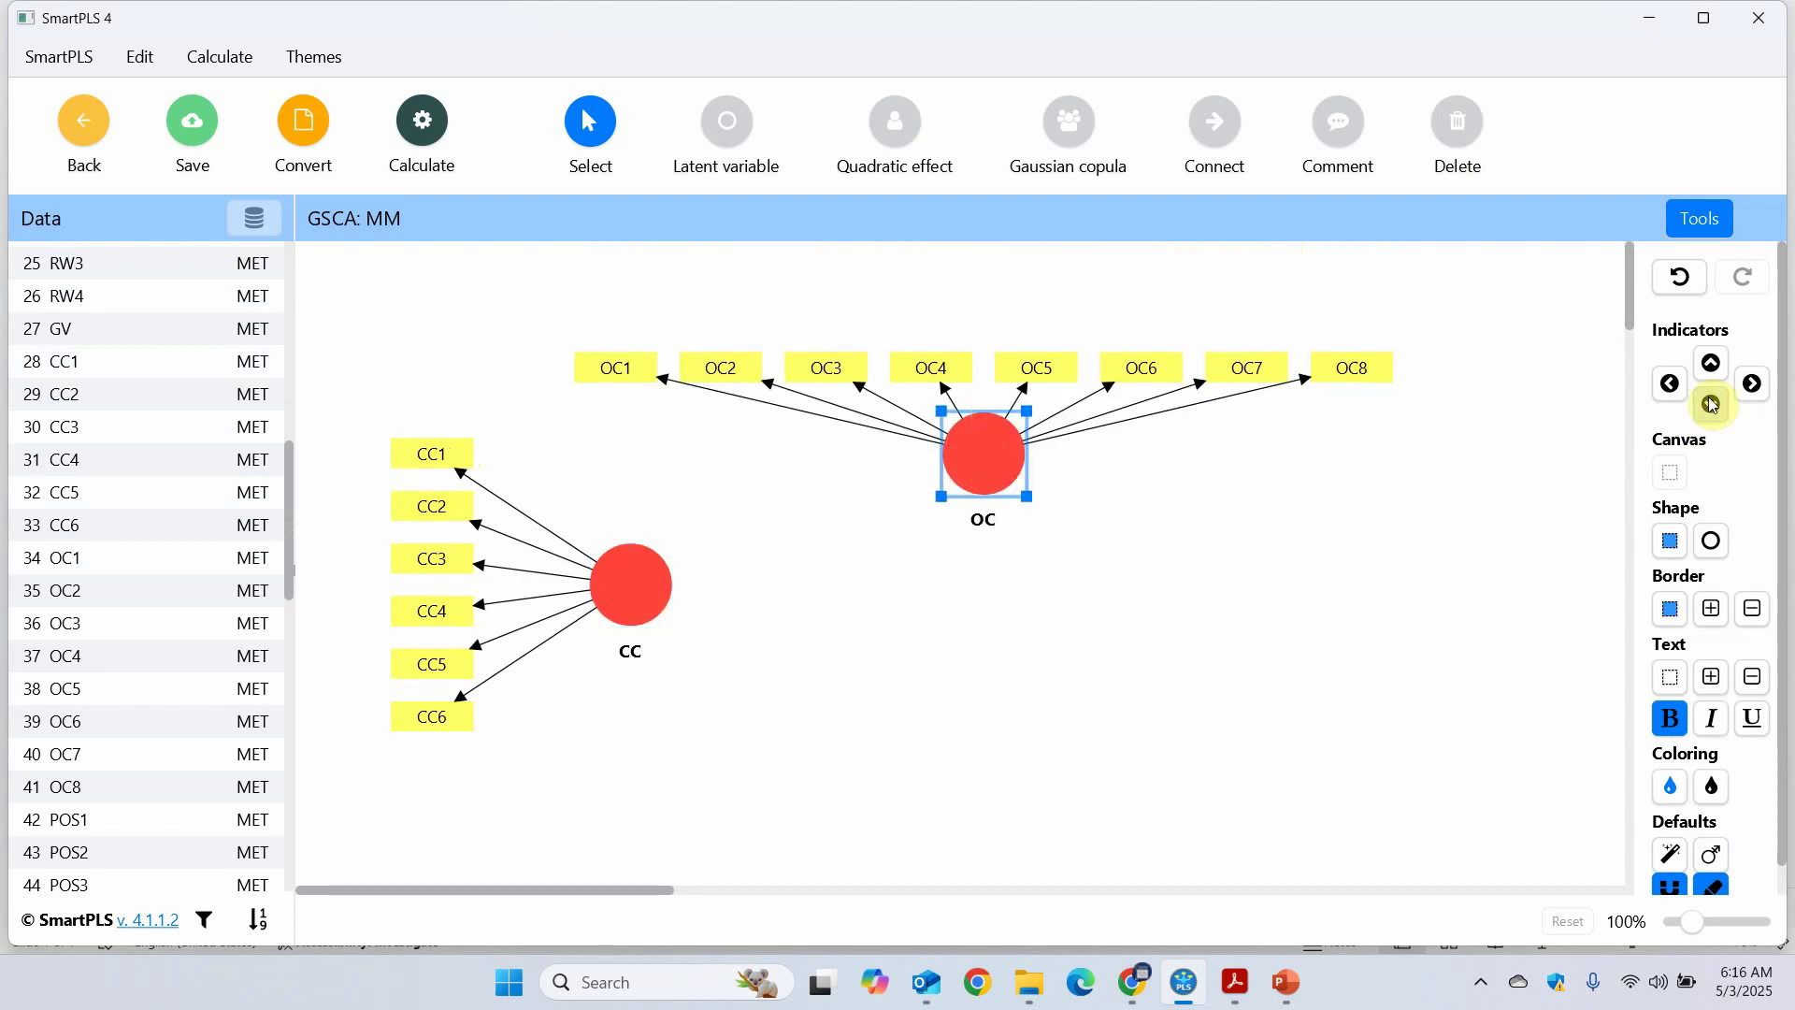
{"action": "left_click", "coordinate": [1711, 362]}
{"action": "scroll", "coordinate": [38, 720], "scroll_direction": "down", "scroll_amount": 13}
{"action": "left_click_drag", "start_coordinate": [42, 650], "coordinate": [1352, 605]}
Name the construct OP, draw the CC→OC, OC→OP and CC→OP paths, and save the model
{"action": "key", "text": "Return"}
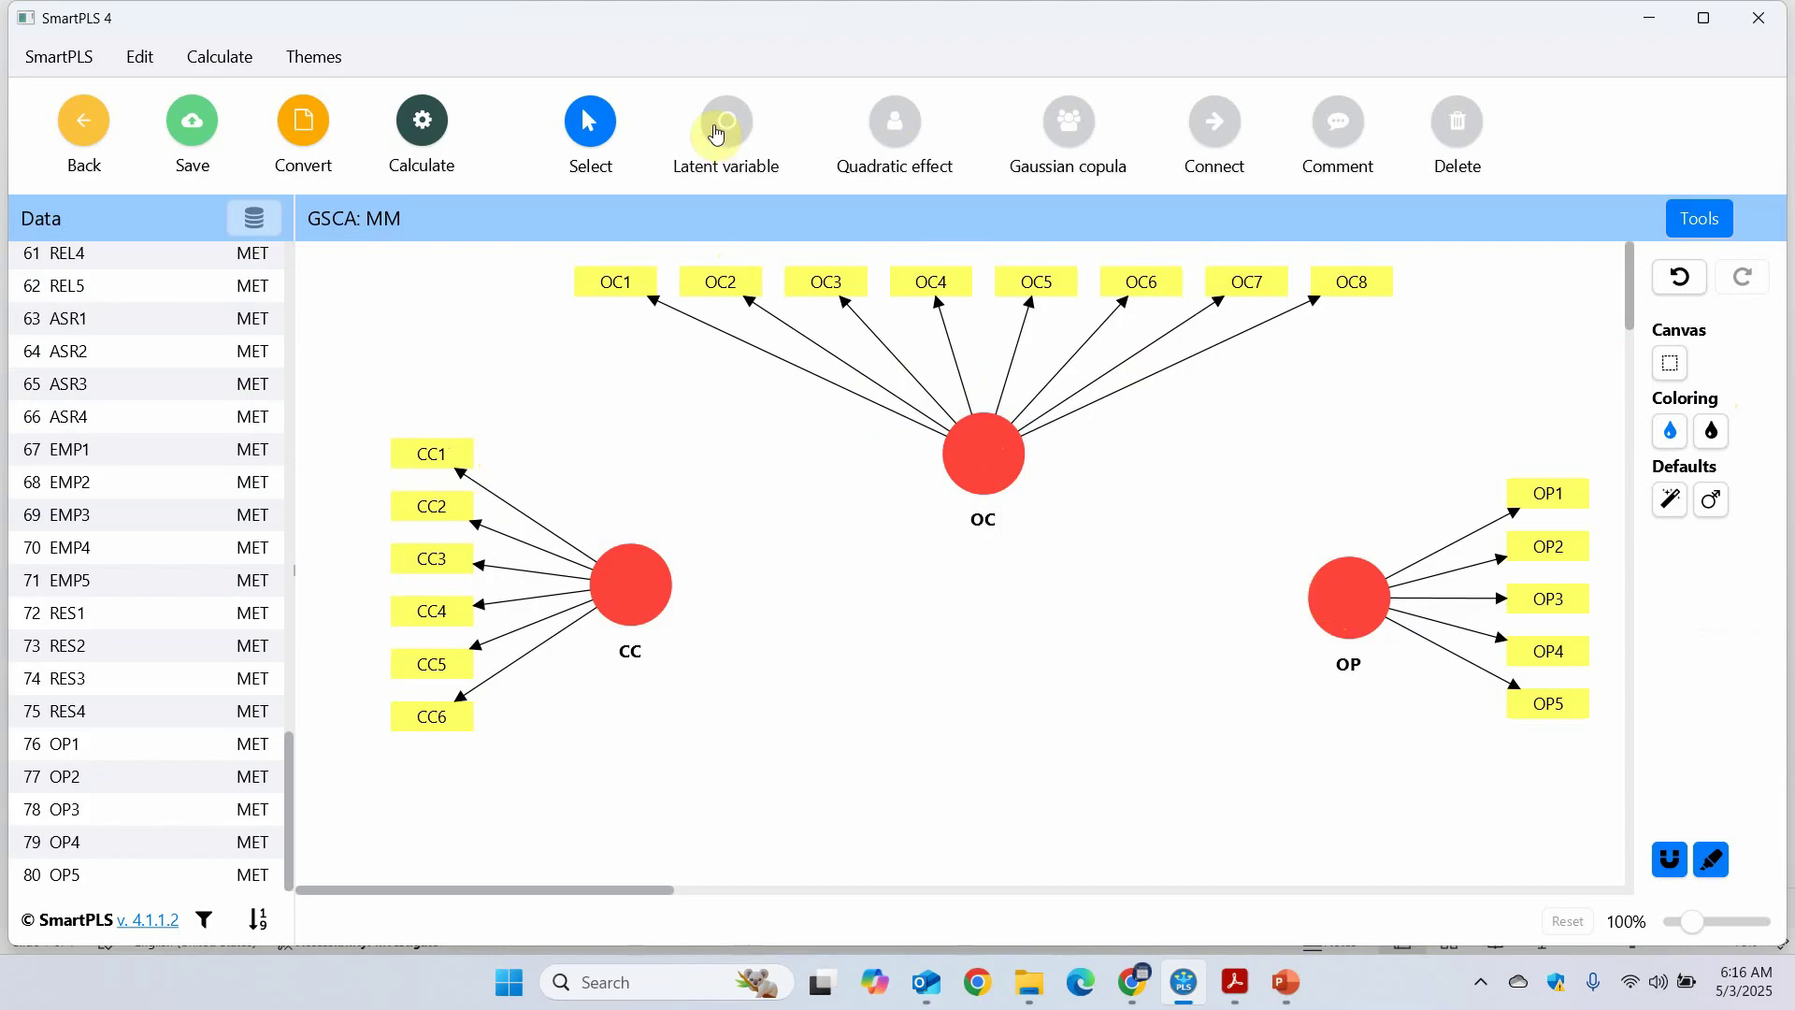
{"action": "left_click", "coordinate": [1214, 122]}
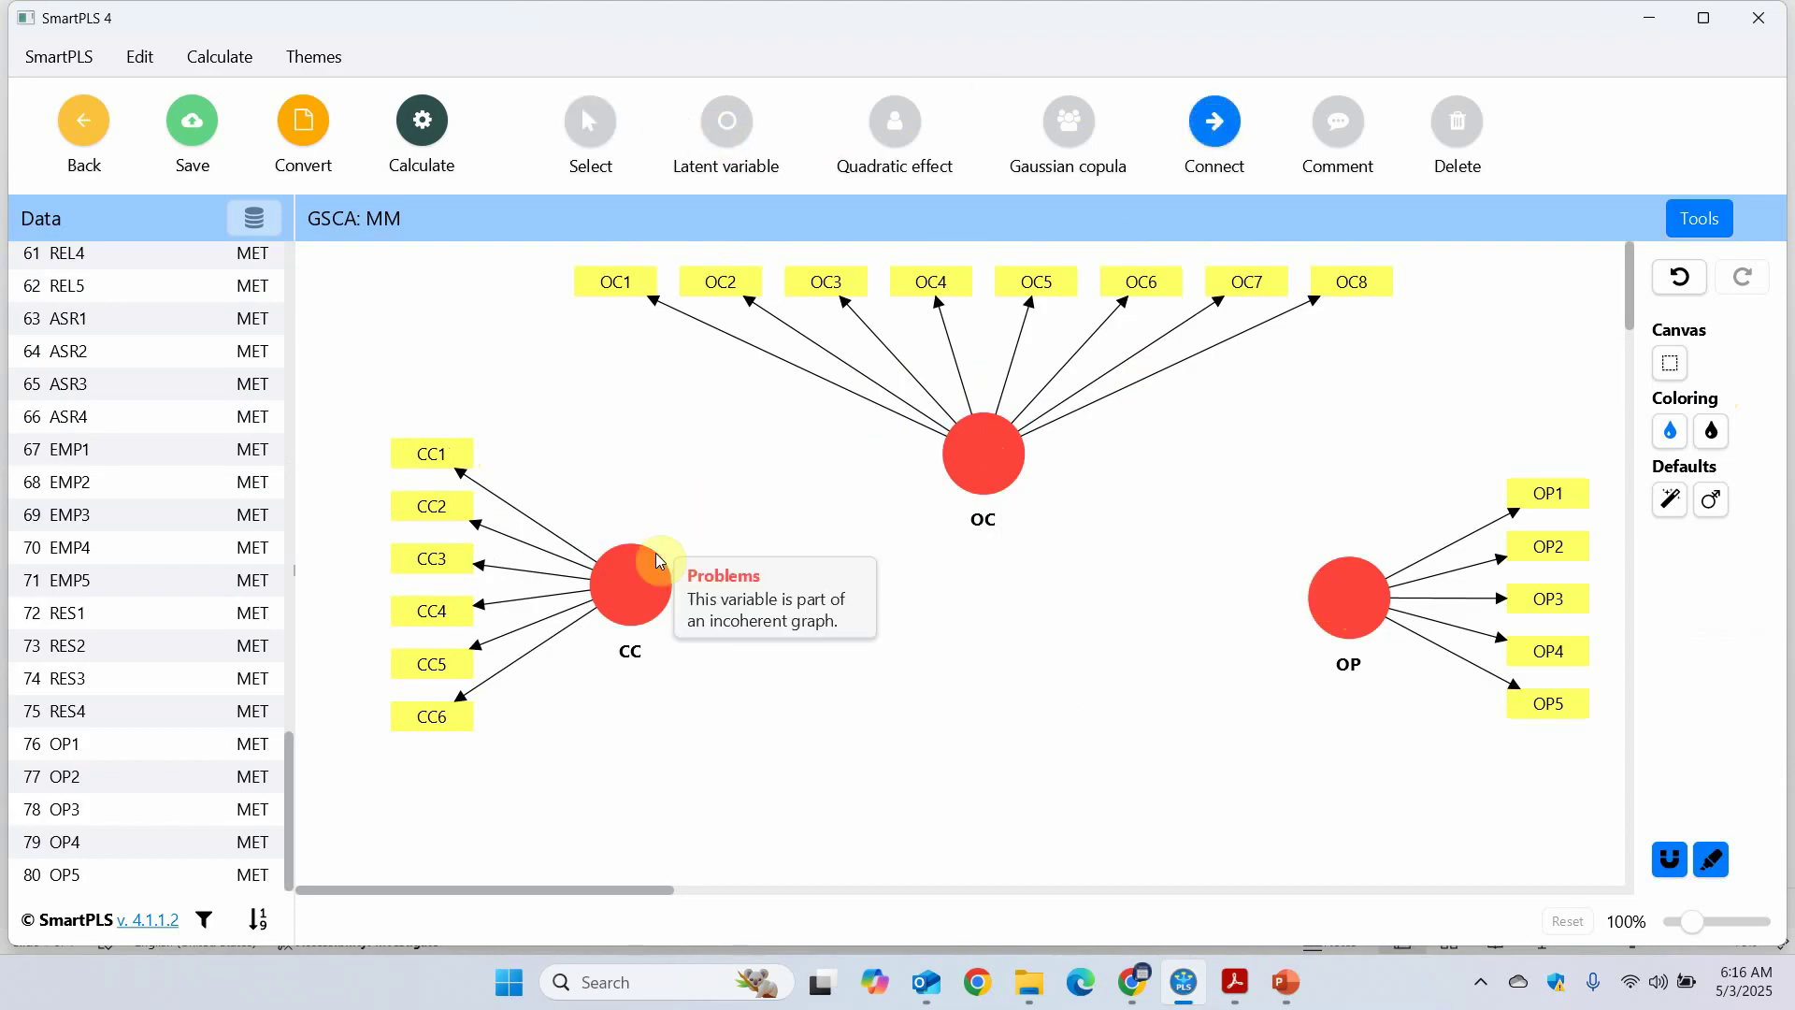
{"action": "mouse_move", "coordinate": [633, 573]}
{"action": "left_mouse_down"}
{"action": "mouse_move", "coordinate": [997, 442]}
{"action": "mouse_move", "coordinate": [1394, 603]}
{"action": "mouse_move", "coordinate": [1309, 598]}
{"action": "mouse_move", "coordinate": [1332, 620]}
{"action": "left_mouse_up"}
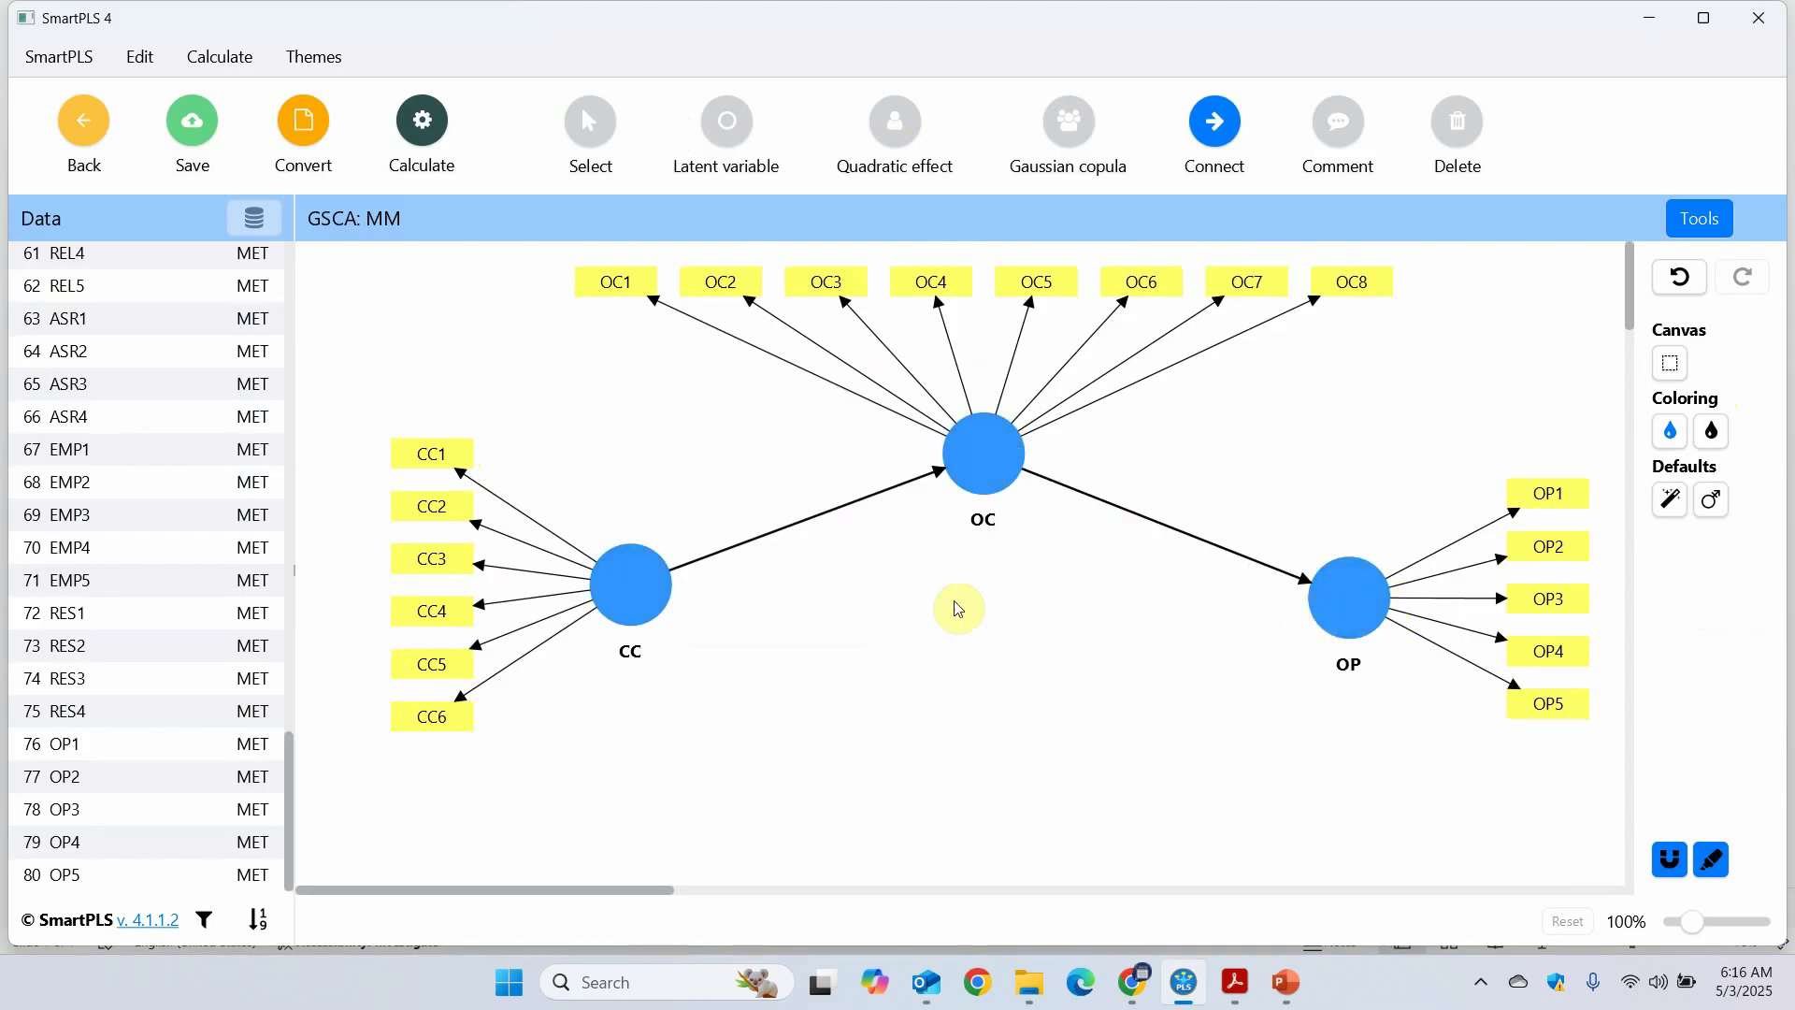
{"action": "left_click_drag", "start_coordinate": [625, 592], "coordinate": [1336, 611]}
{"action": "left_click", "coordinate": [190, 122]}
Choose Basic GSCA algorithm from the Calculate menu
{"action": "left_click", "coordinate": [415, 126]}
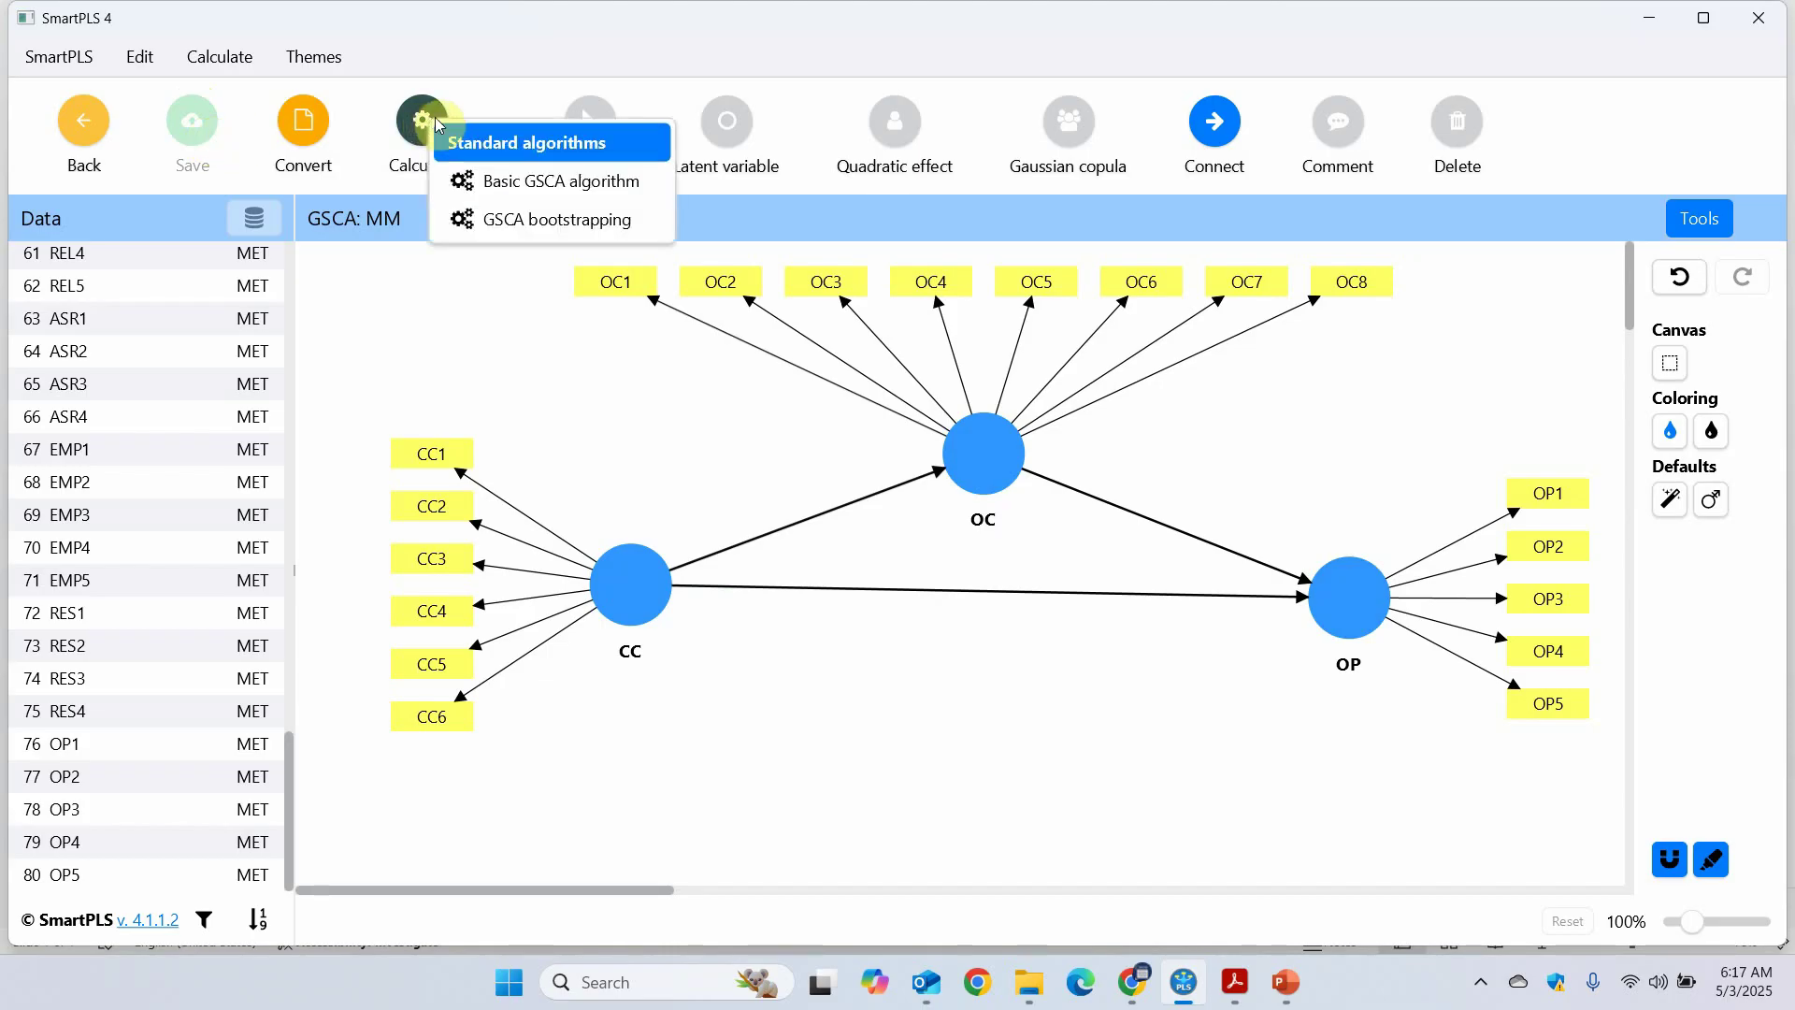
{"action": "left_click", "coordinate": [595, 180]}
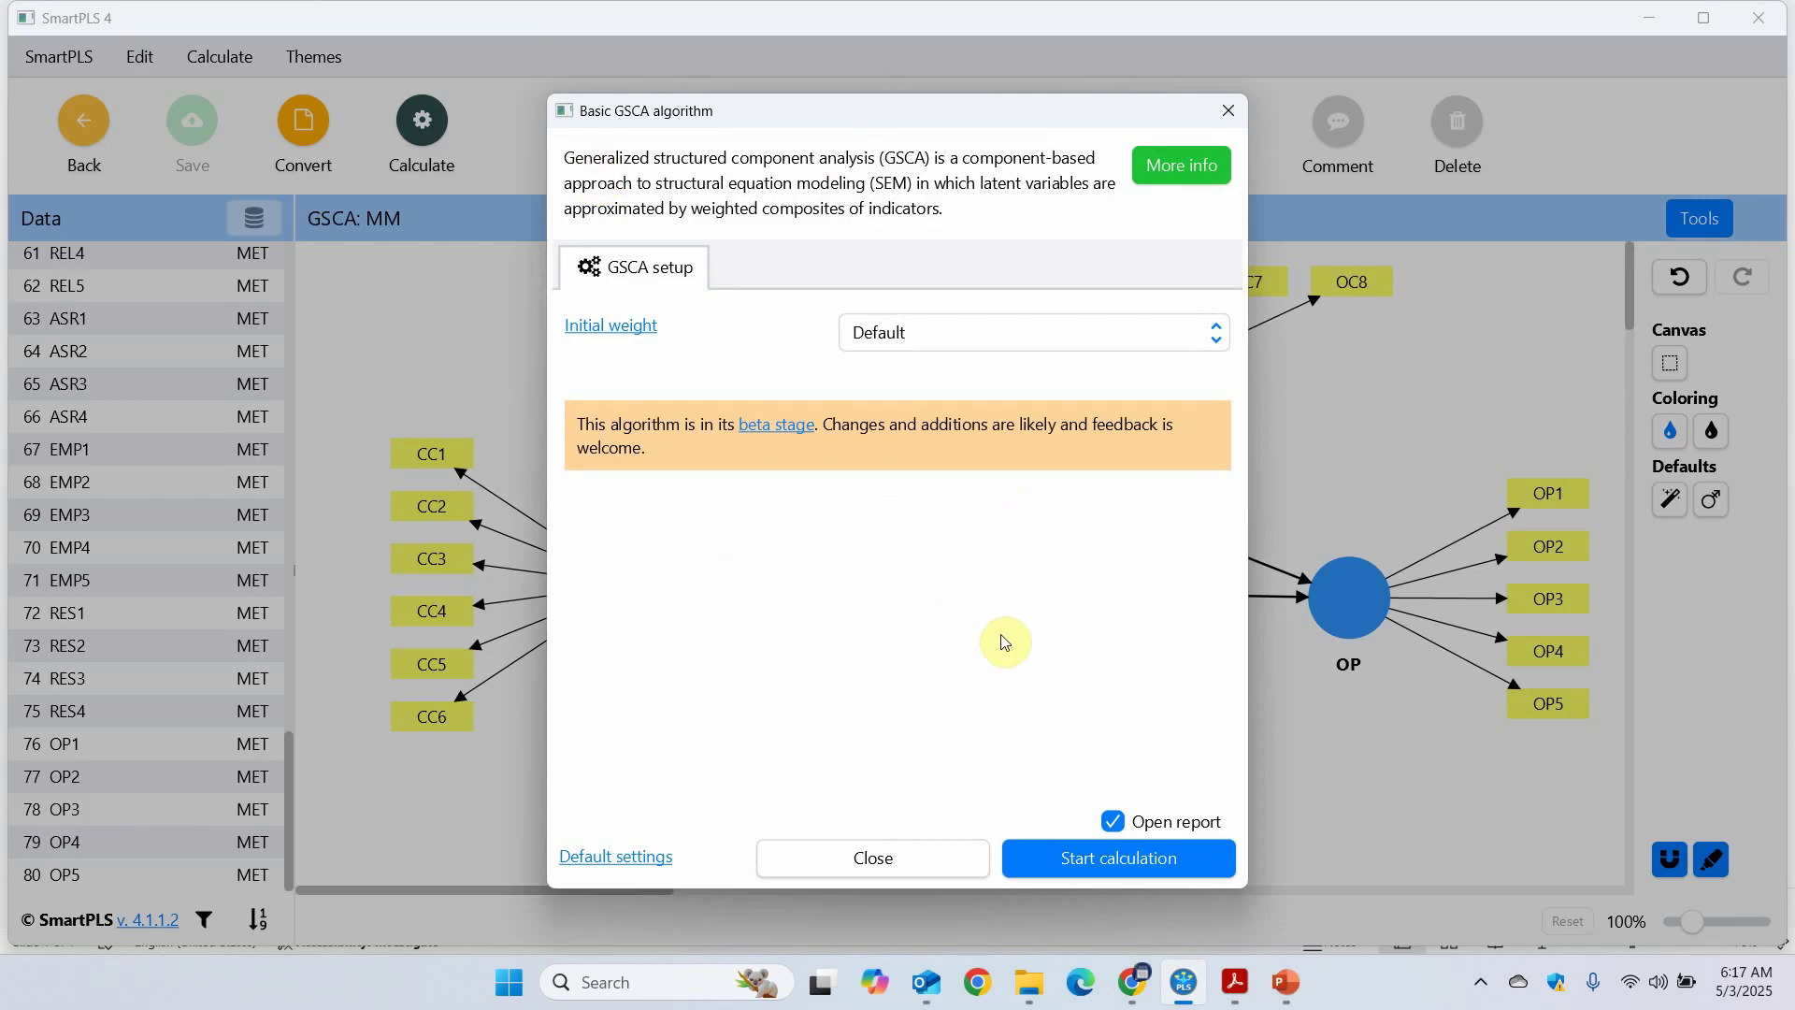
Run the calculation and check outer loadings and reliability: AVE 0.619 CC, 0.625 OC, 0.742 OP
{"action": "left_click", "coordinate": [1159, 860]}
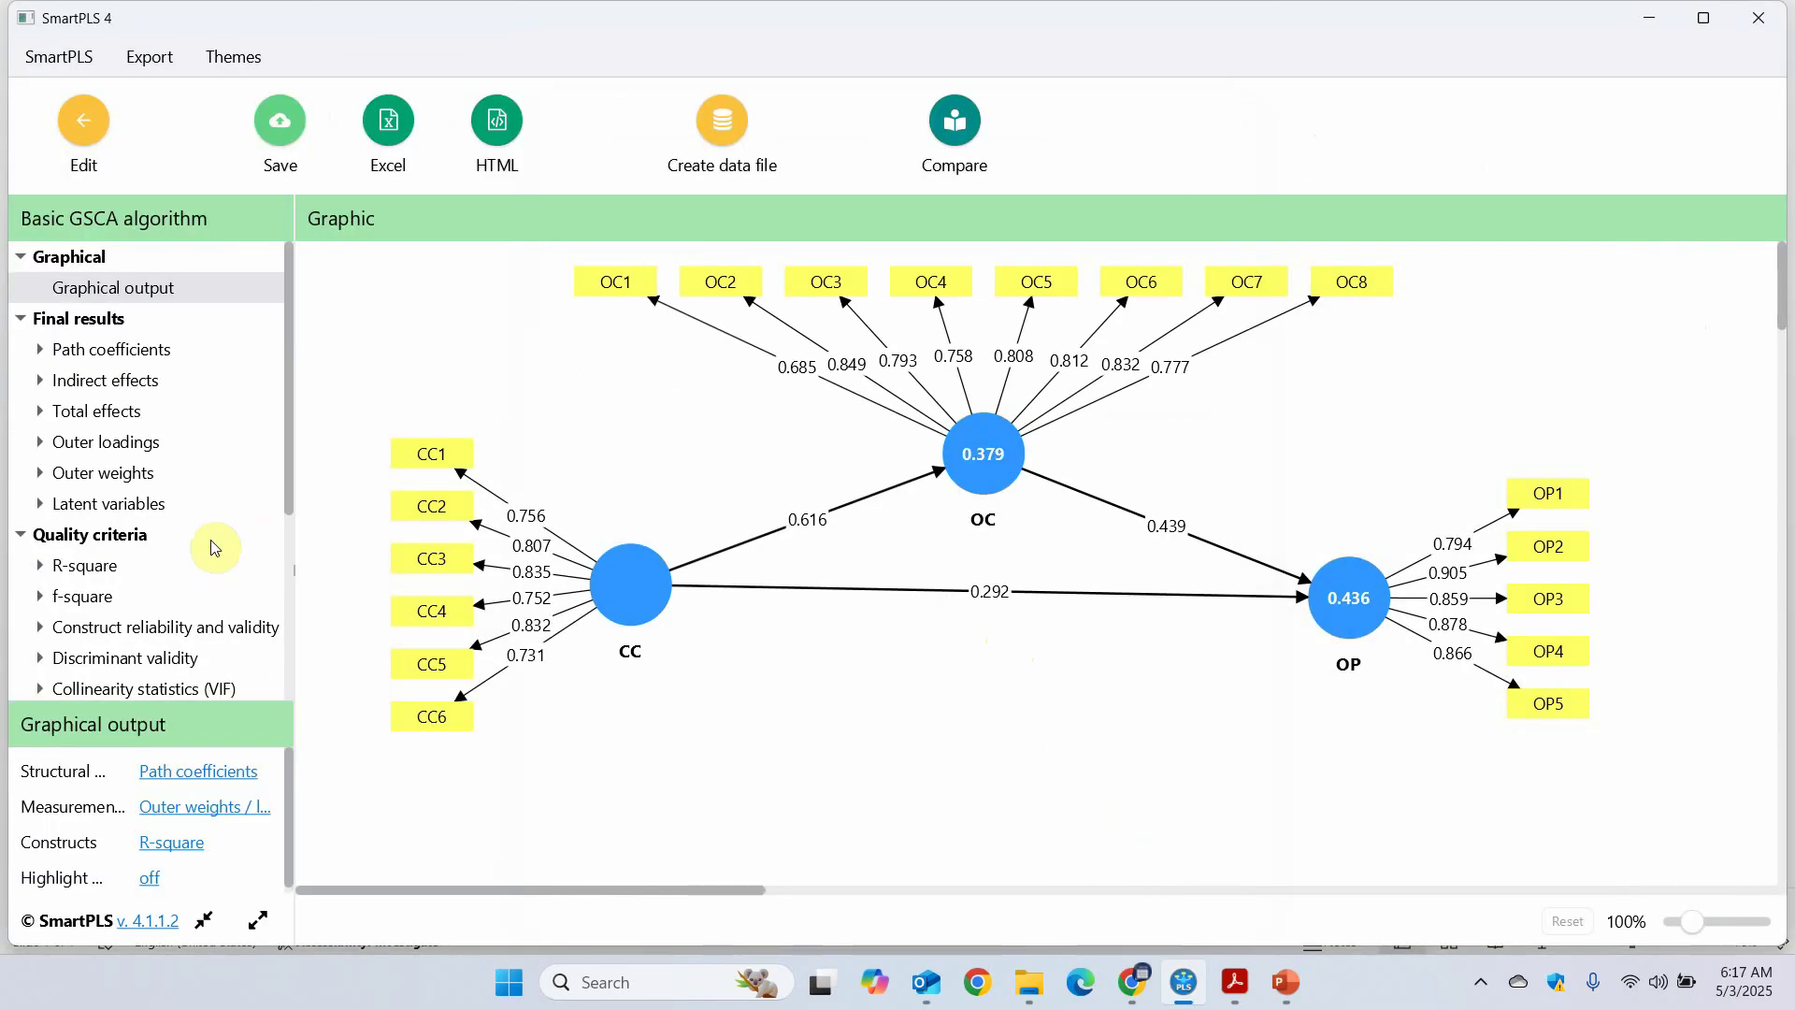
{"action": "left_click", "coordinate": [156, 447]}
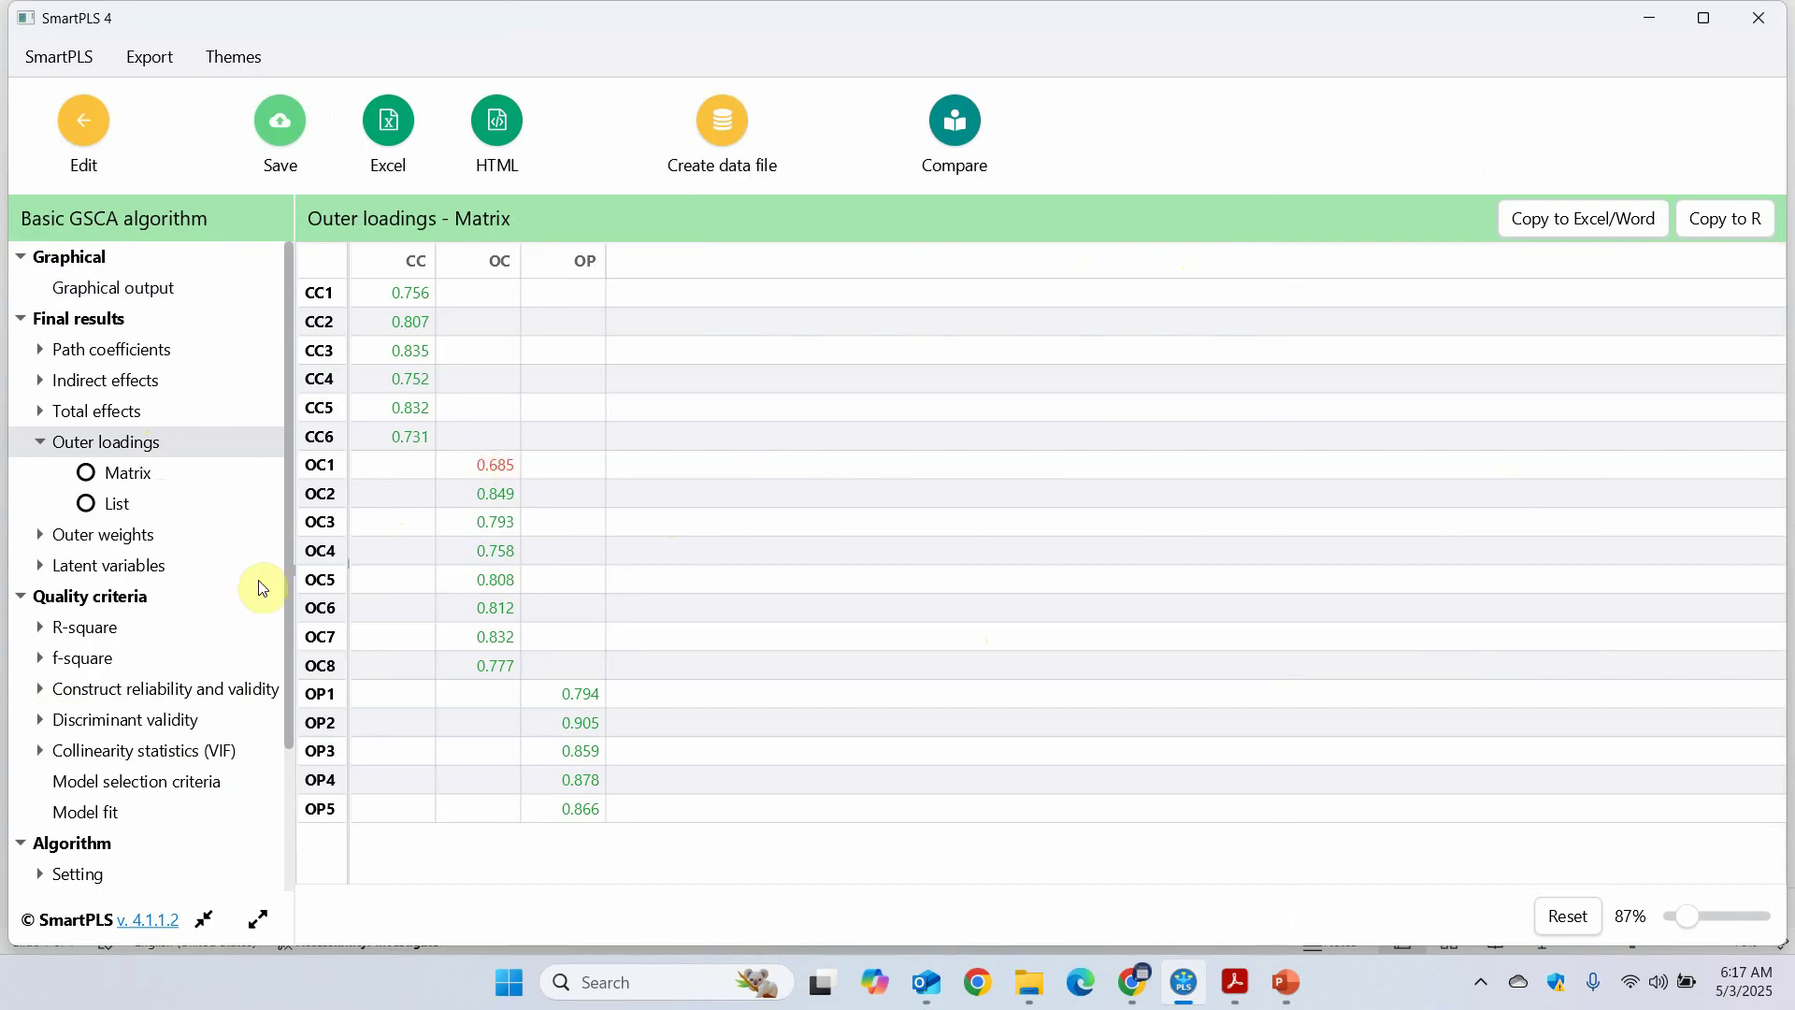
{"action": "left_click", "coordinate": [186, 697]}
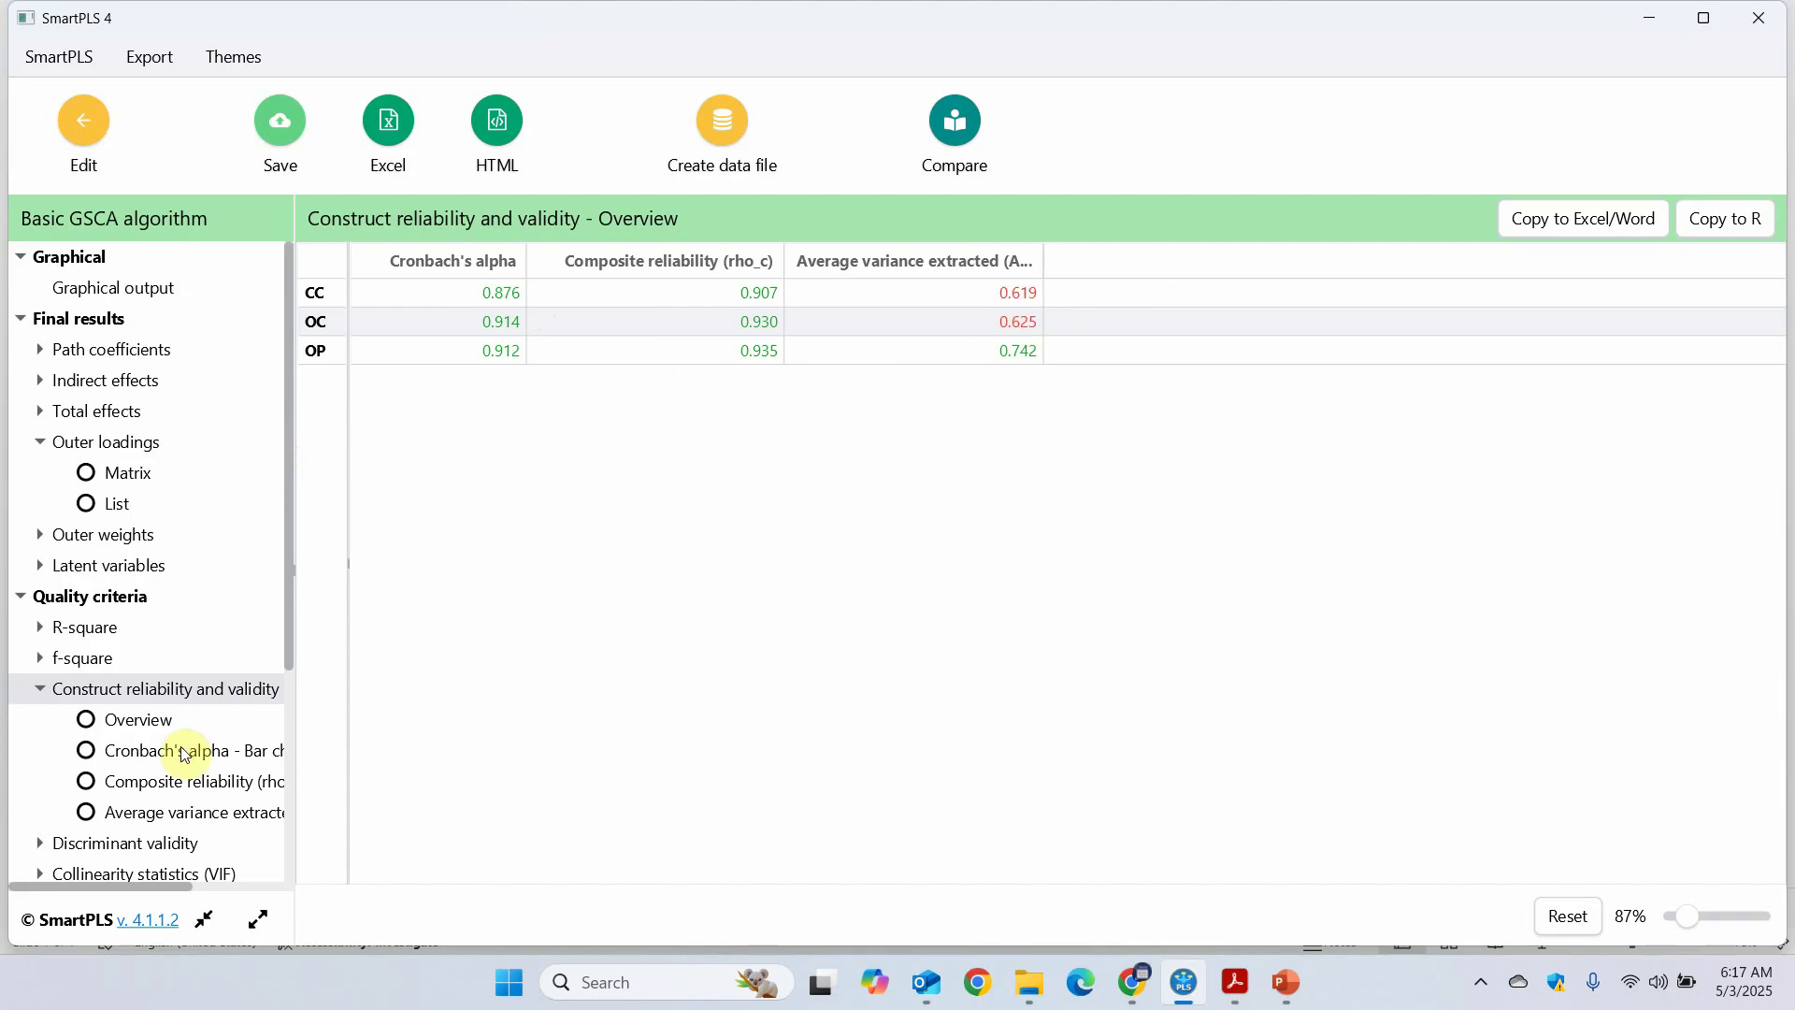
Check the HTMT matrix, then the enlarged Fornell-Larcker table with diagonals 0.787, 0.791 and 0.861
{"action": "left_click", "coordinate": [137, 846]}
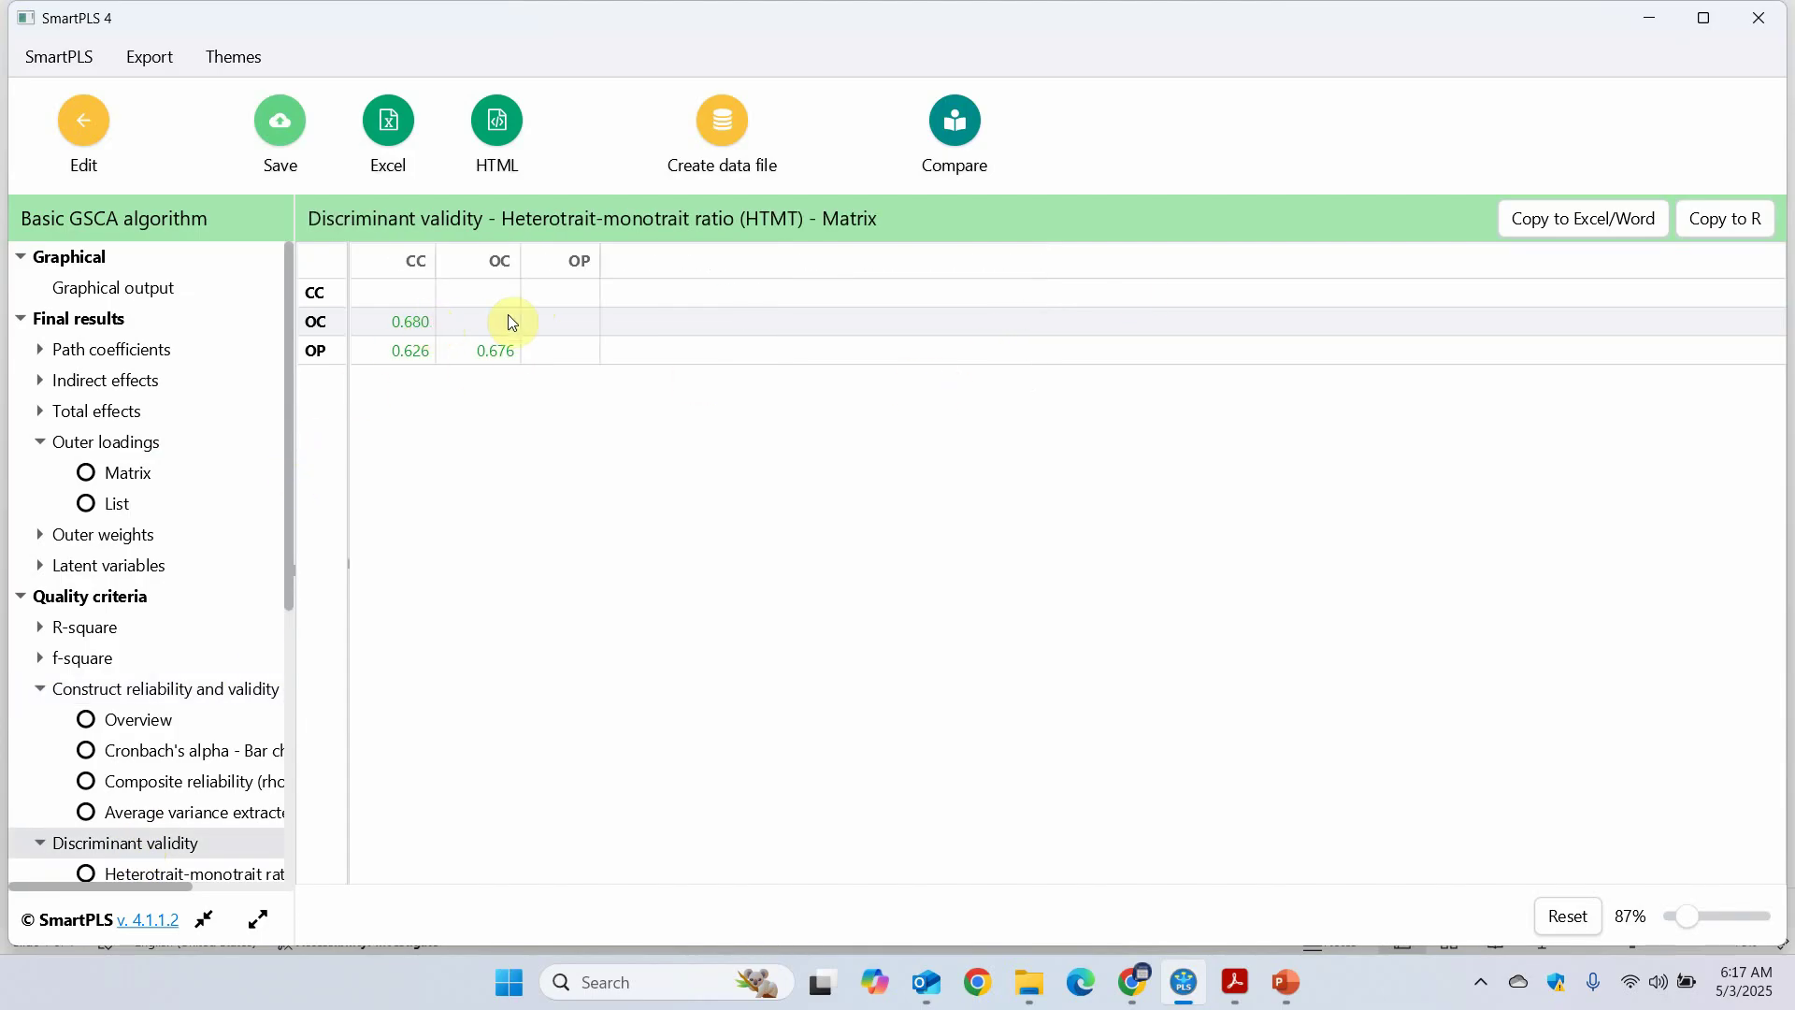
{"action": "scroll", "coordinate": [260, 666], "scroll_direction": "down", "scroll_amount": 2}
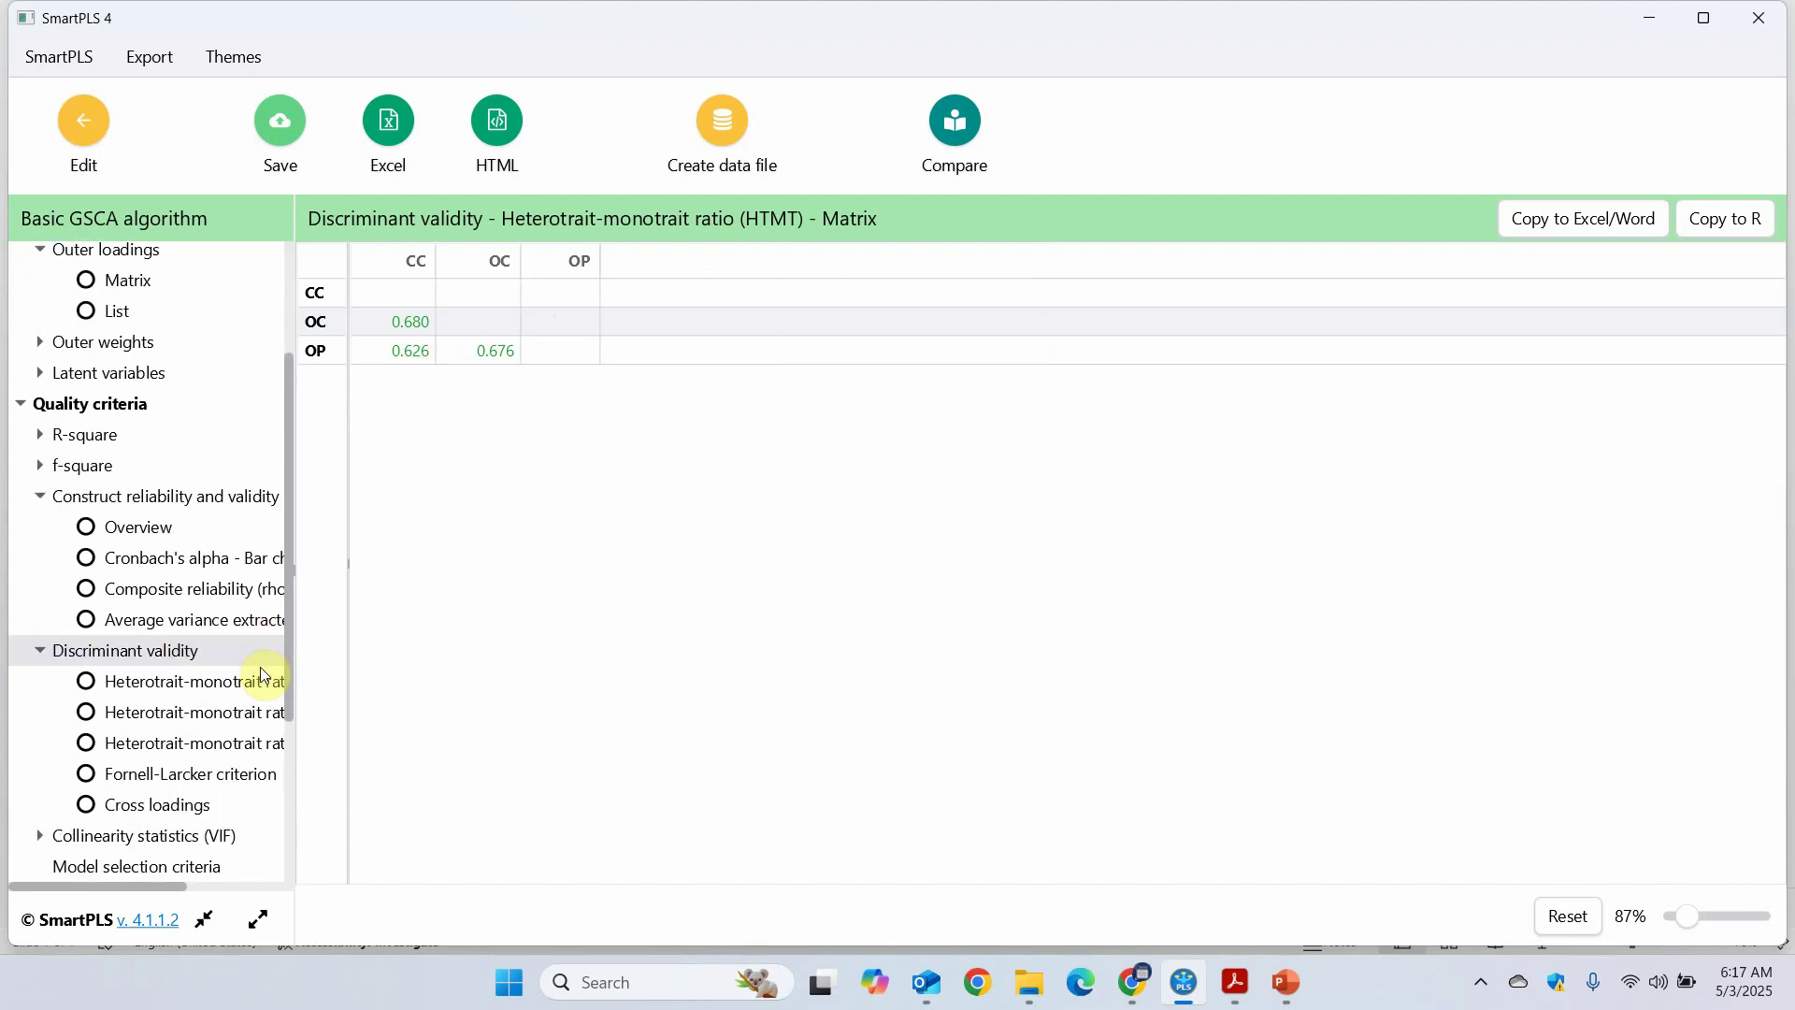
{"action": "left_click", "coordinate": [150, 768]}
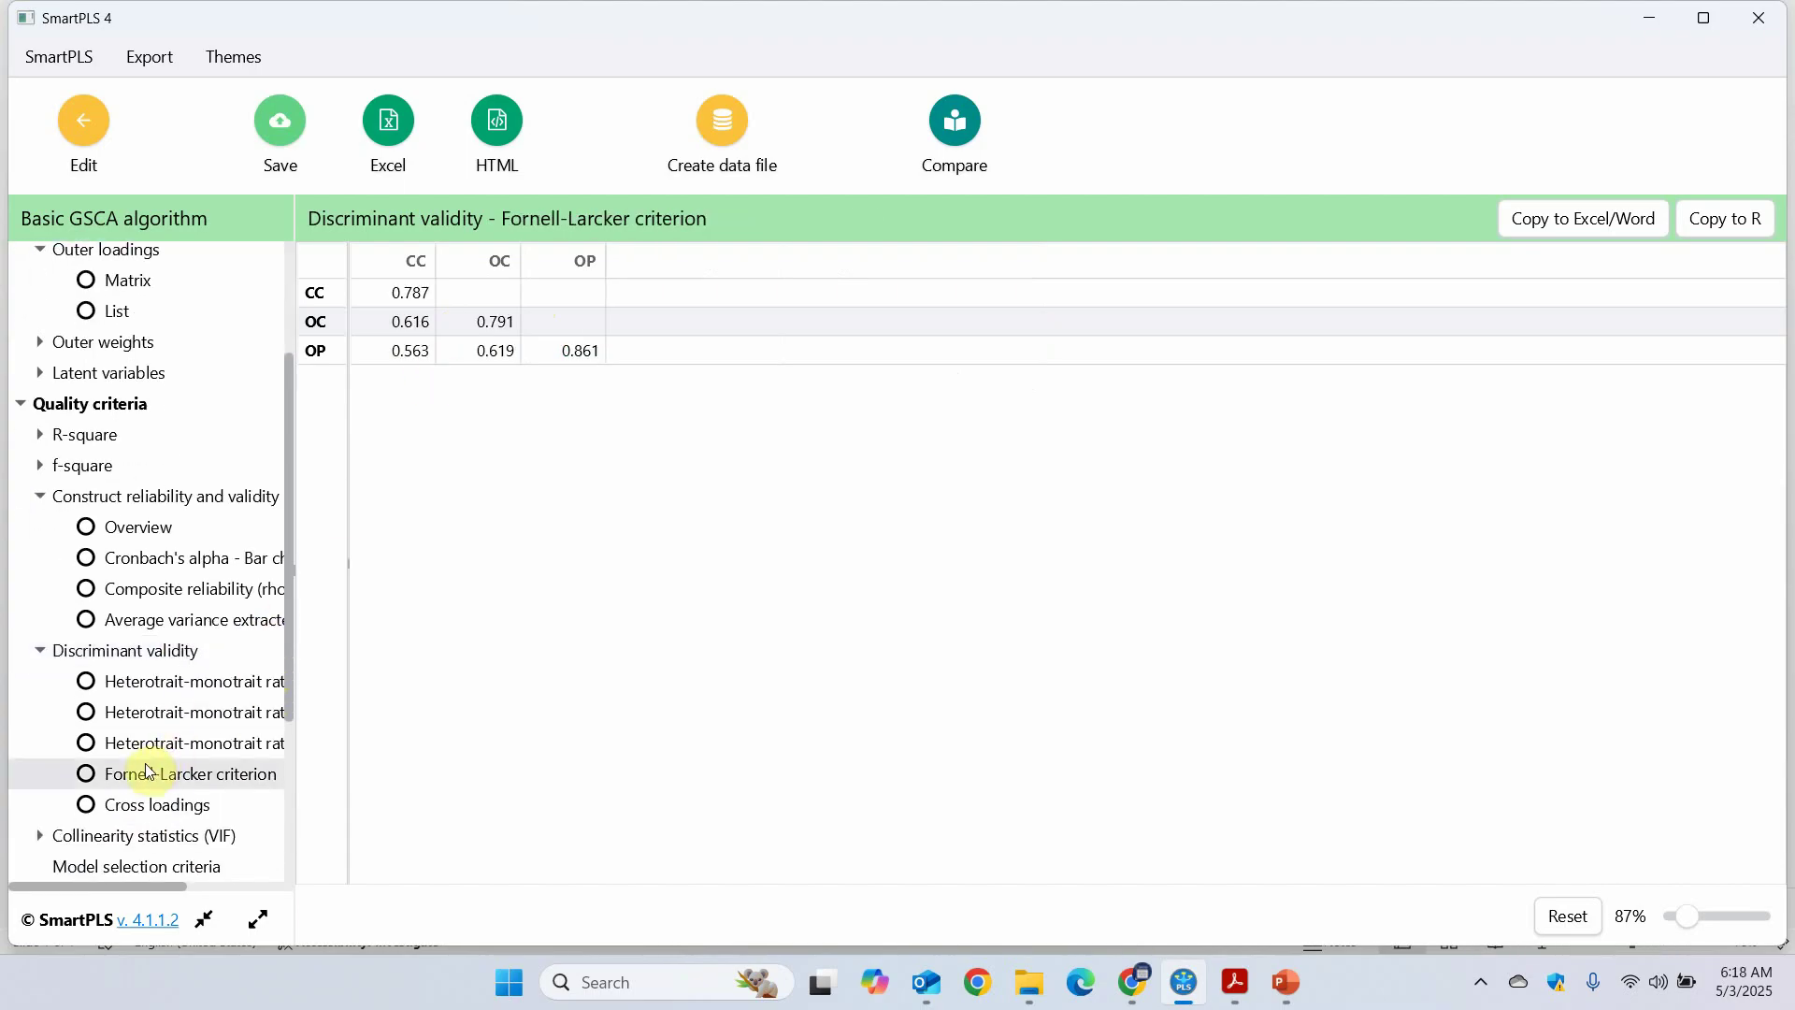
{"action": "left_click", "coordinate": [419, 297]}
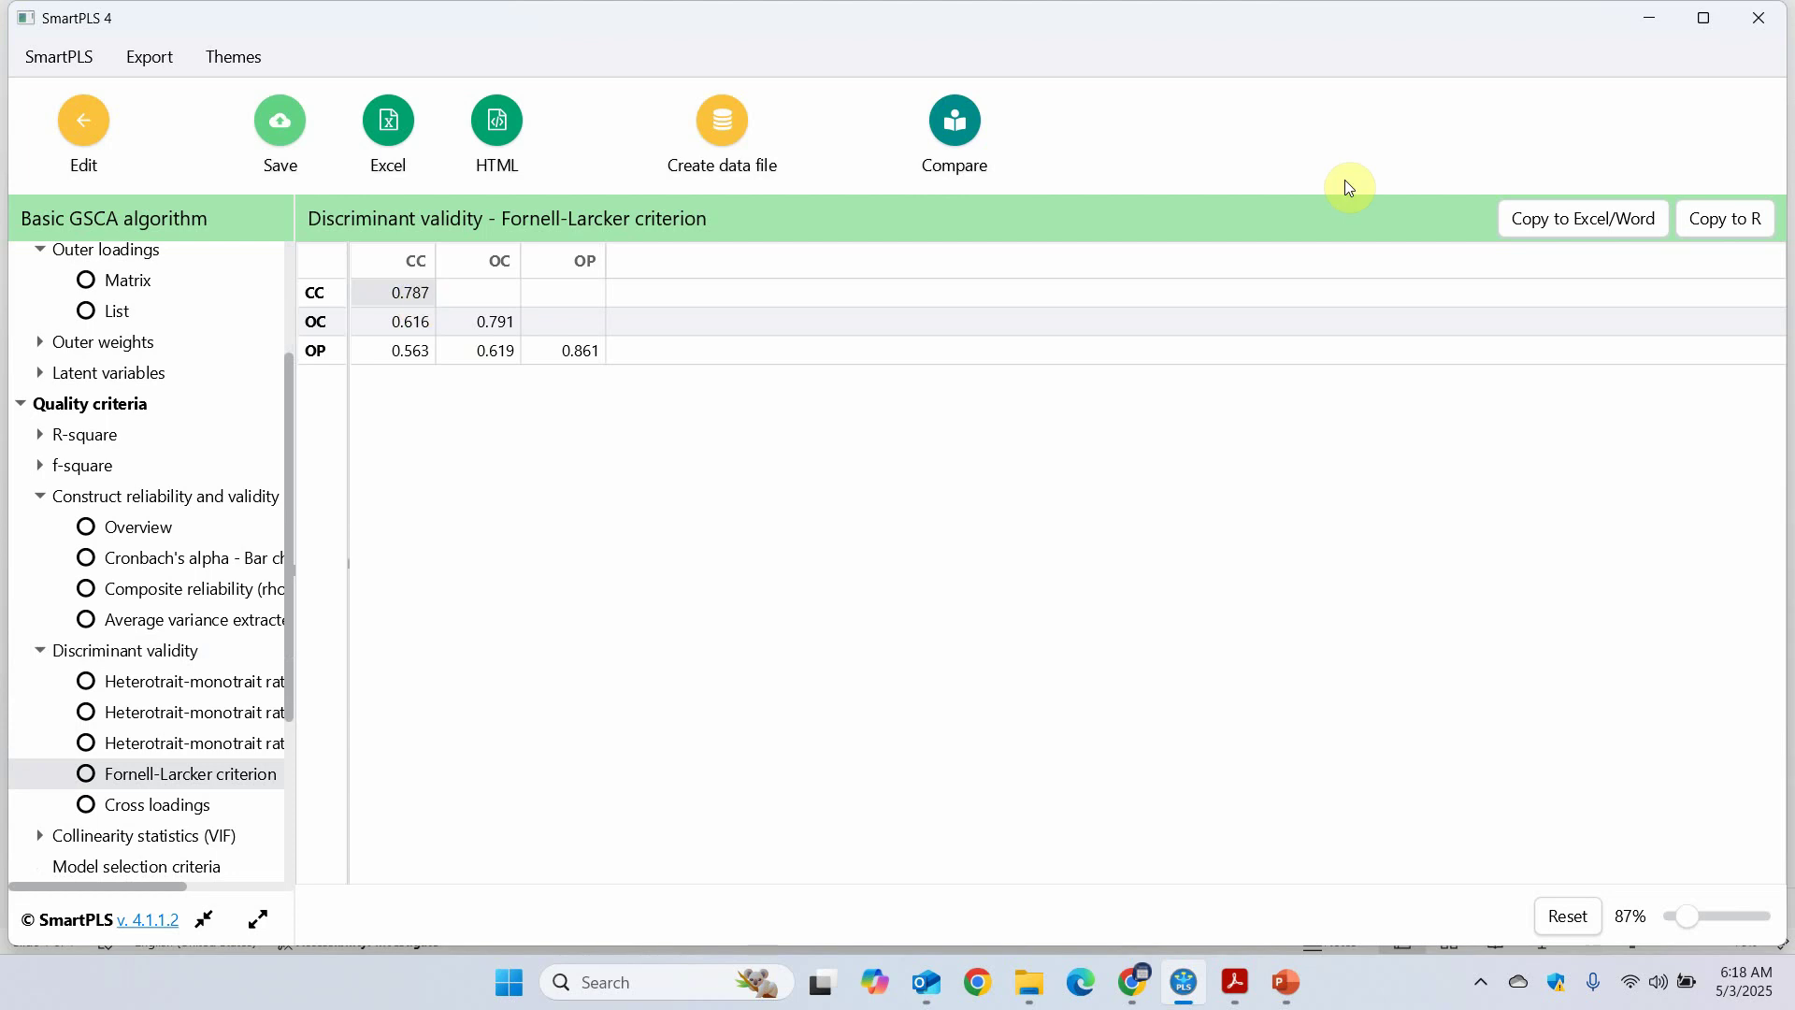
{"action": "left_click", "coordinate": [1704, 919]}
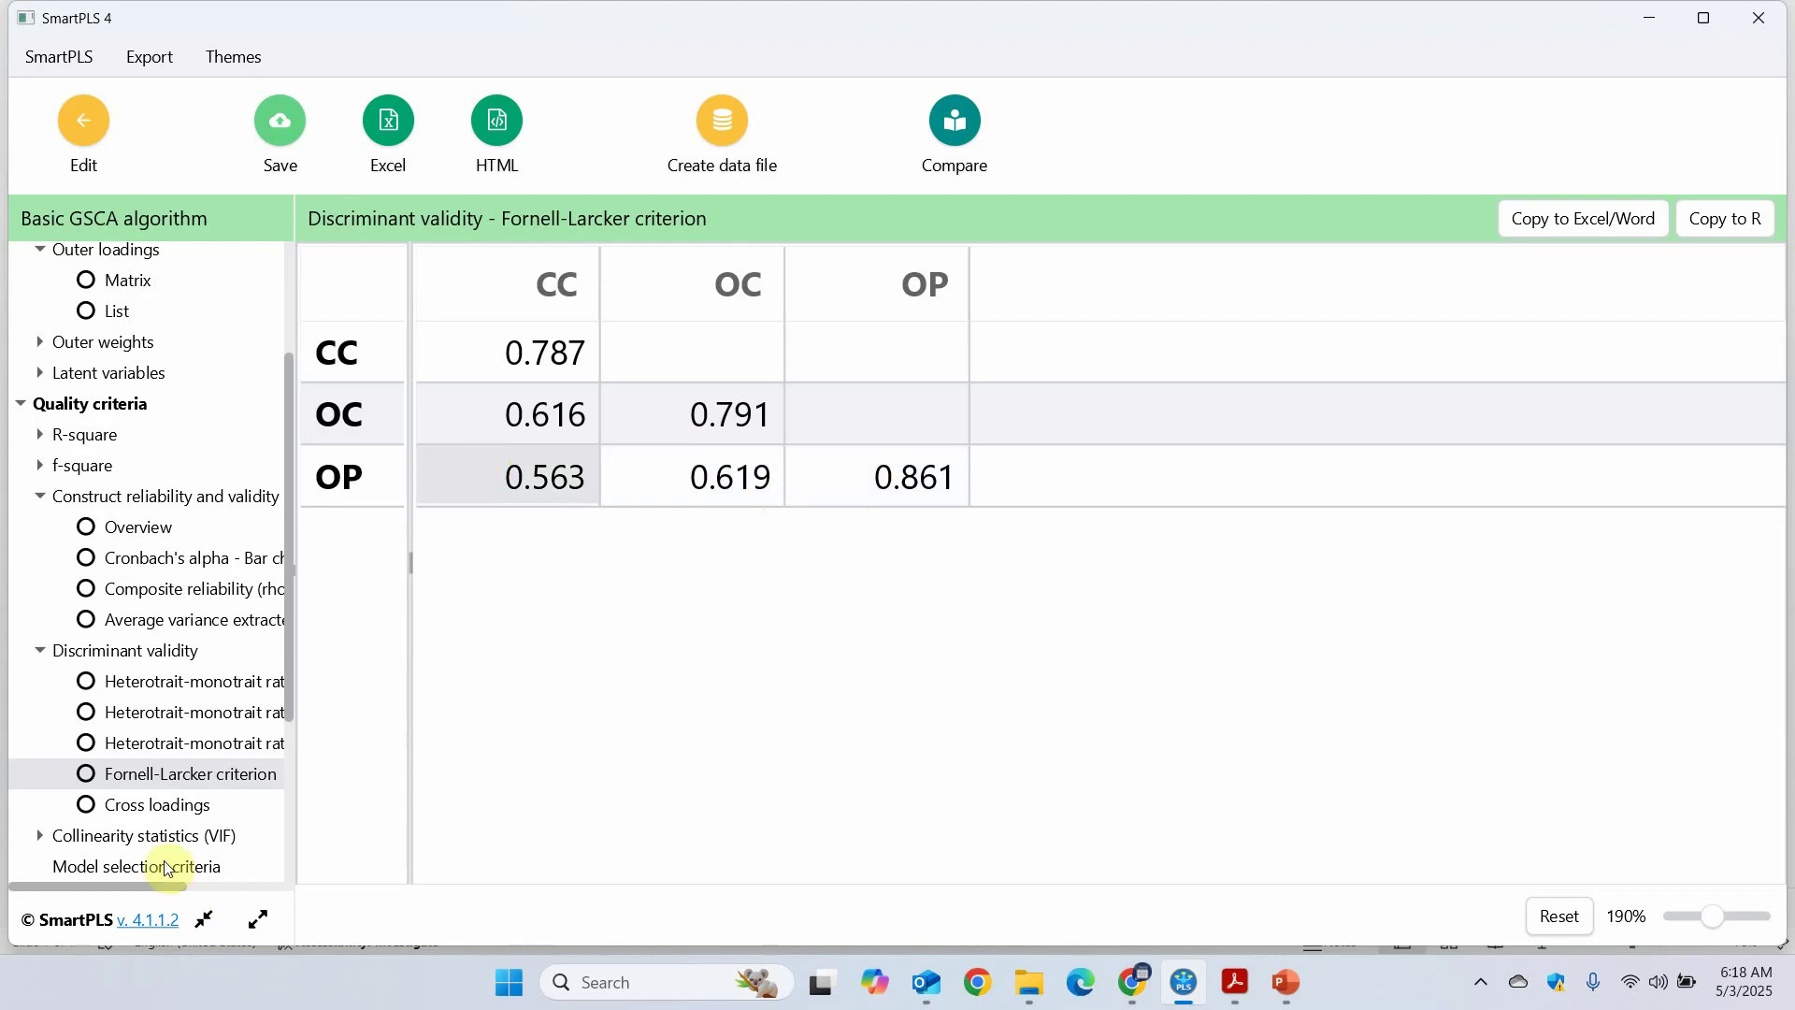
Show the cross loadings, select the CC indicators' CC loadings and copy them to Excel/Word
{"action": "left_click", "coordinate": [162, 813]}
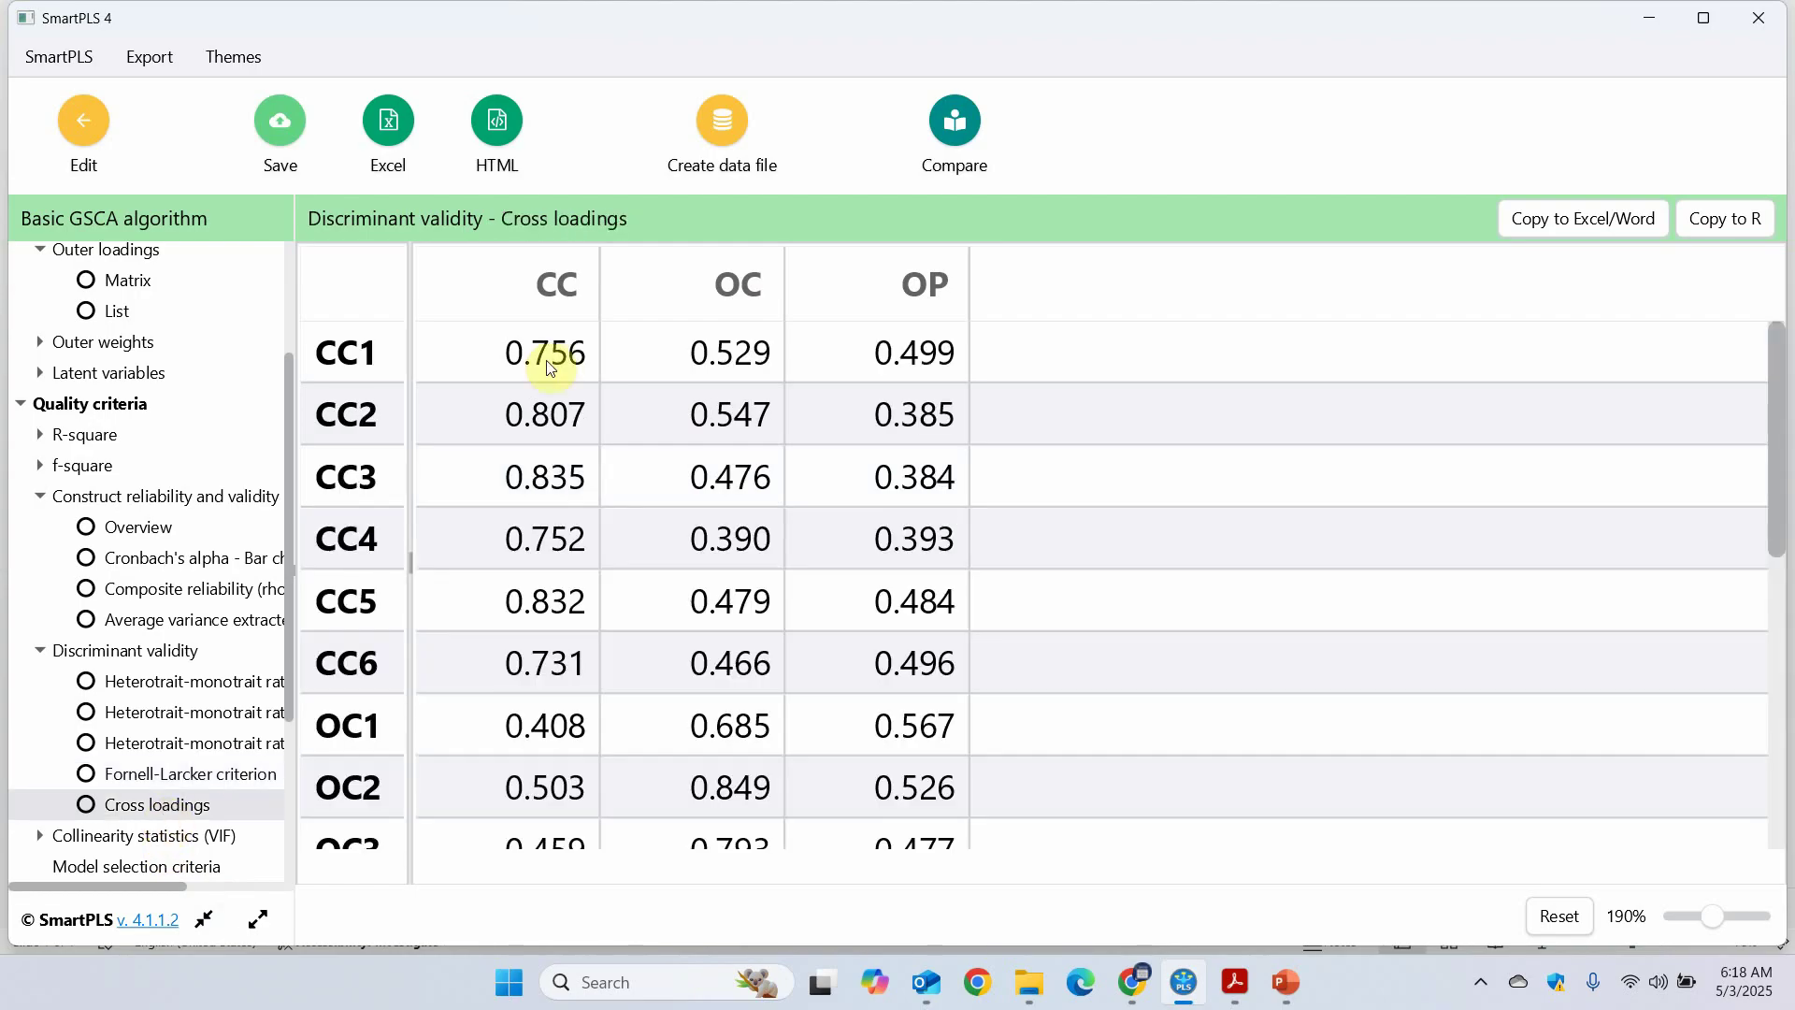
{"action": "left_click_drag", "start_coordinate": [496, 367], "coordinate": [495, 574]}
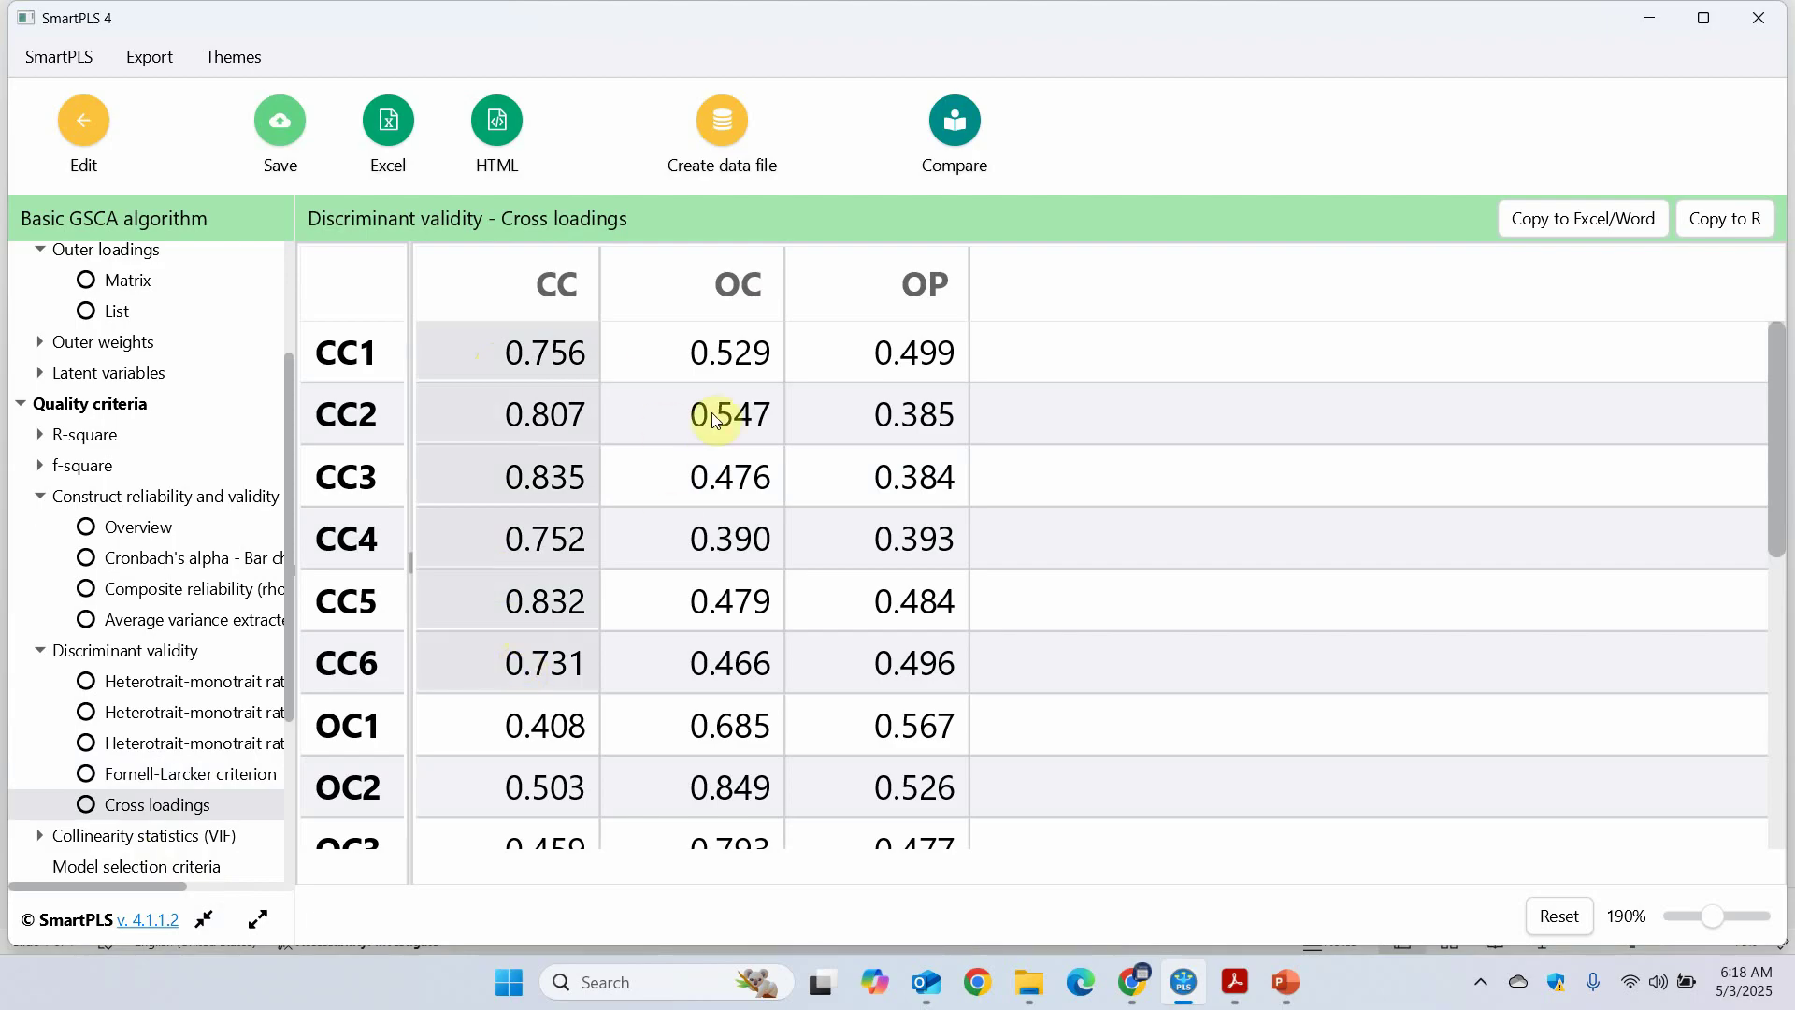
{"action": "scroll", "coordinate": [896, 456], "scroll_direction": "down", "scroll_amount": 5}
{"action": "scroll", "coordinate": [895, 456], "scroll_direction": "up", "scroll_amount": 5}
{"action": "left_click", "coordinate": [1624, 211]}
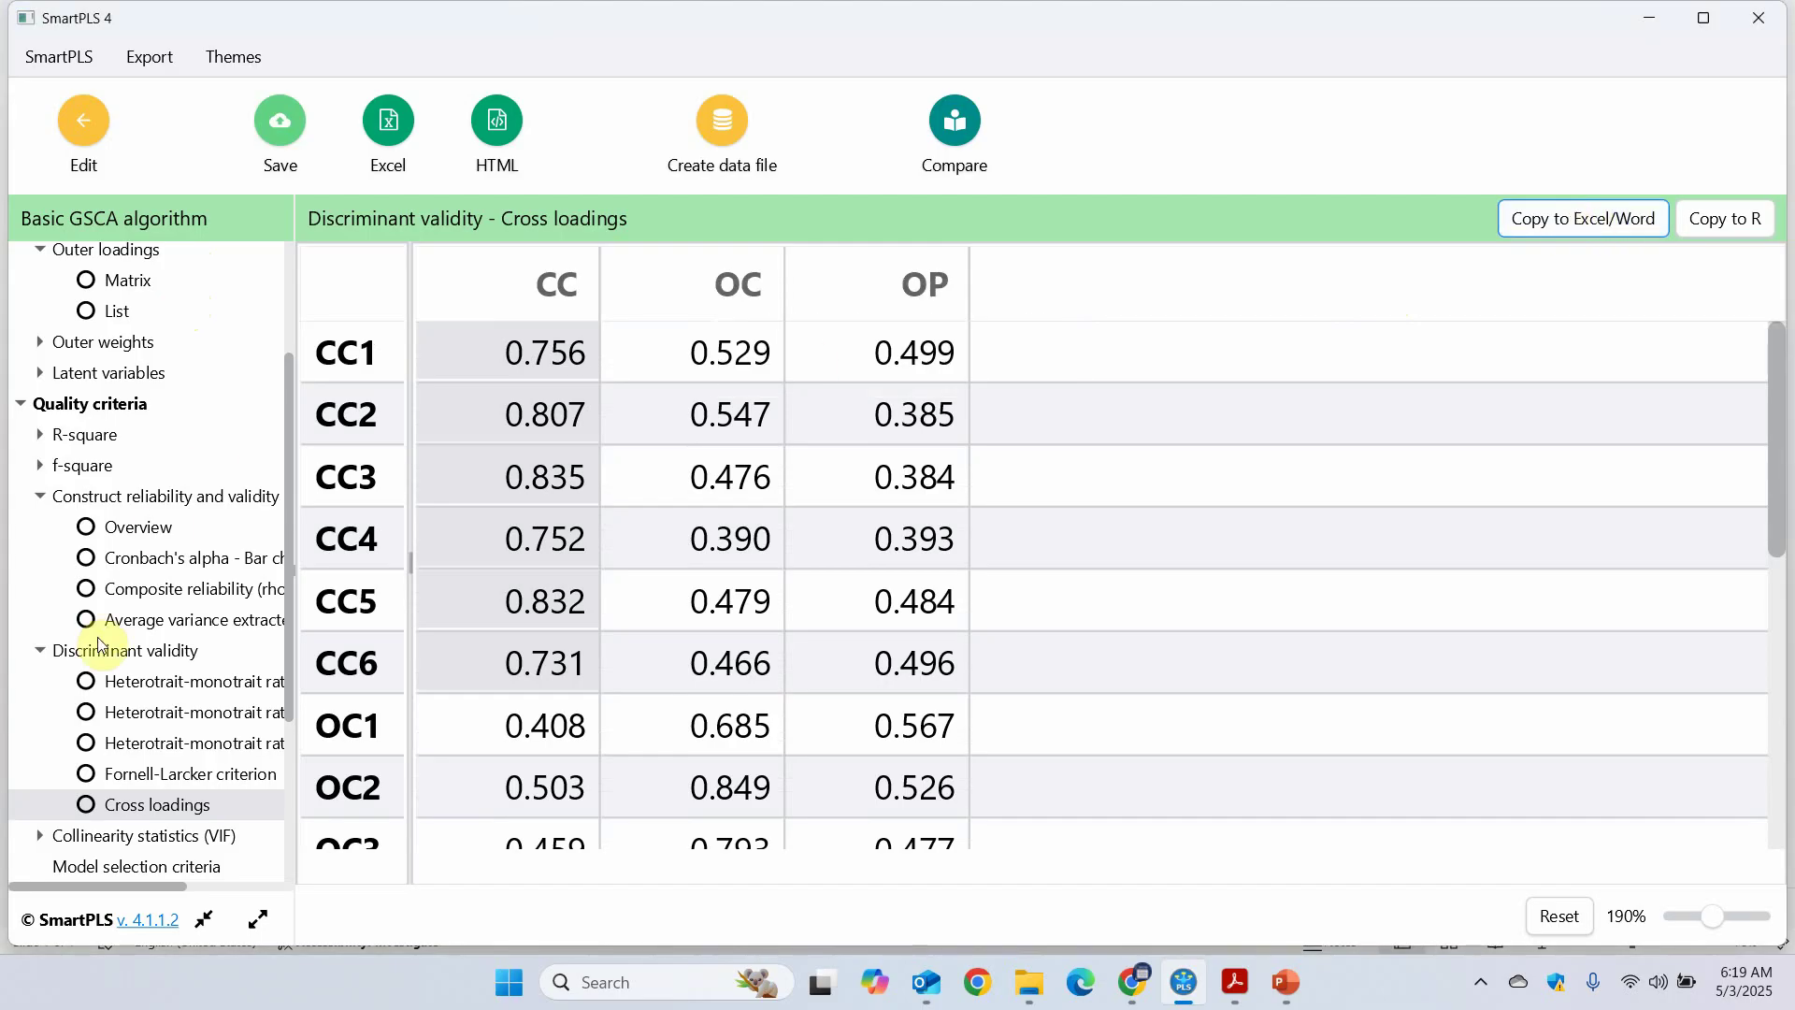
{"action": "scroll", "coordinate": [85, 608], "scroll_direction": "down", "scroll_amount": 3}
{"action": "scroll", "coordinate": [115, 569], "scroll_direction": "down", "scroll_amount": 3}
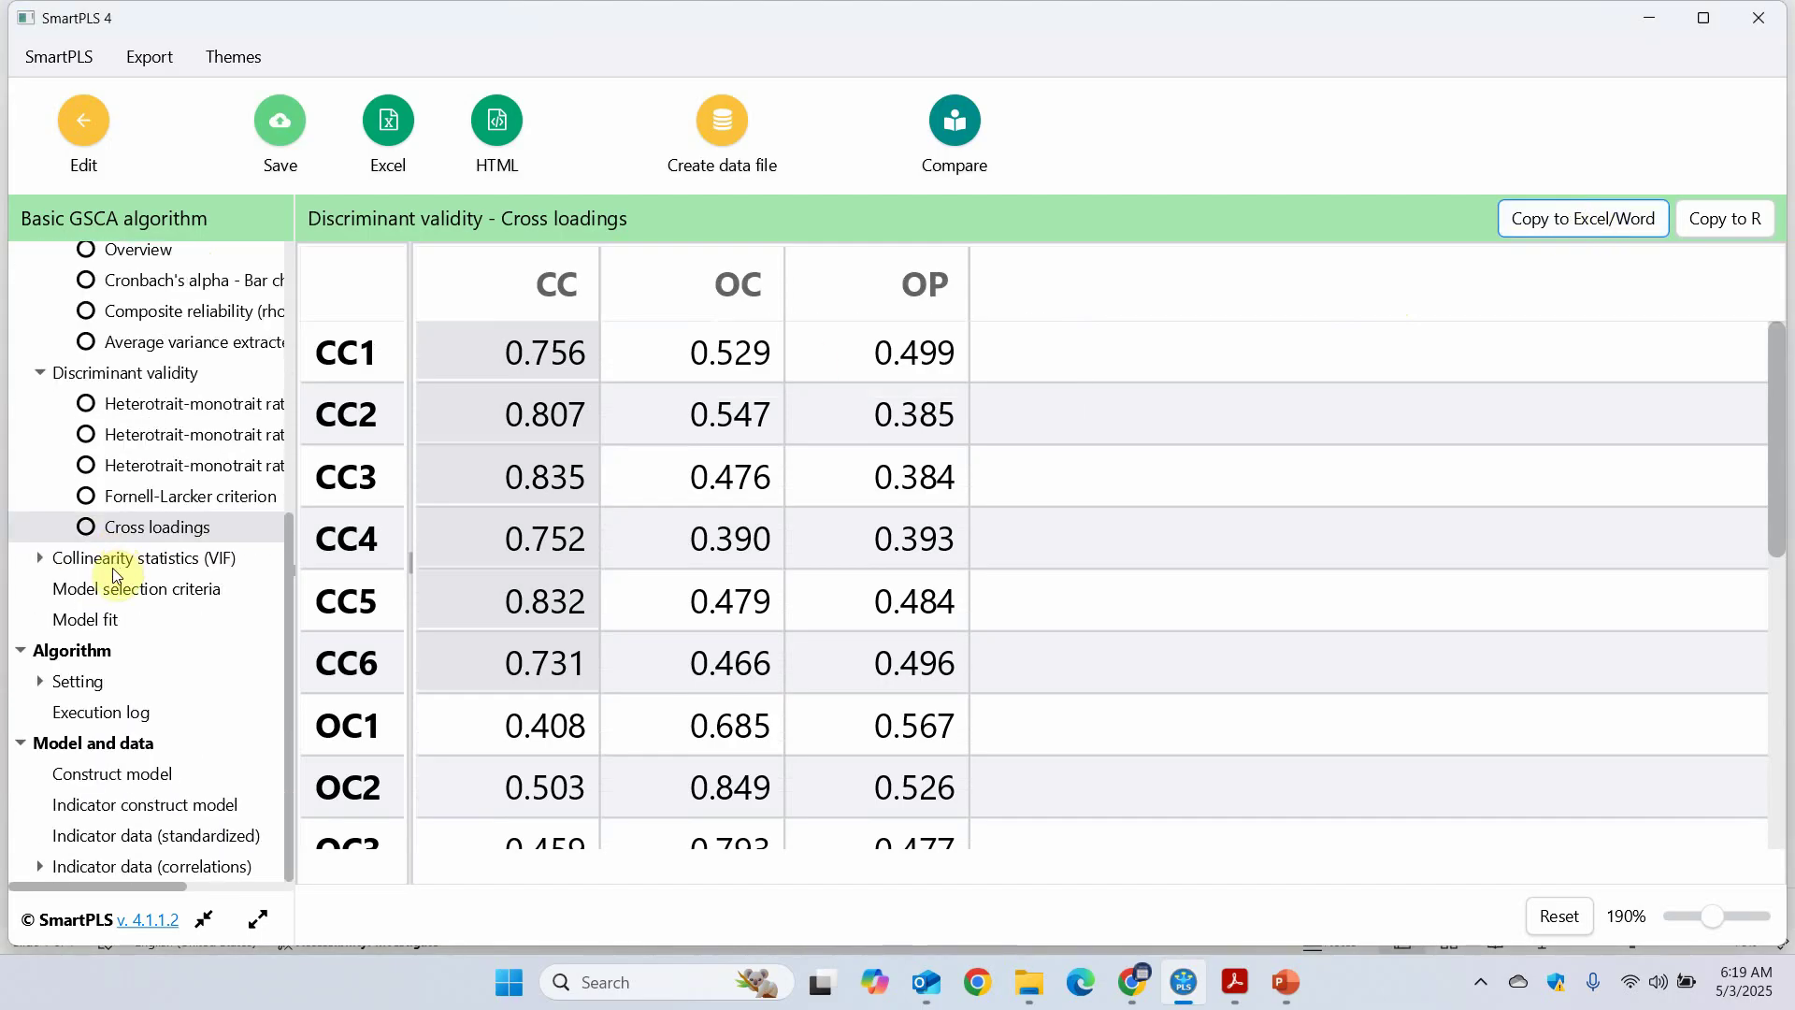
{"action": "left_click", "coordinate": [86, 621]}
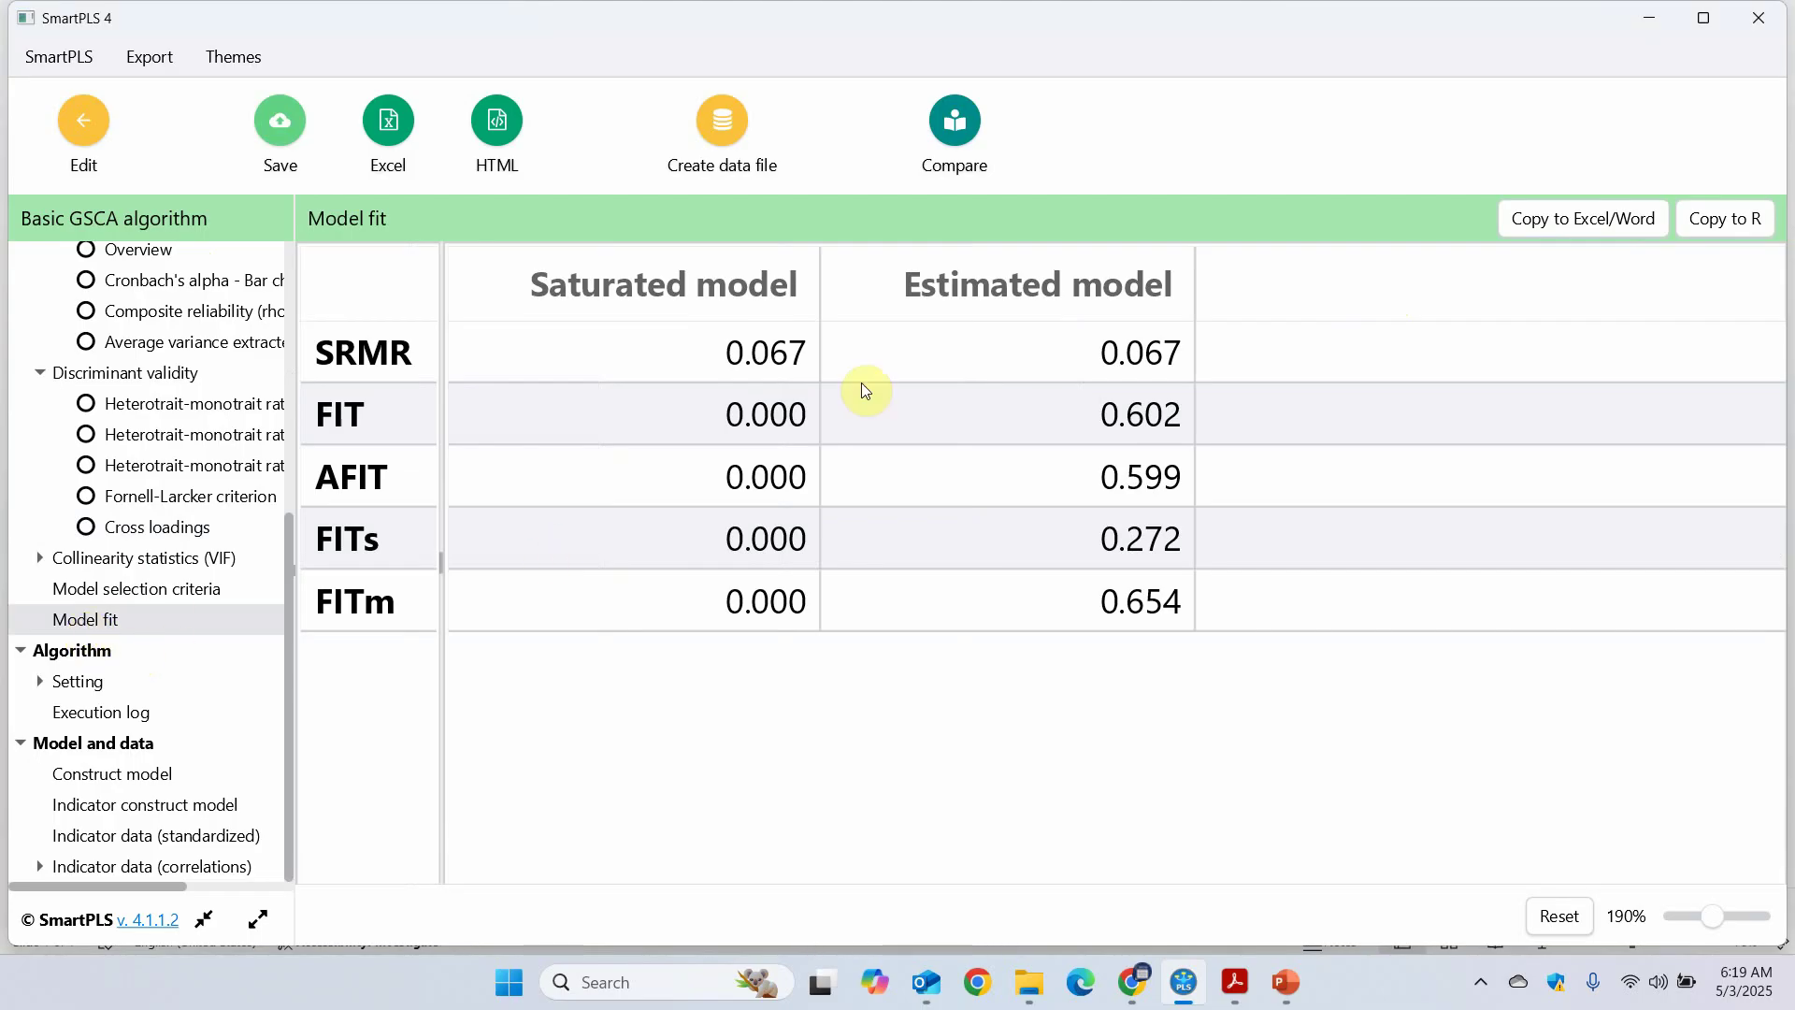
{"action": "left_click", "coordinate": [1023, 331]}
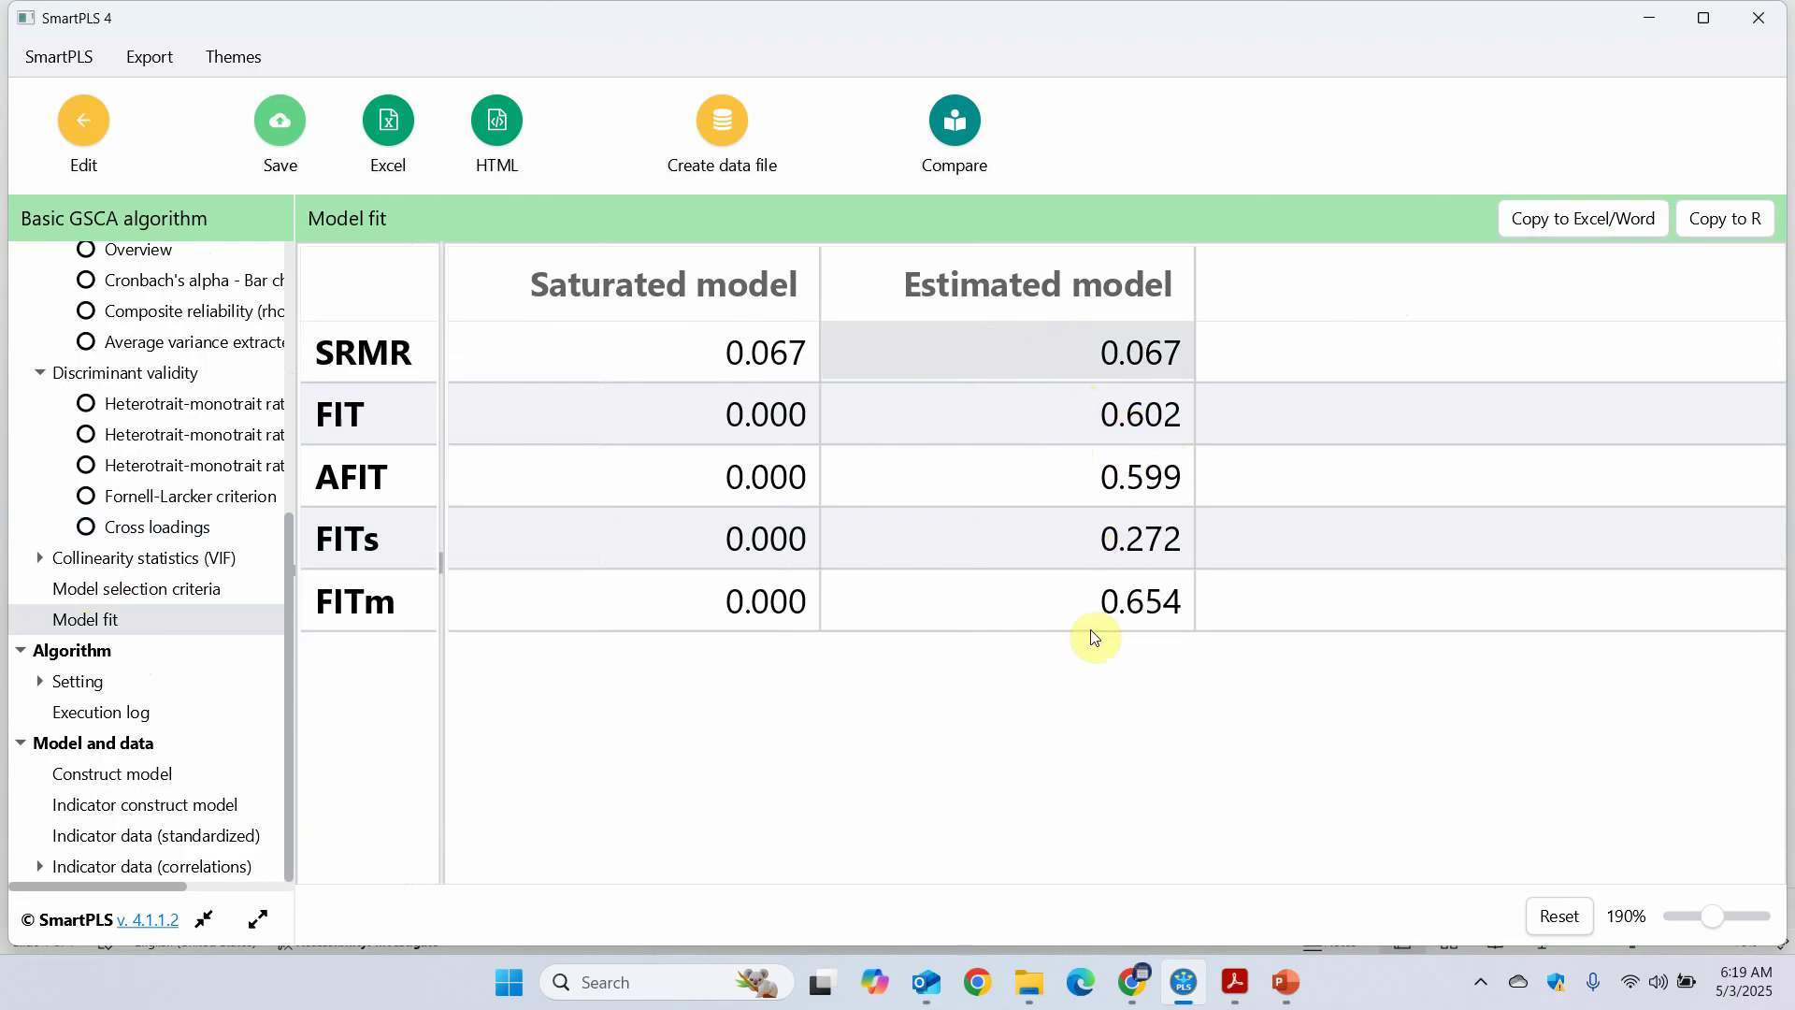
{"action": "mouse_move", "coordinate": [1253, 989]}
{"action": "left_click", "coordinate": [1236, 853]}
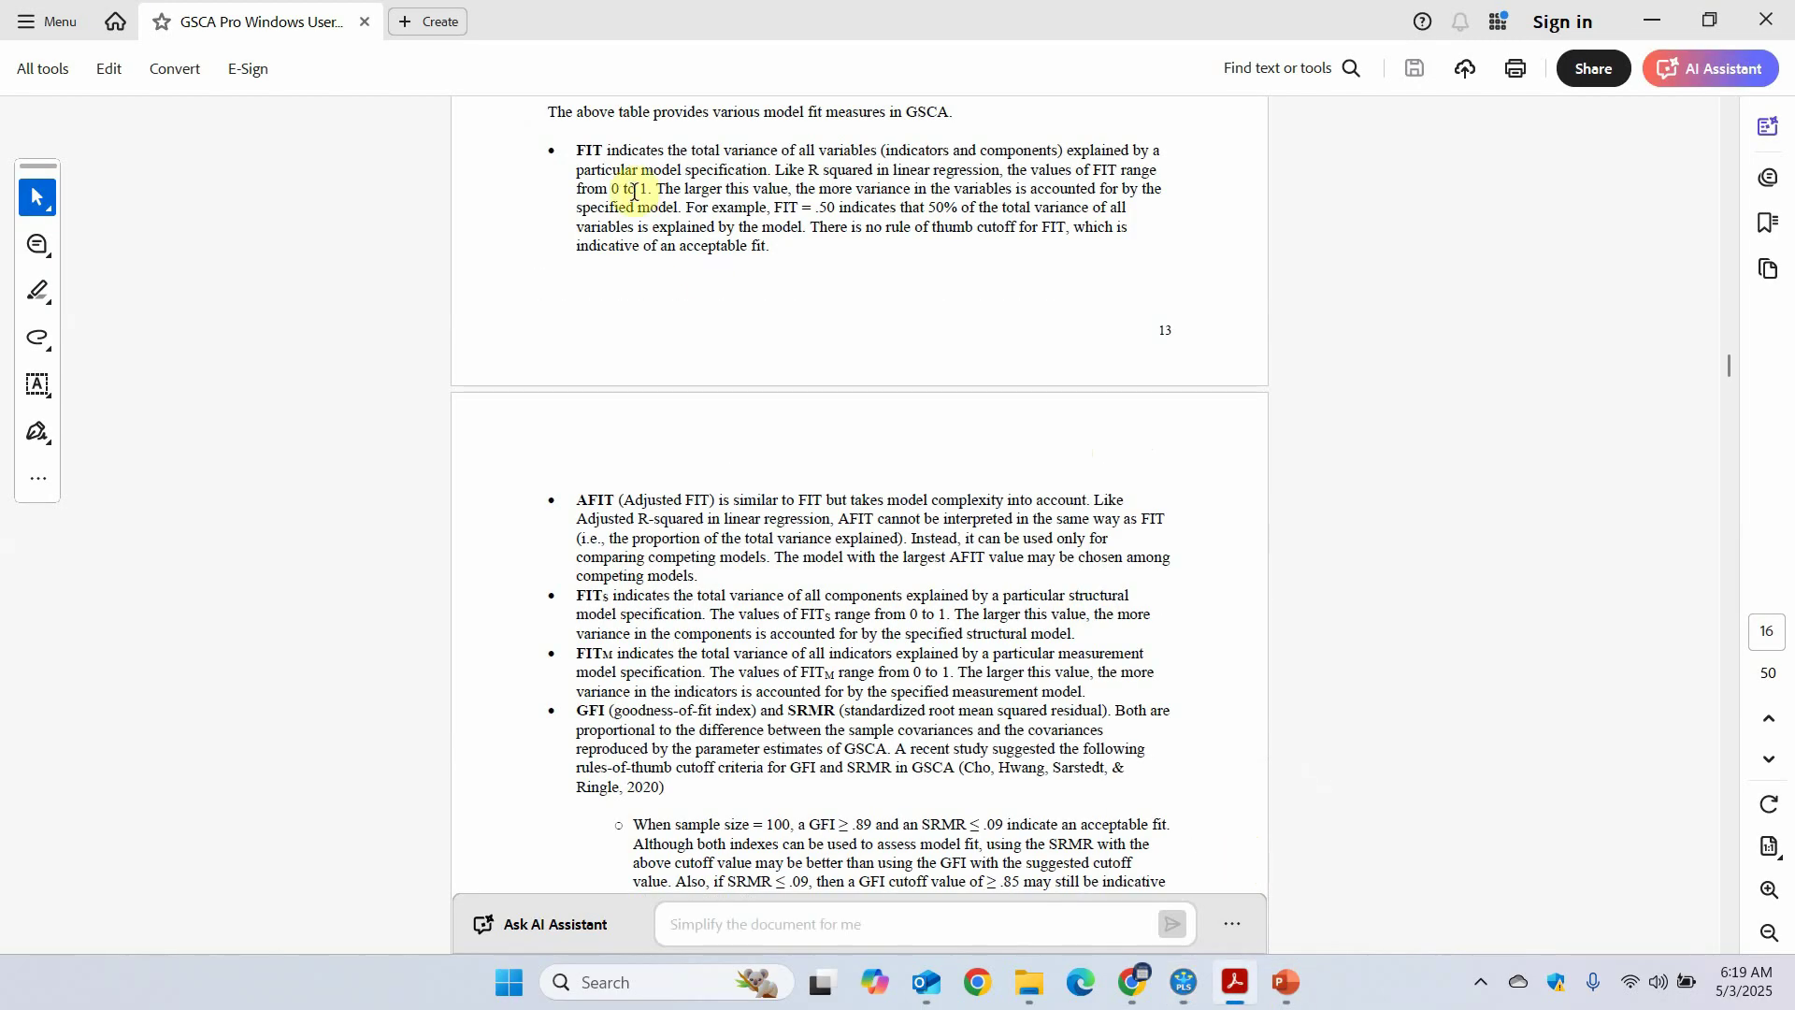
{"action": "left_click_drag", "start_coordinate": [575, 148], "coordinate": [783, 208]}
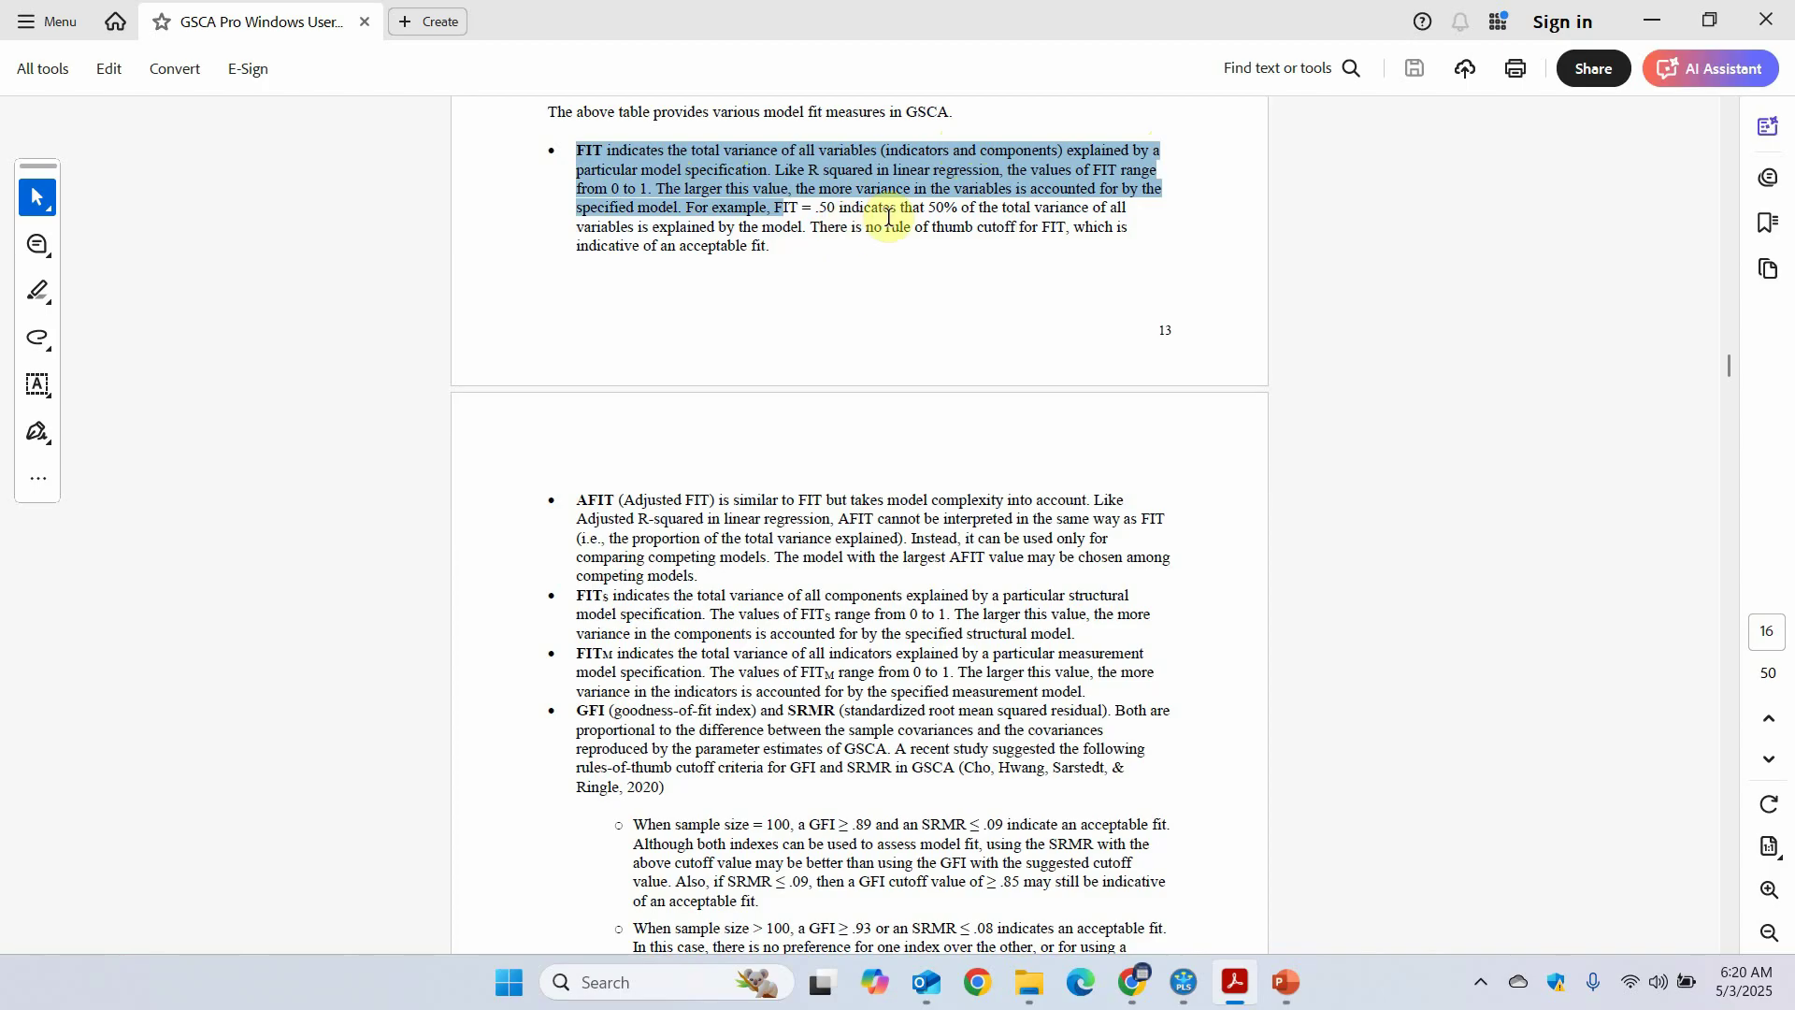
{"action": "left_click", "coordinate": [1094, 348]}
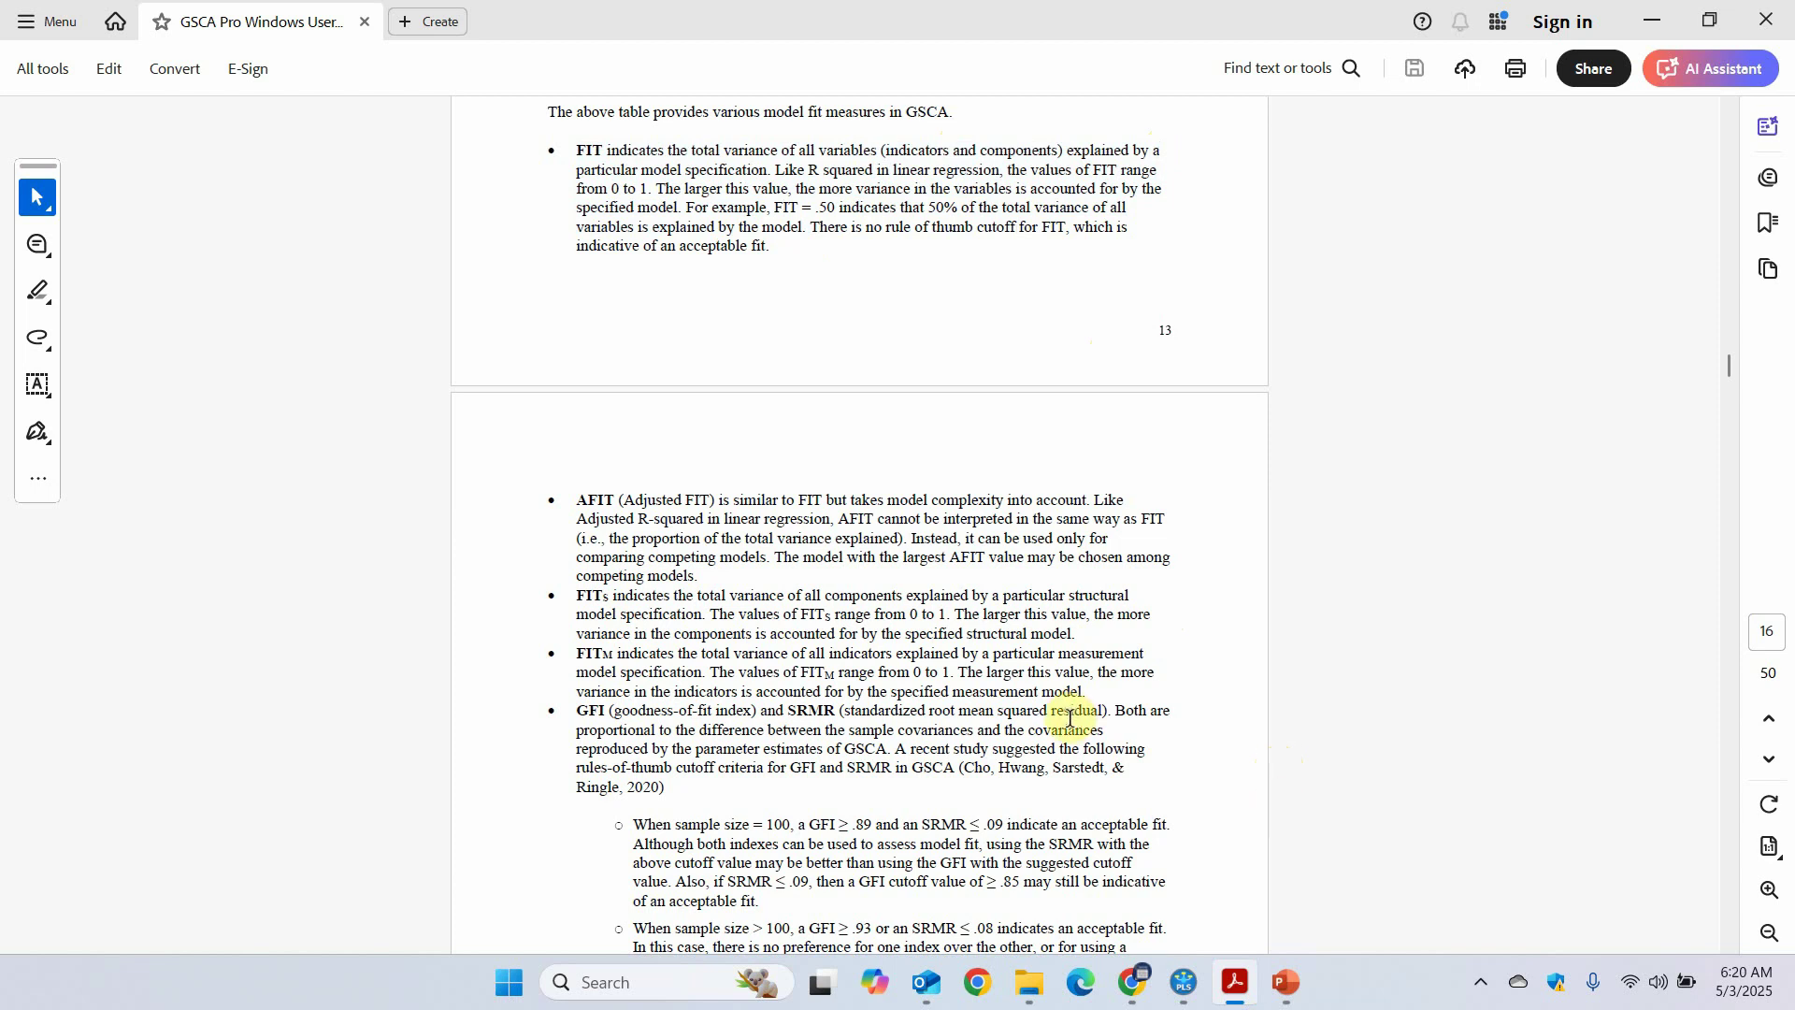
{"action": "left_click", "coordinate": [1184, 982]}
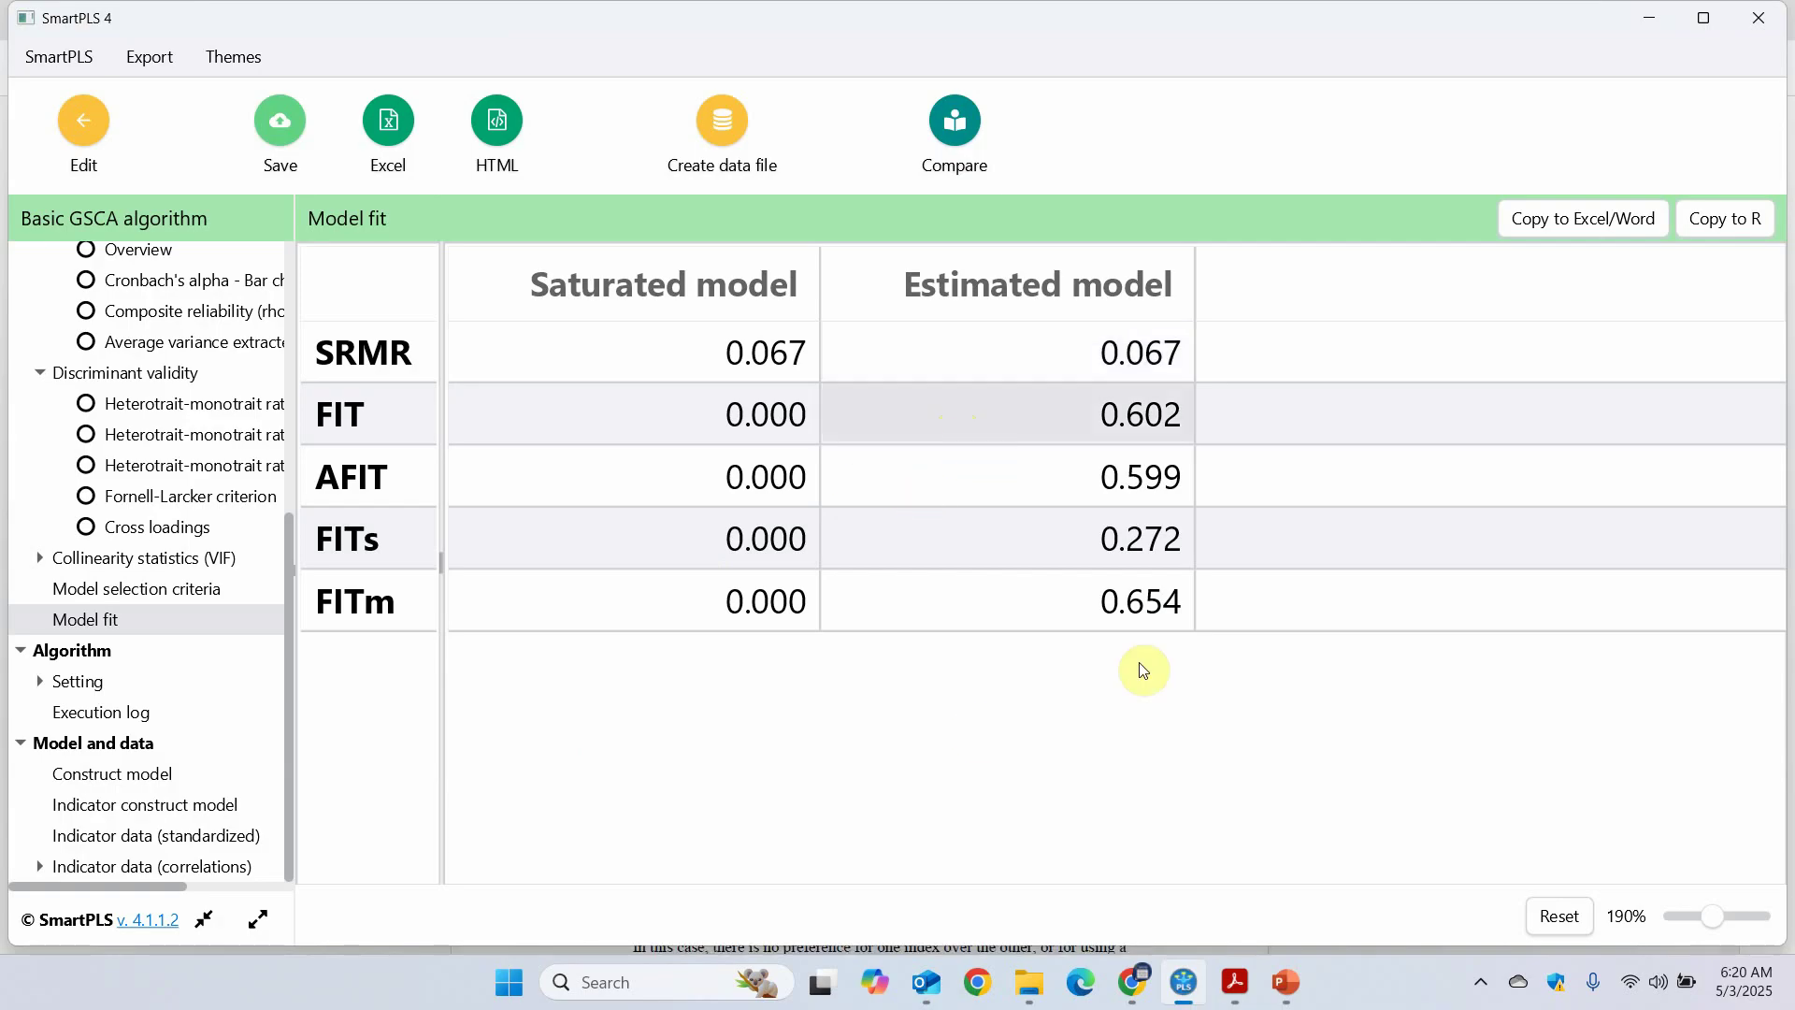
{"action": "left_click", "coordinate": [1234, 980]}
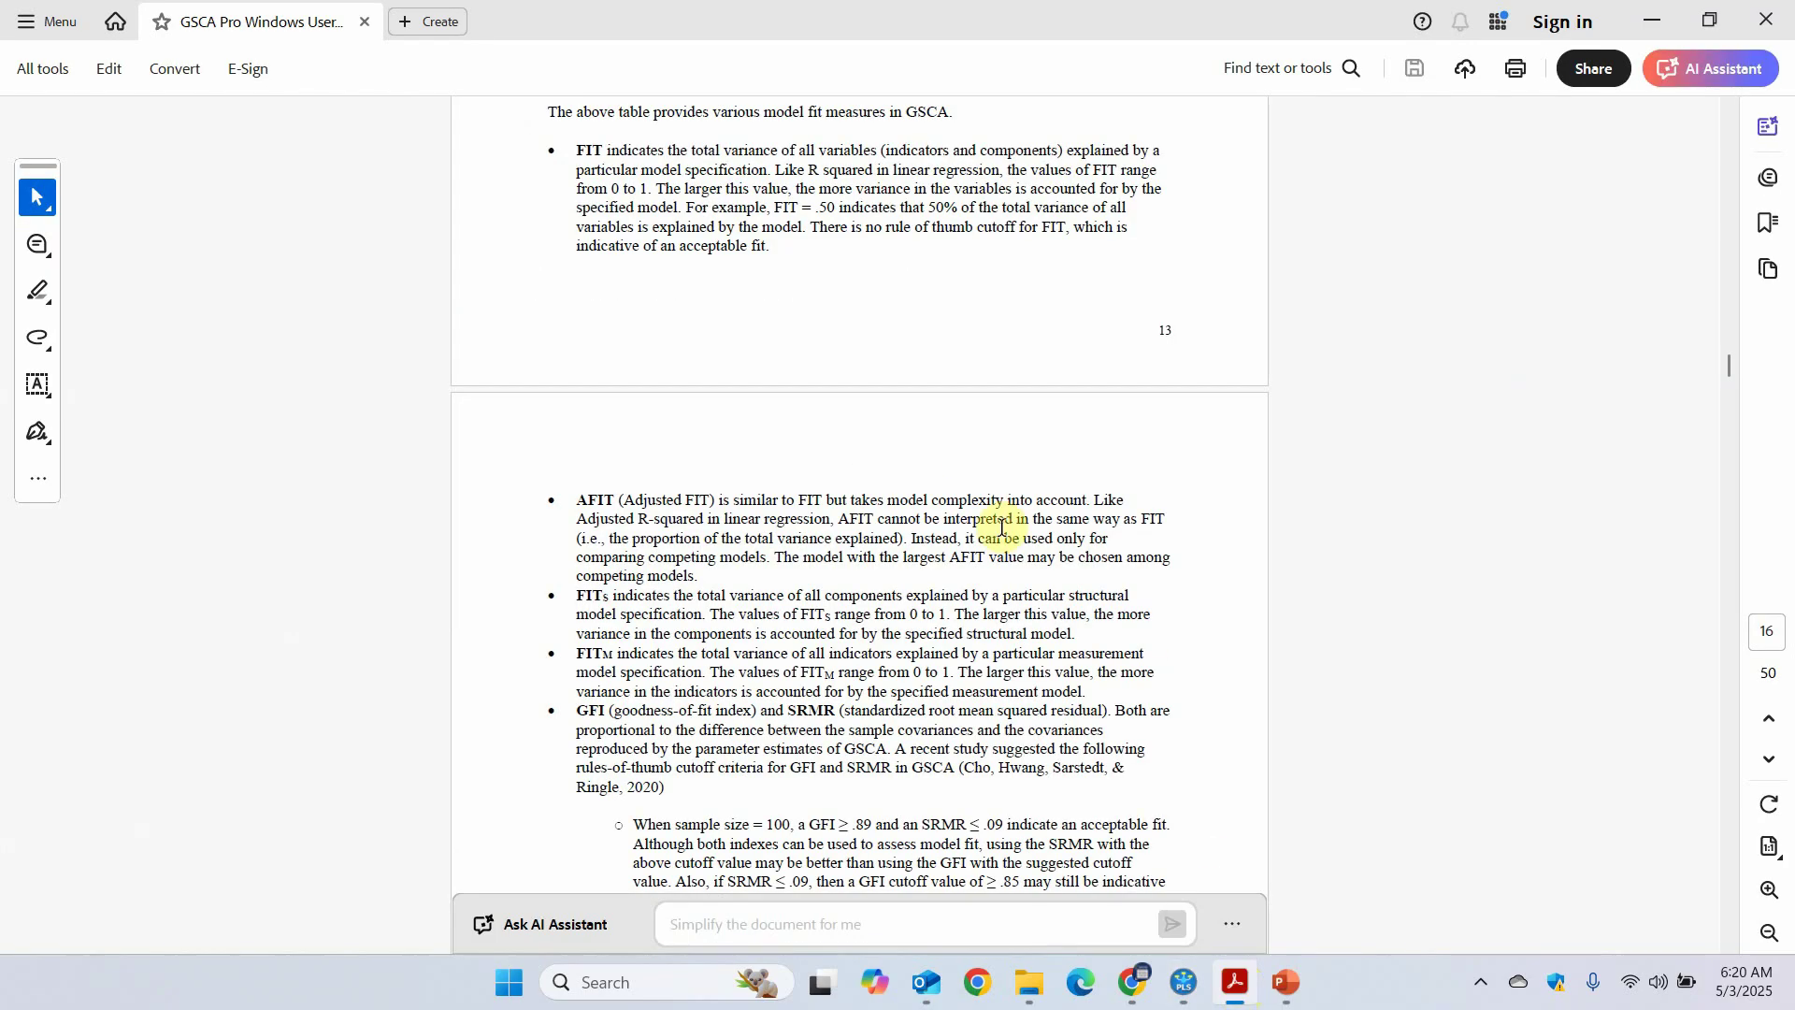
{"action": "left_click_drag", "start_coordinate": [1004, 209], "coordinate": [658, 234]}
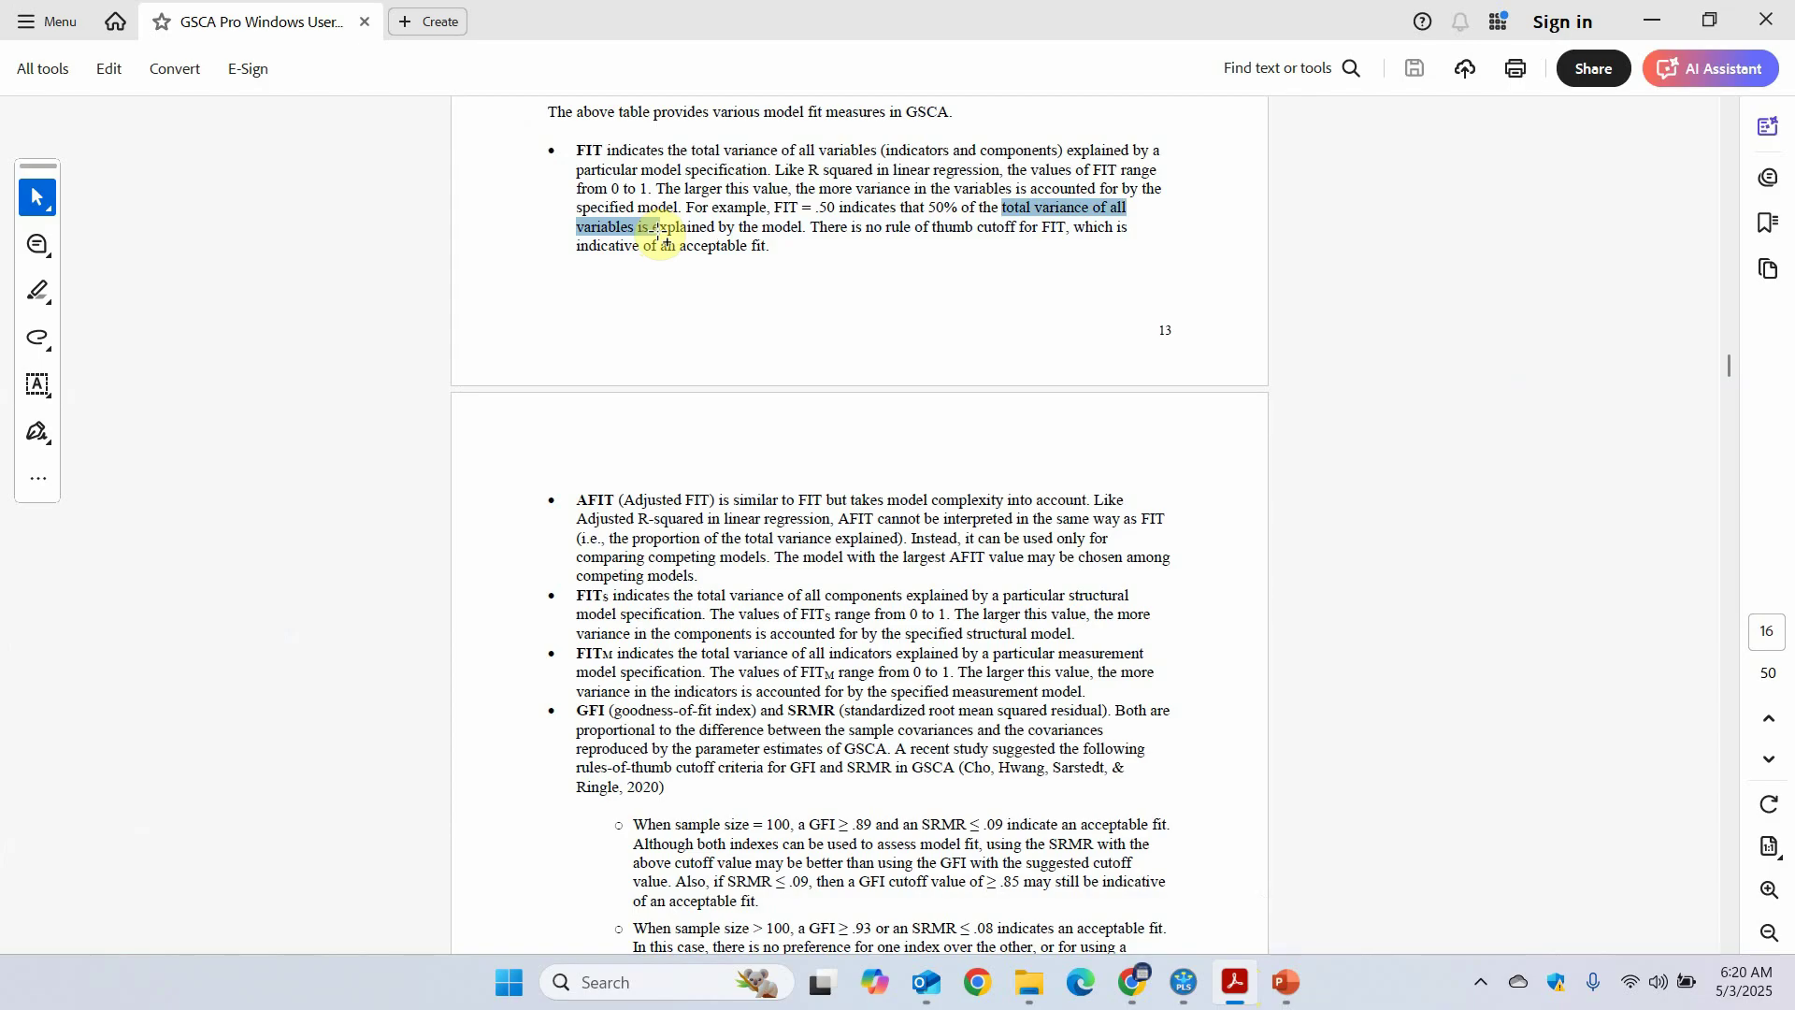
{"action": "left_click", "coordinate": [606, 503]}
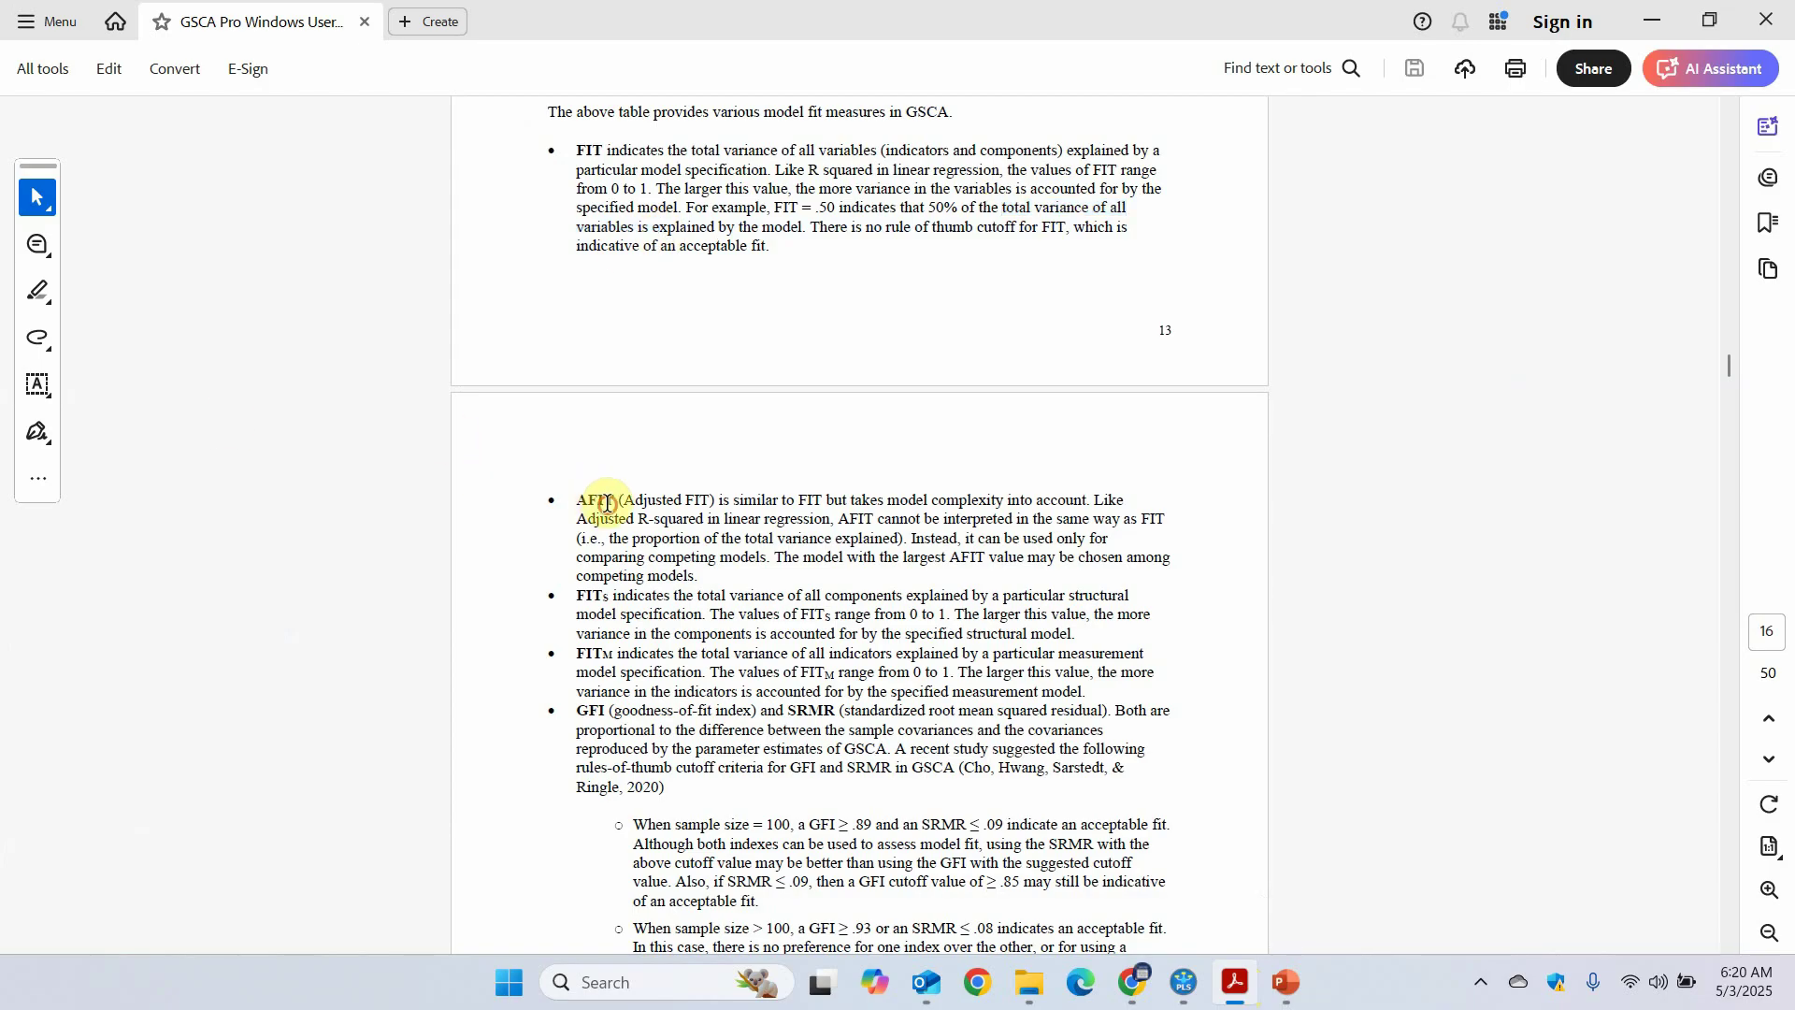
{"action": "left_click_drag", "start_coordinate": [606, 503], "coordinate": [919, 539]}
{"action": "left_click", "coordinate": [528, 561]}
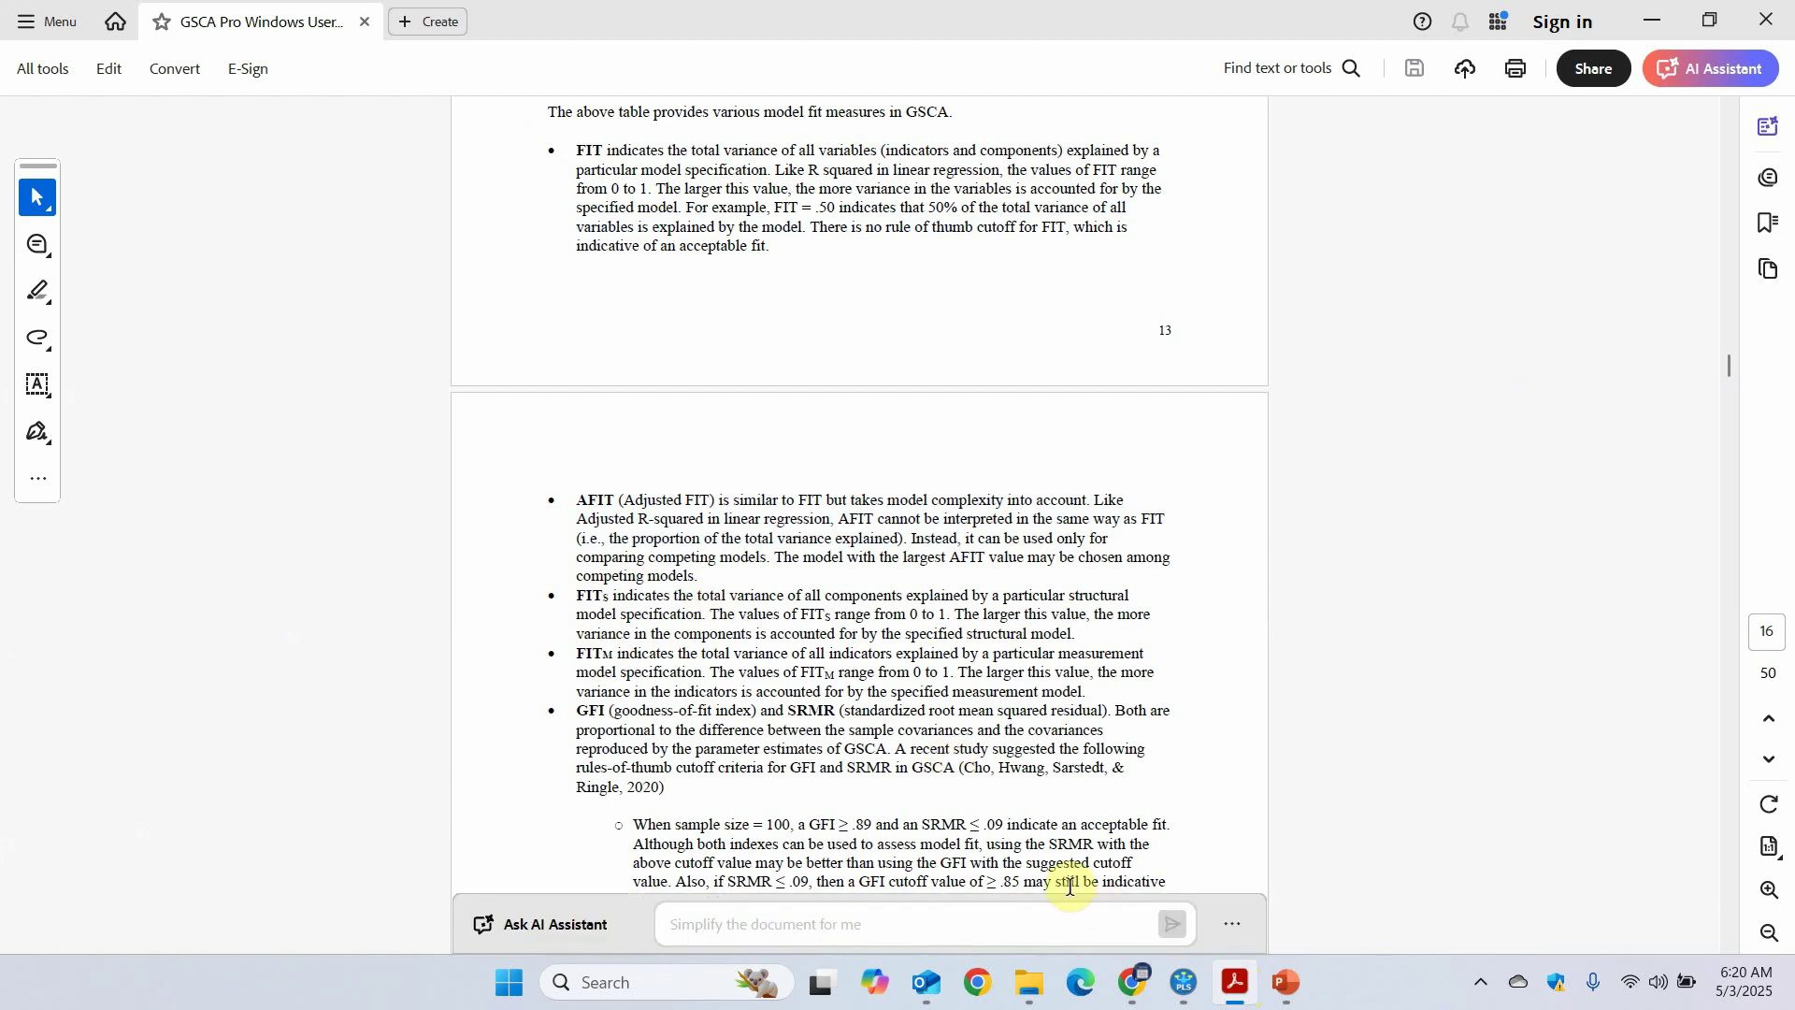
{"action": "left_click_drag", "start_coordinate": [619, 654], "coordinate": [938, 671]}
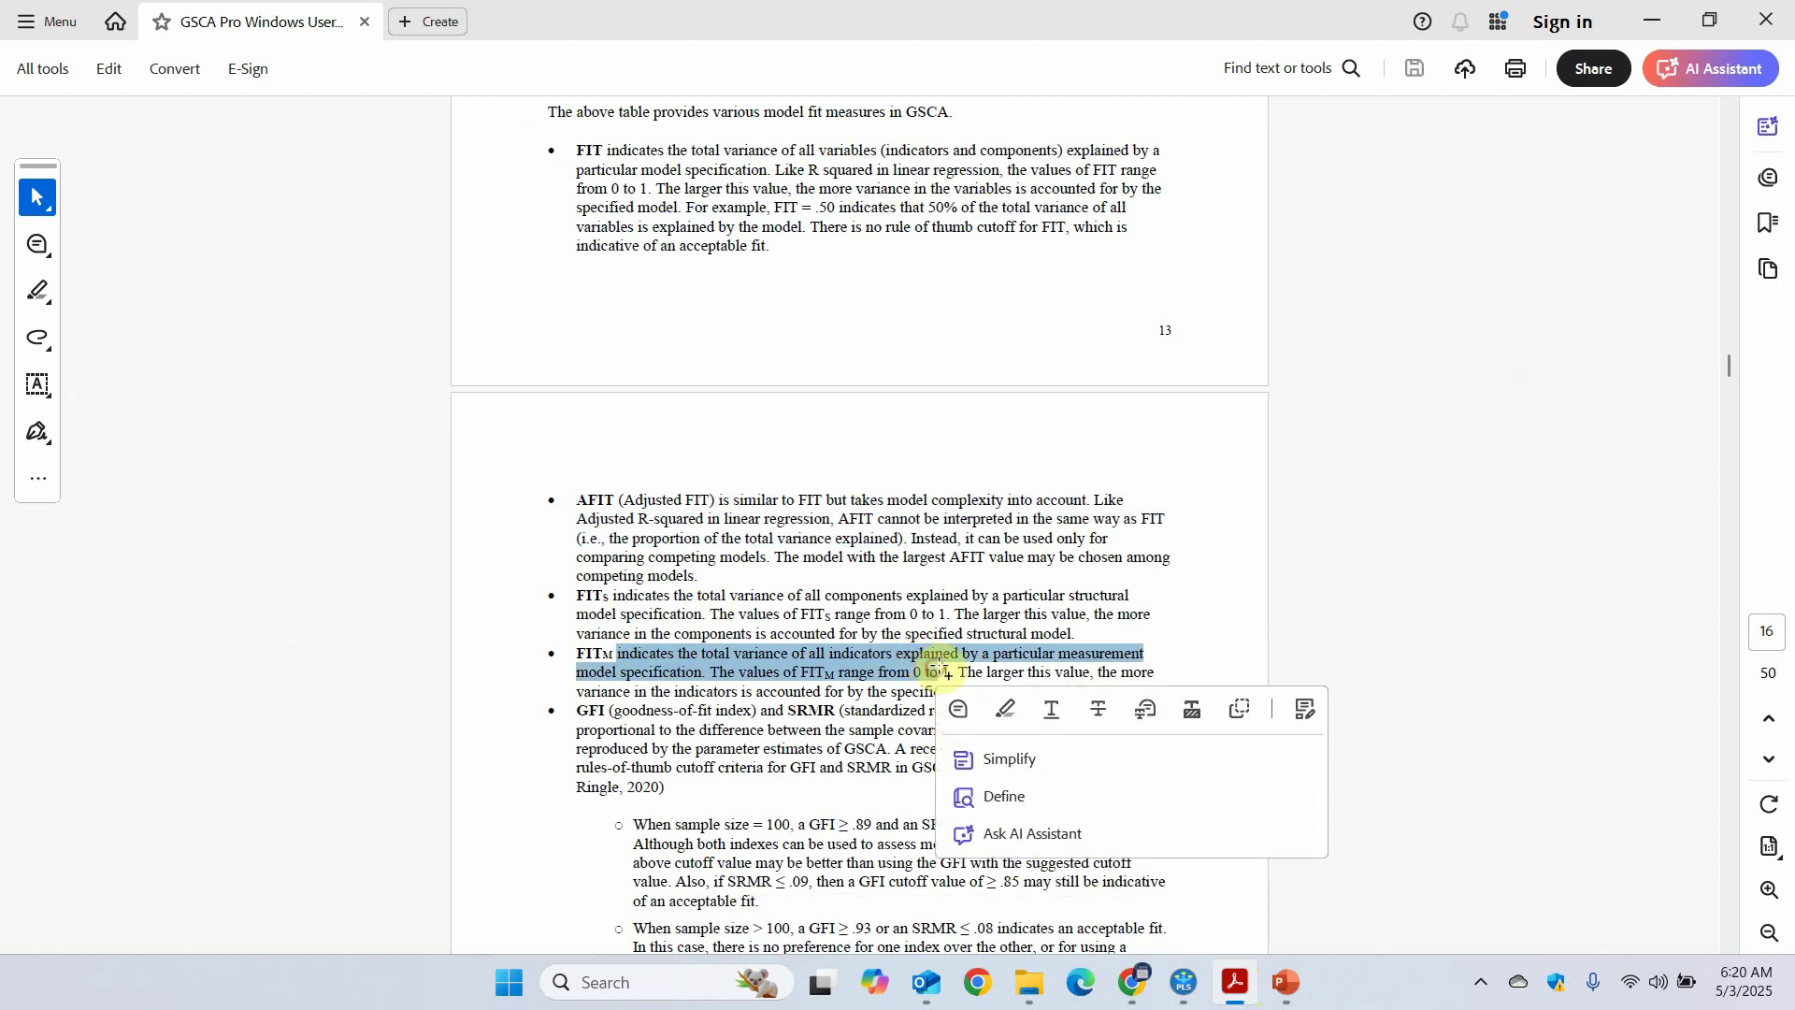
{"action": "left_click", "coordinate": [1183, 982]}
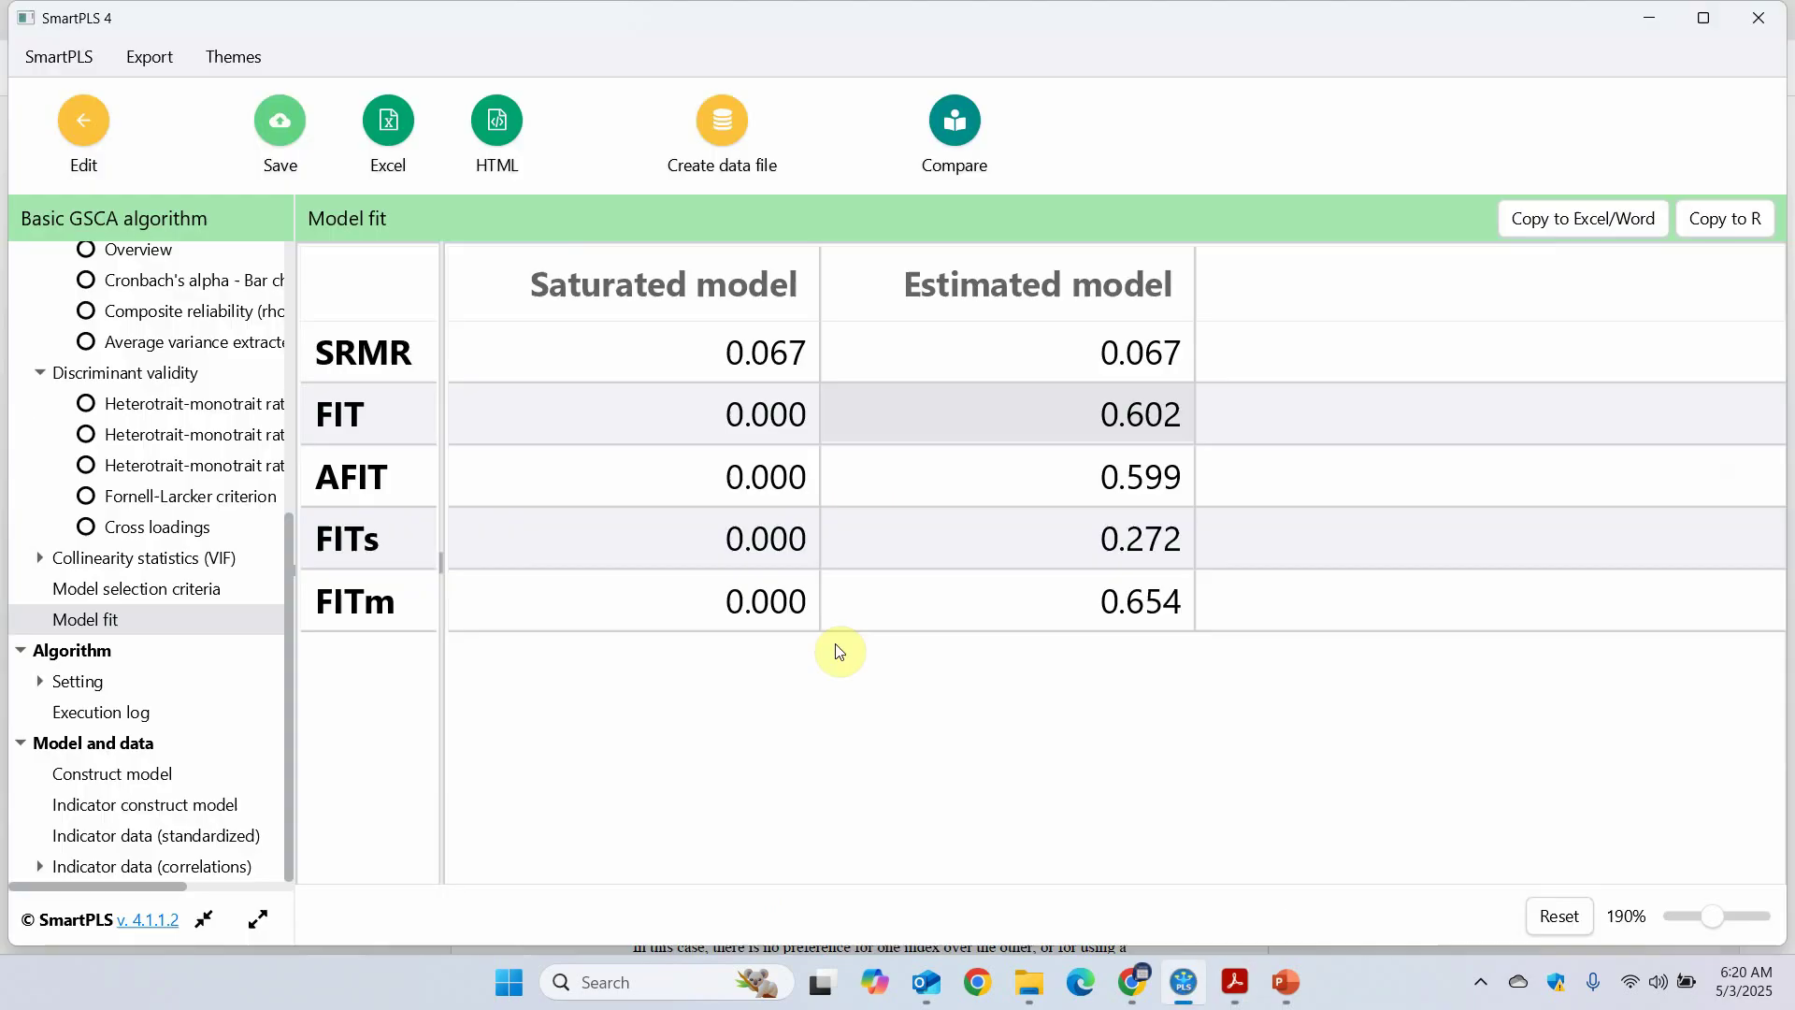
{"action": "left_click", "coordinate": [1096, 601]}
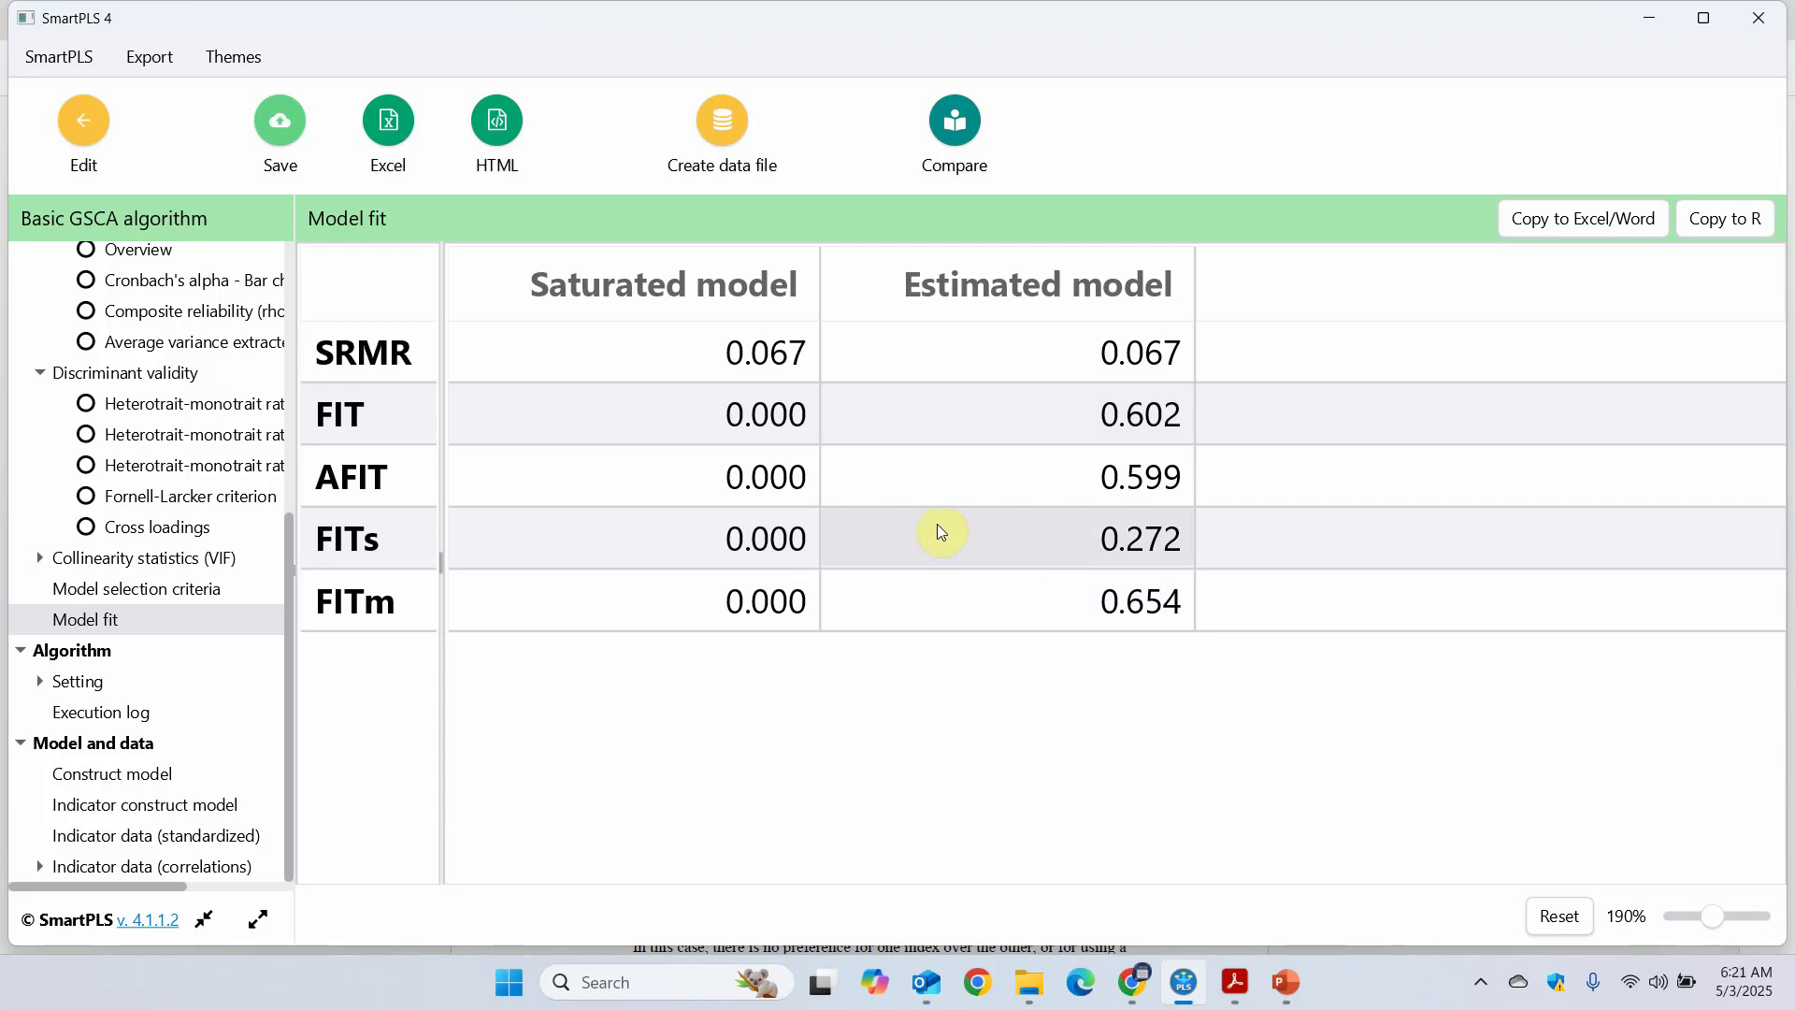
From the model editor, start GSCA bootstrapping with 10000 subsamples, BCa intervals and one-tailed testing
{"action": "left_click", "coordinate": [103, 137]}
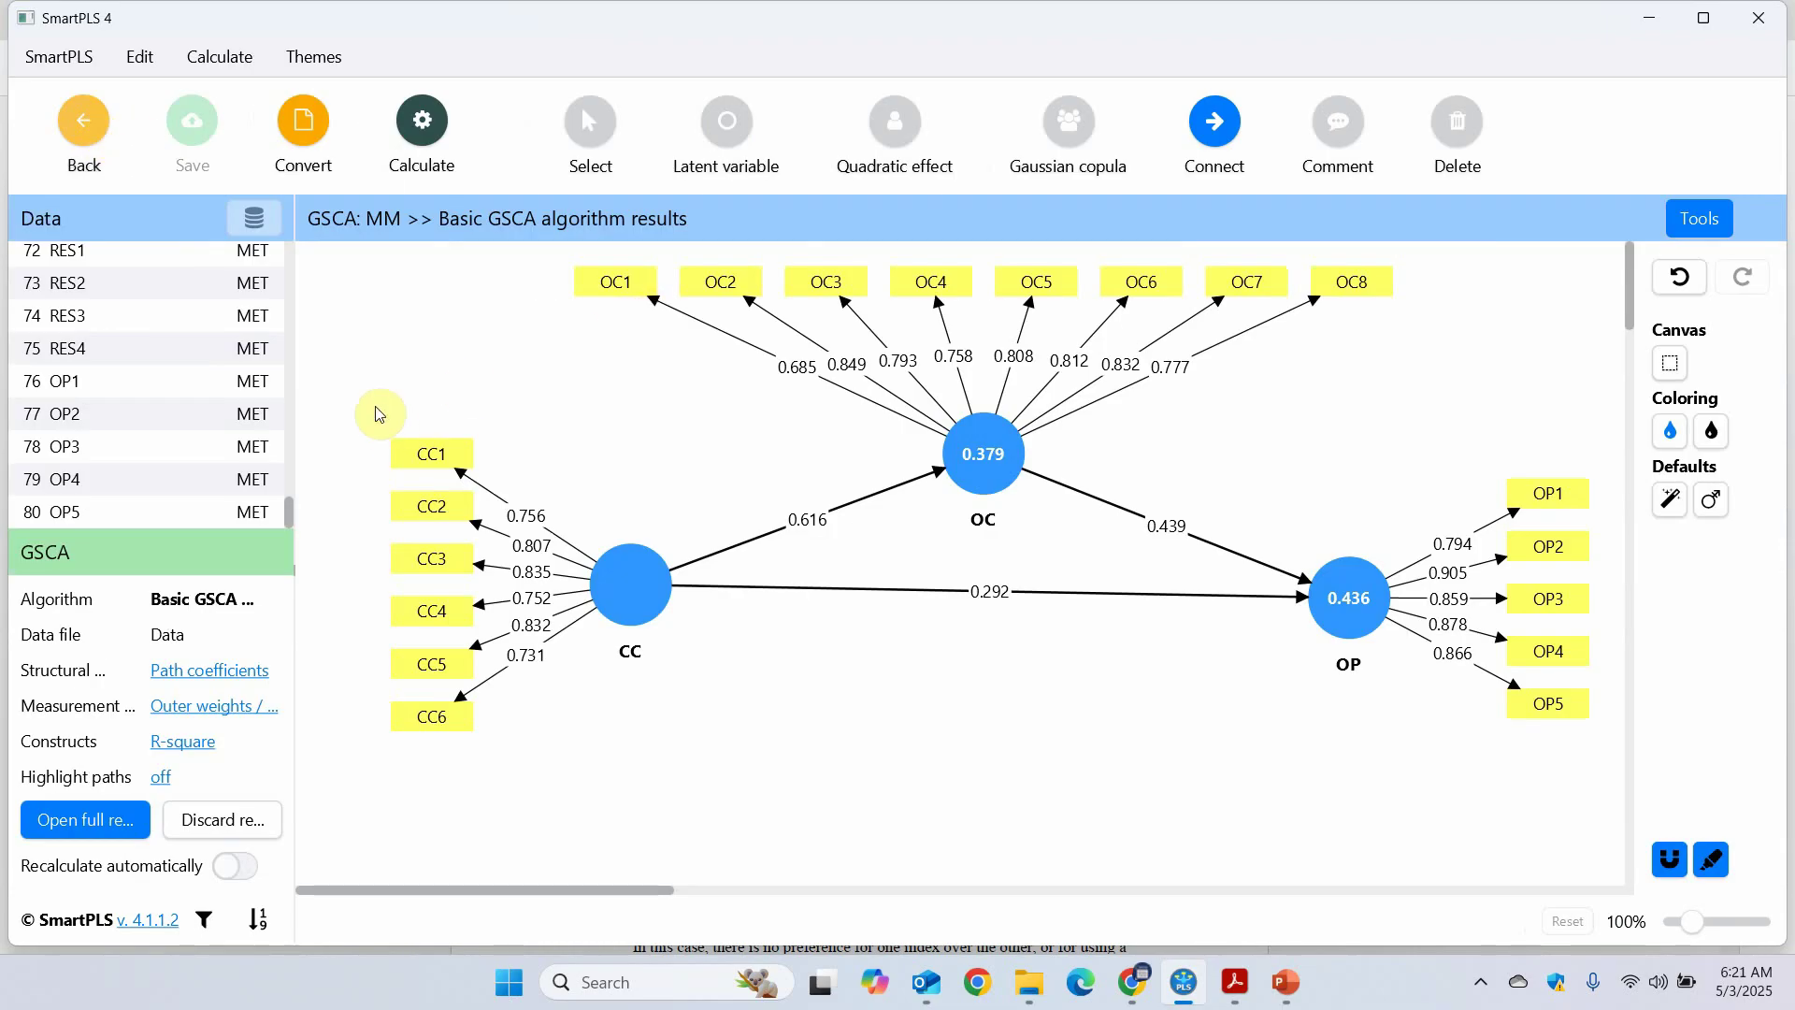
{"action": "left_click", "coordinate": [423, 155]}
{"action": "left_click", "coordinate": [567, 234]}
{"action": "left_click", "coordinate": [1016, 322]}
{"action": "key", "text": "BackSpace"}
{"action": "key", "text": "BackSpace"}
{"action": "key", "text": "BackSpace"}
{"action": "type", "text": "100"}
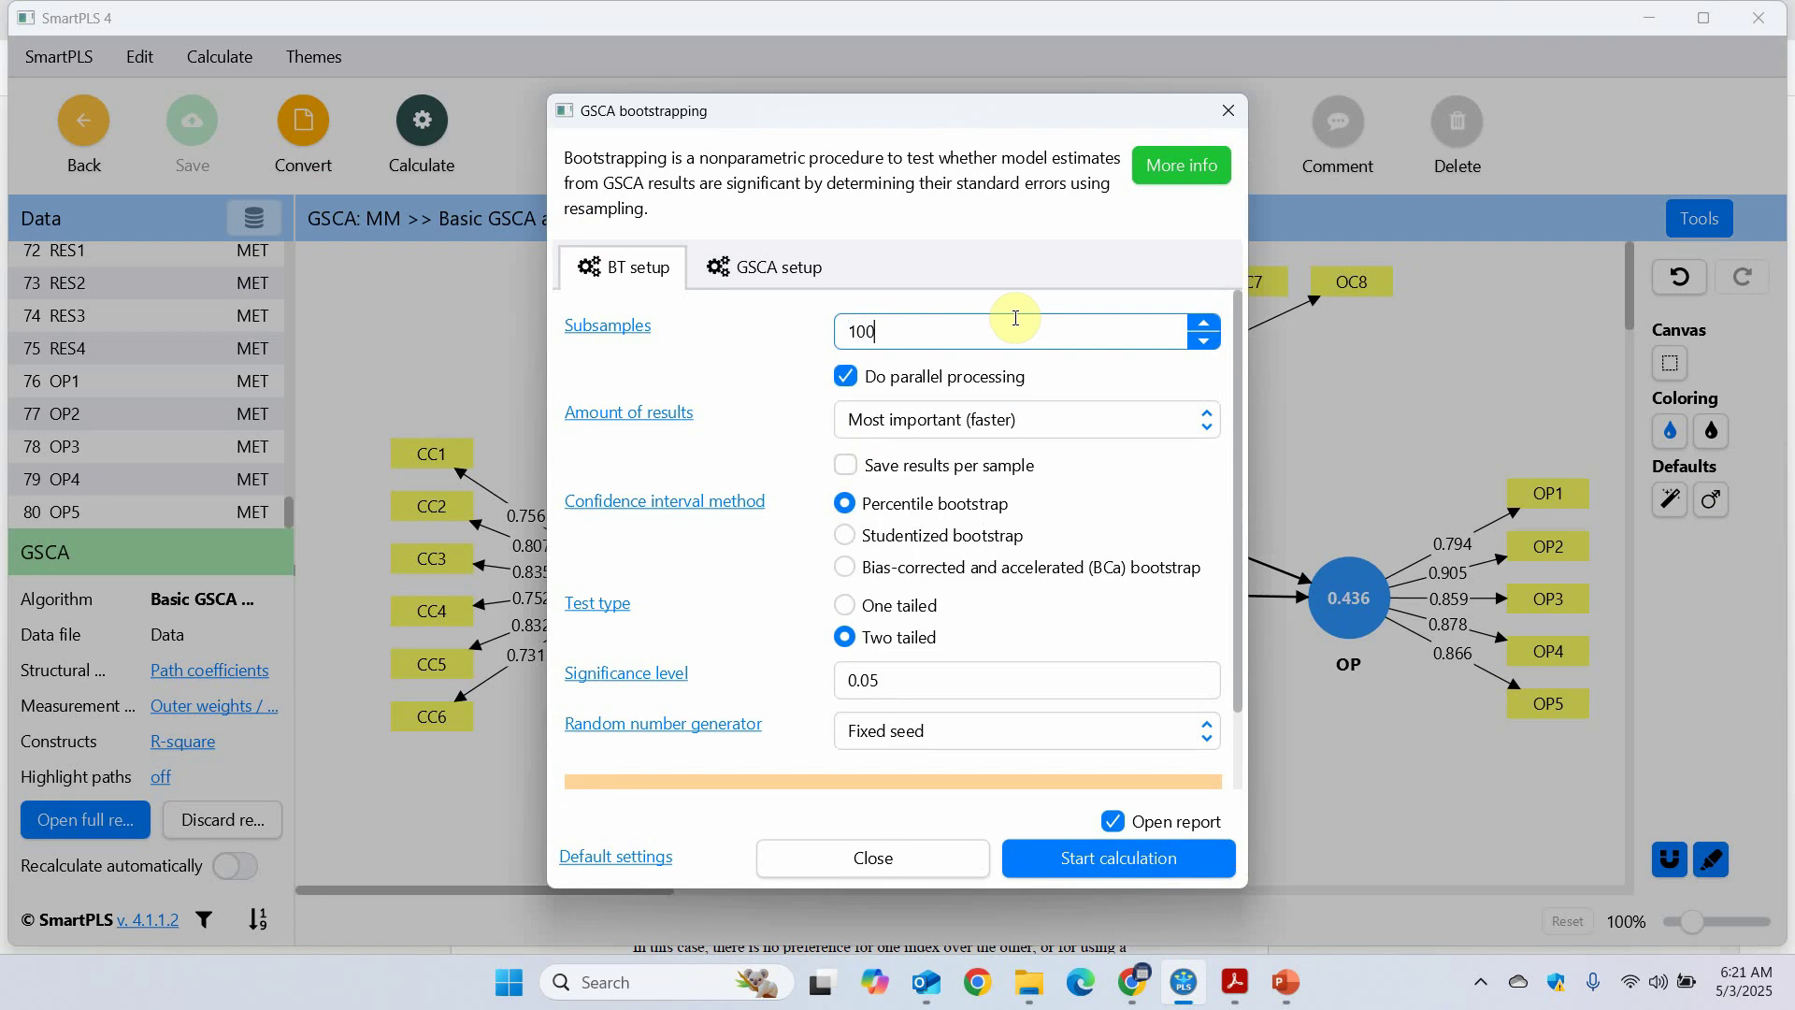
{"action": "type", "text": "00"}
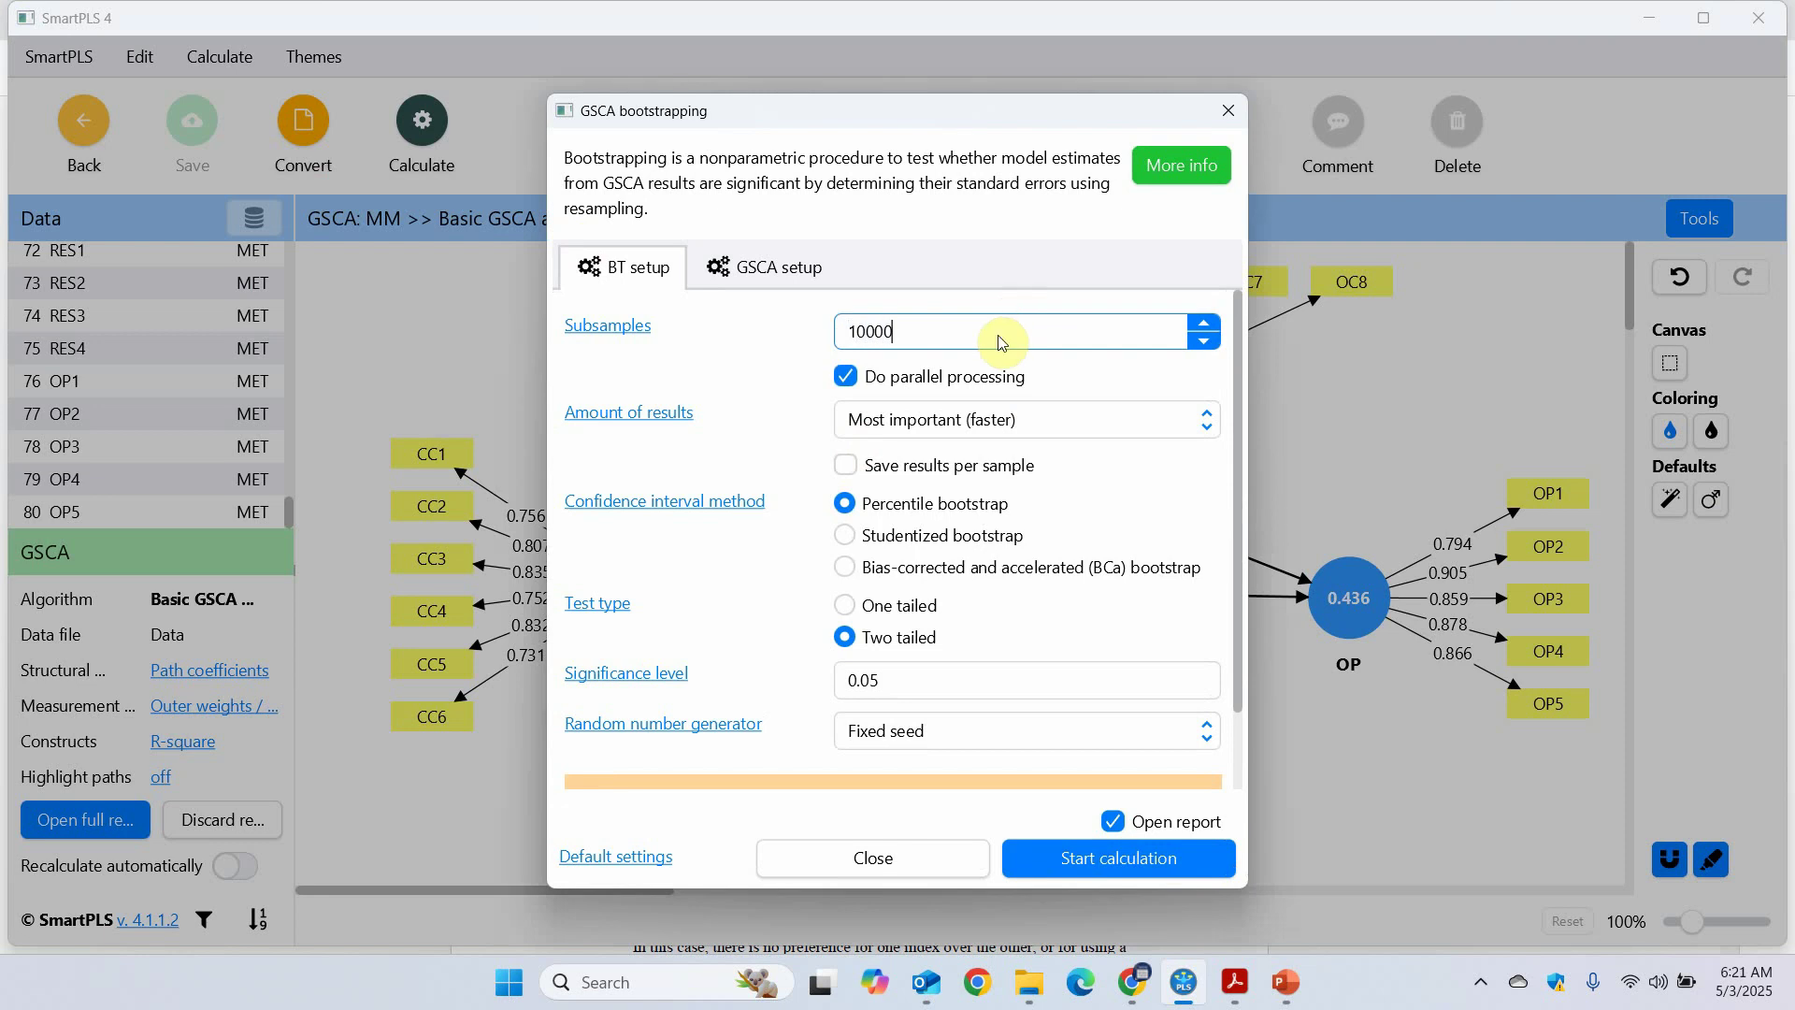
{"action": "left_click", "coordinate": [921, 567]}
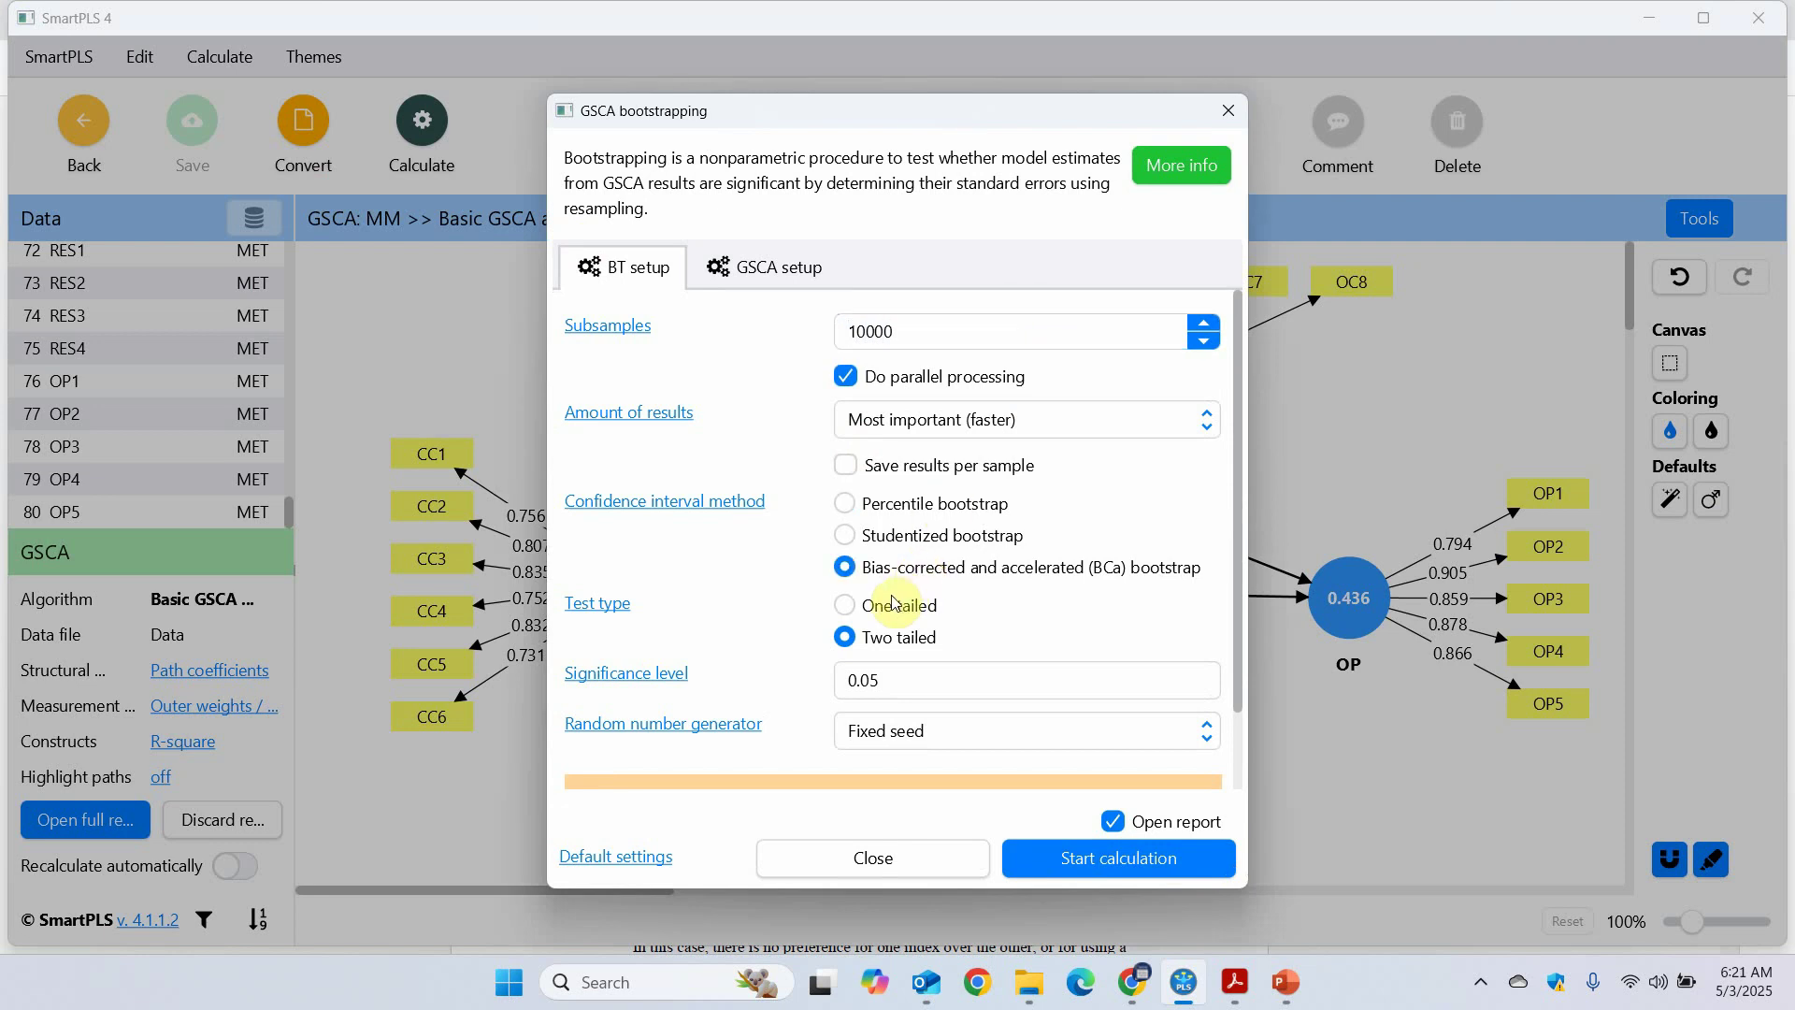
{"action": "left_click", "coordinate": [892, 608]}
{"action": "scroll", "coordinate": [1075, 771], "scroll_direction": "down", "scroll_amount": 1}
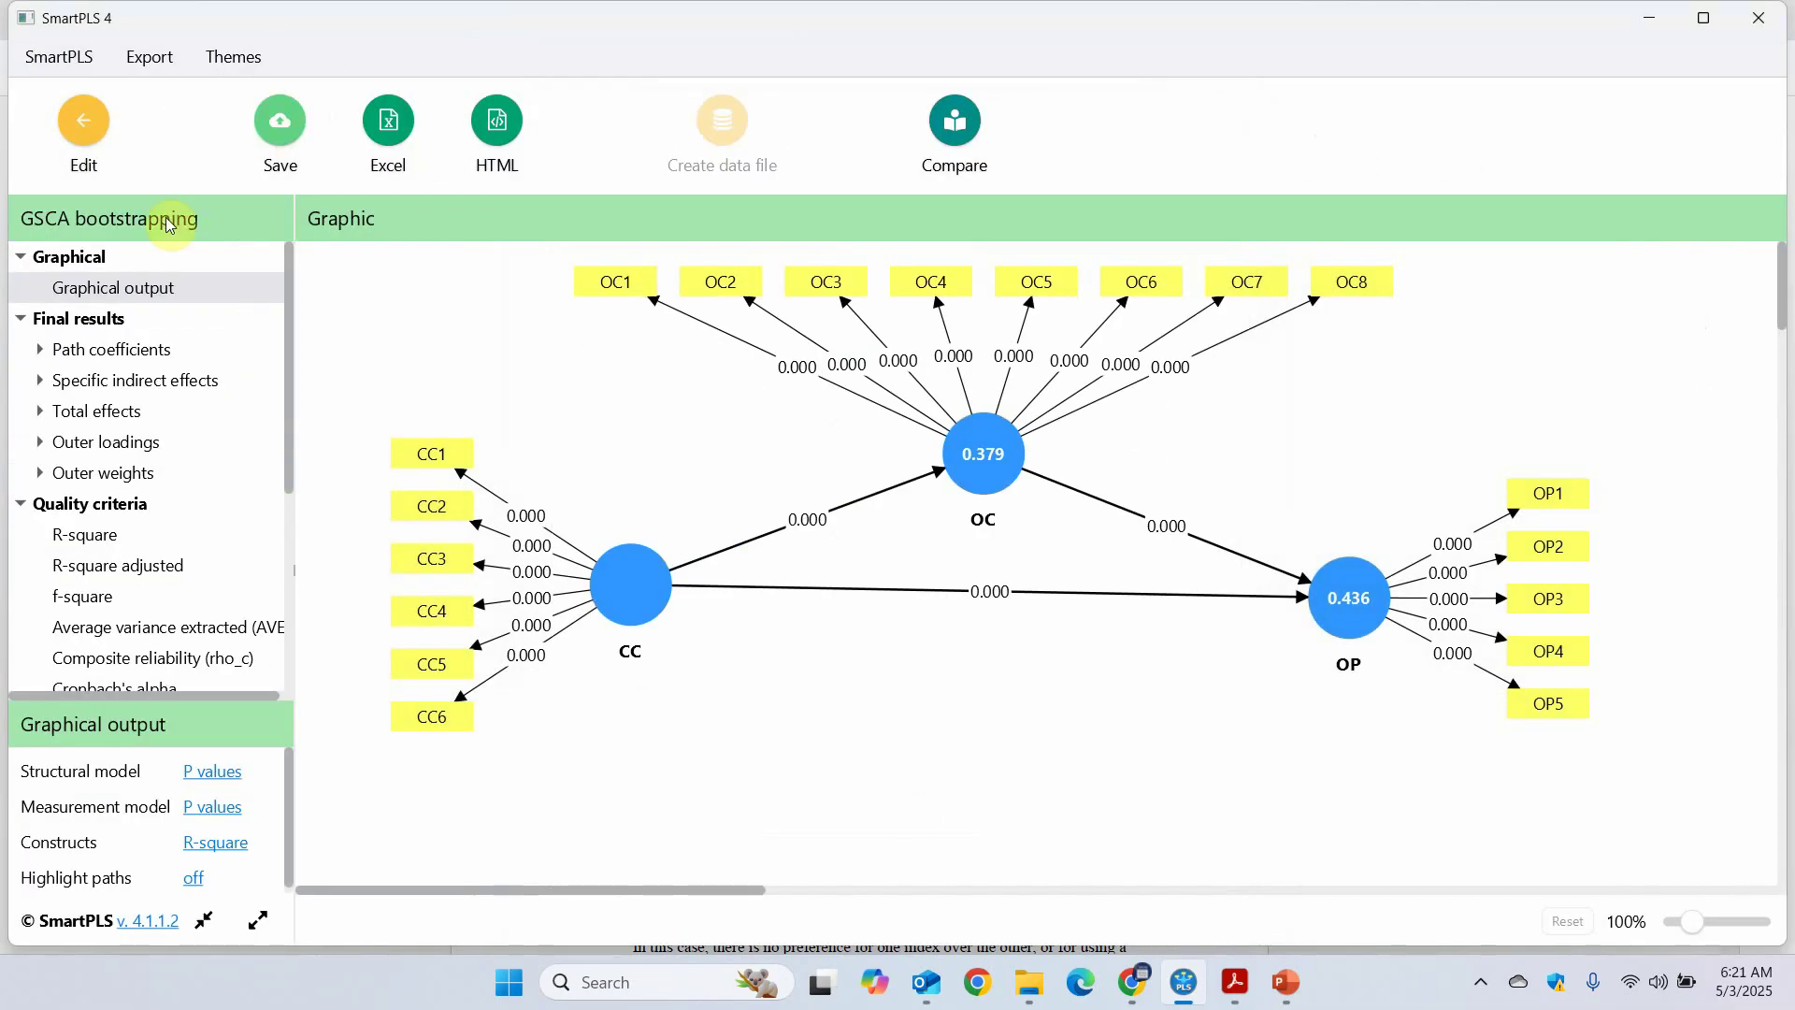
Display the bootstrapped path coefficients table (T values 15.464, 5.298, 6.459; p 0.000) at reduced zoom
{"action": "left_click", "coordinate": [111, 352]}
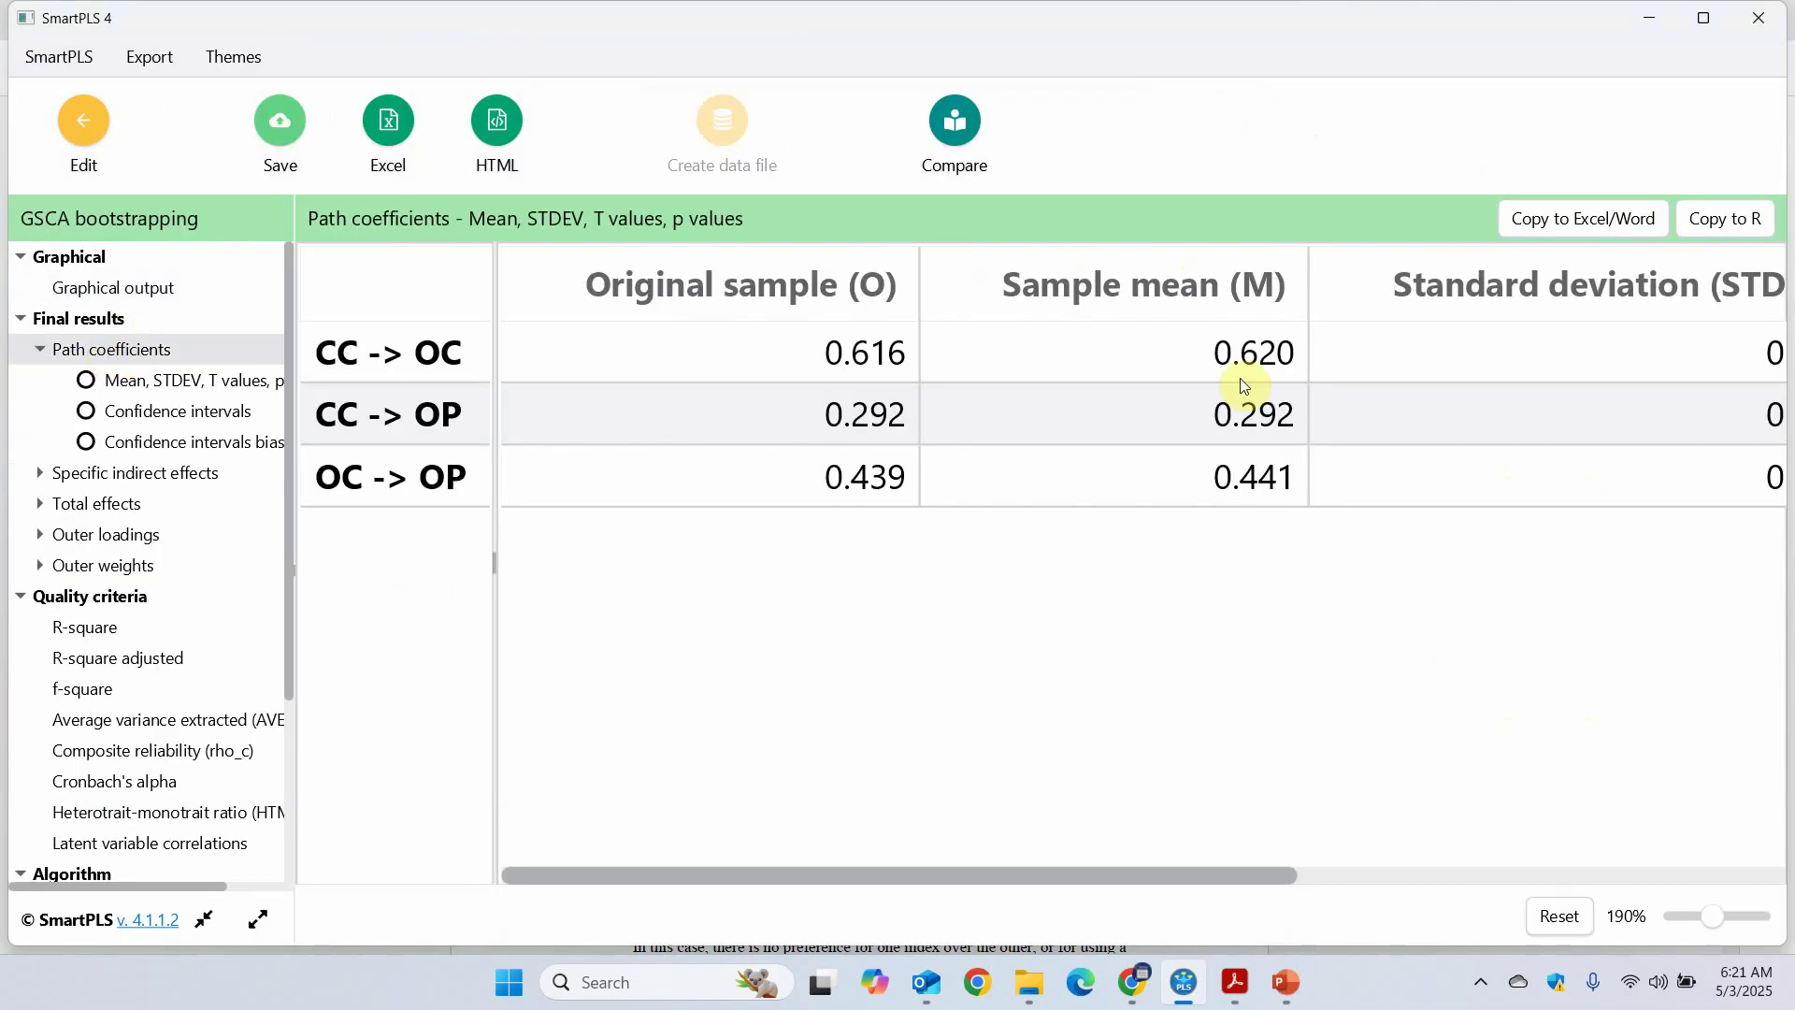
{"action": "left_click", "coordinate": [1687, 913]}
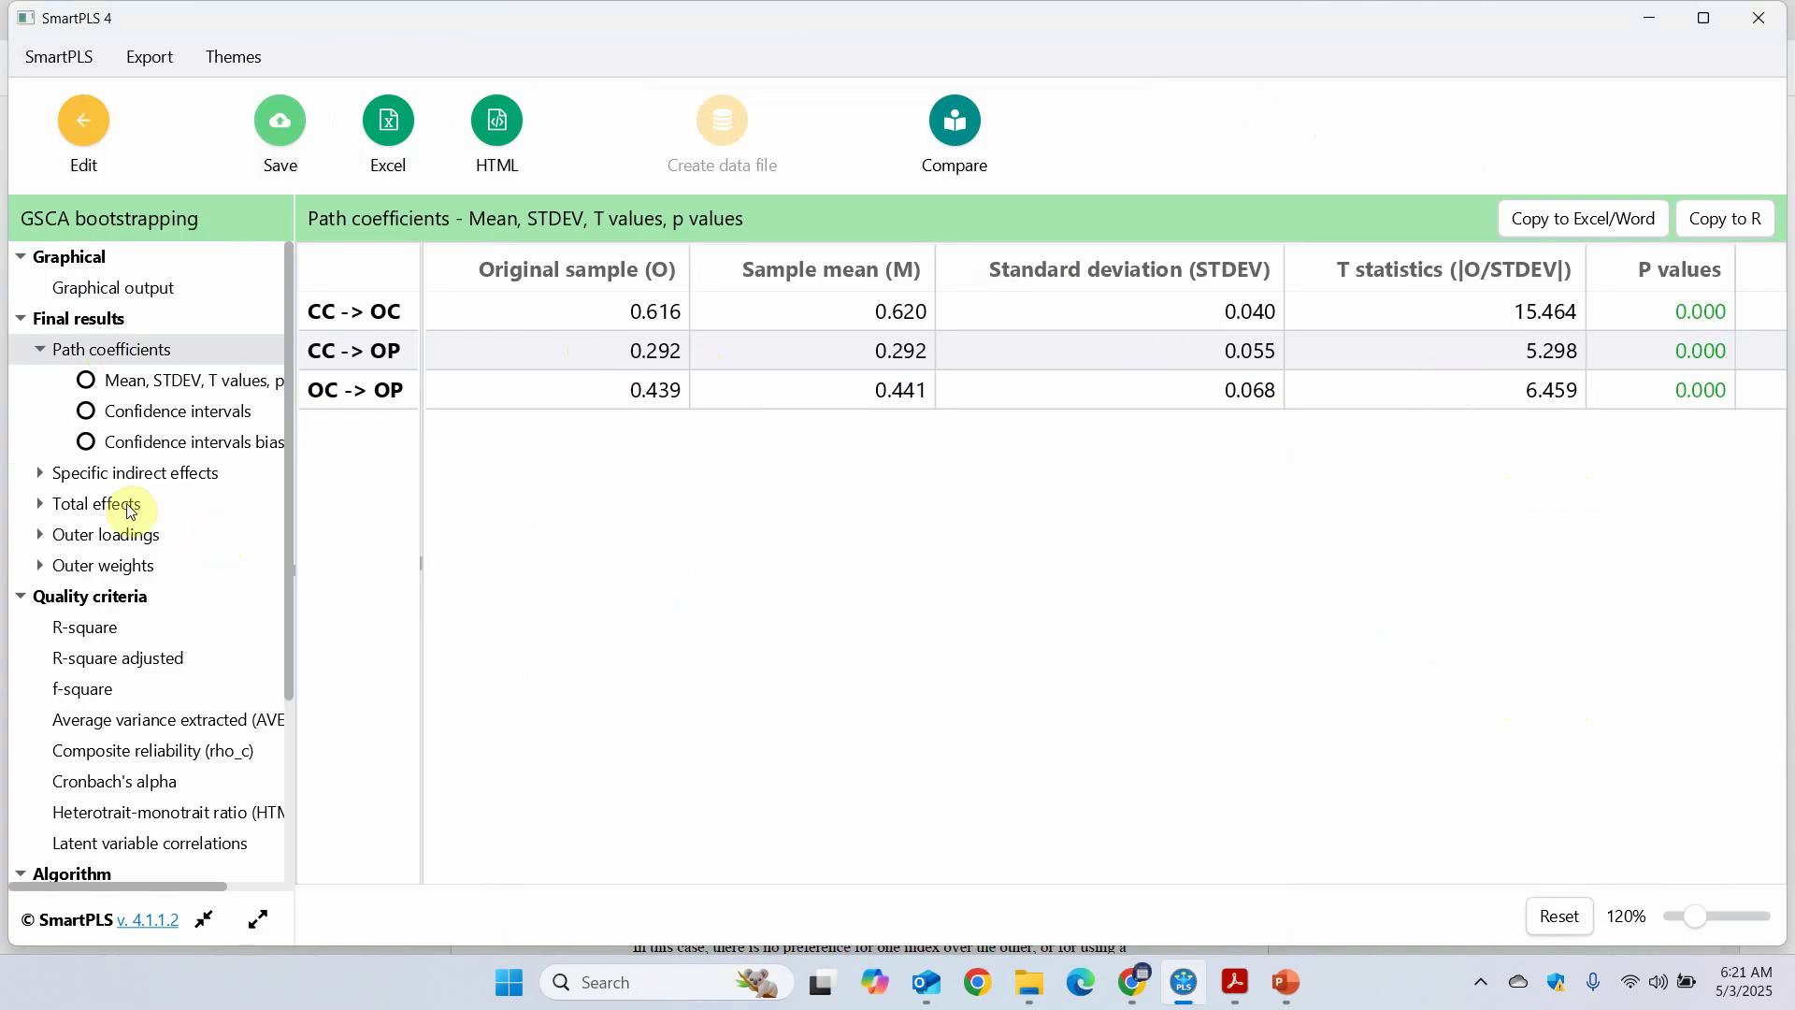
Check the CC→OC→OP specific indirect effect (original sample 0.270), then go back to path coefficients
{"action": "left_click", "coordinate": [193, 475]}
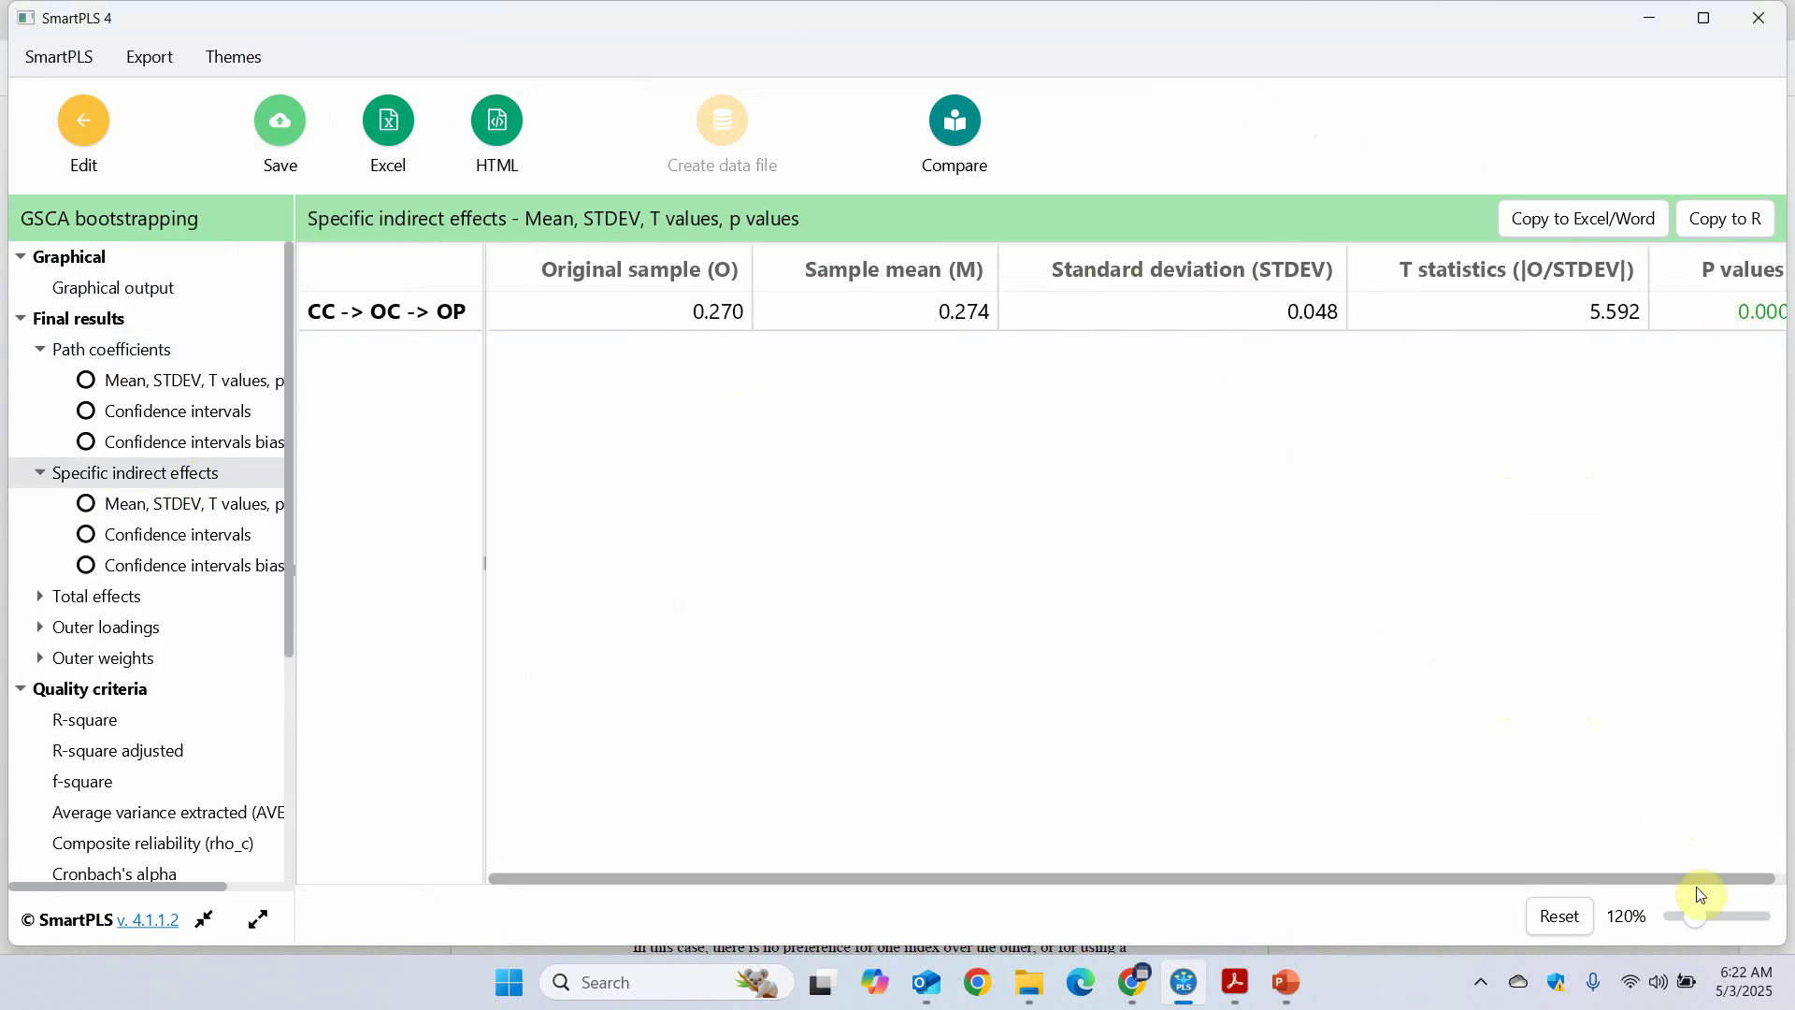
{"action": "left_click_drag", "start_coordinate": [1694, 916], "coordinate": [1688, 916]}
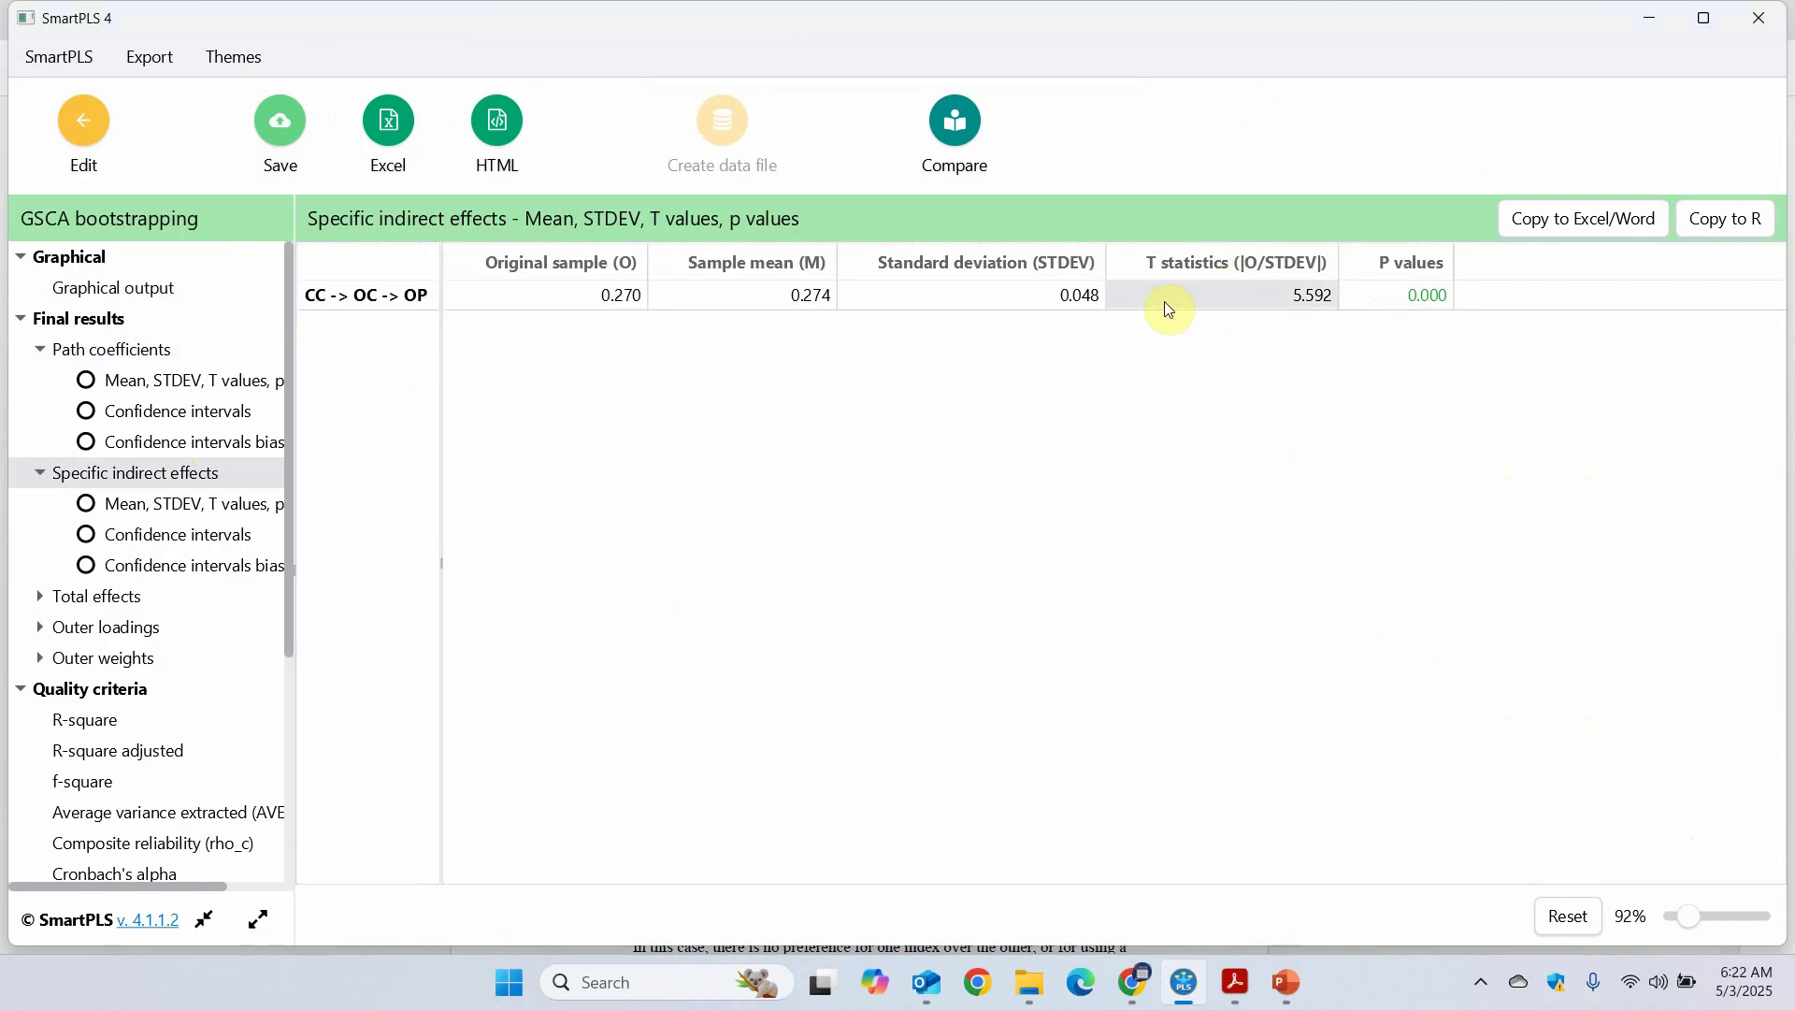
{"action": "left_click", "coordinate": [566, 297]}
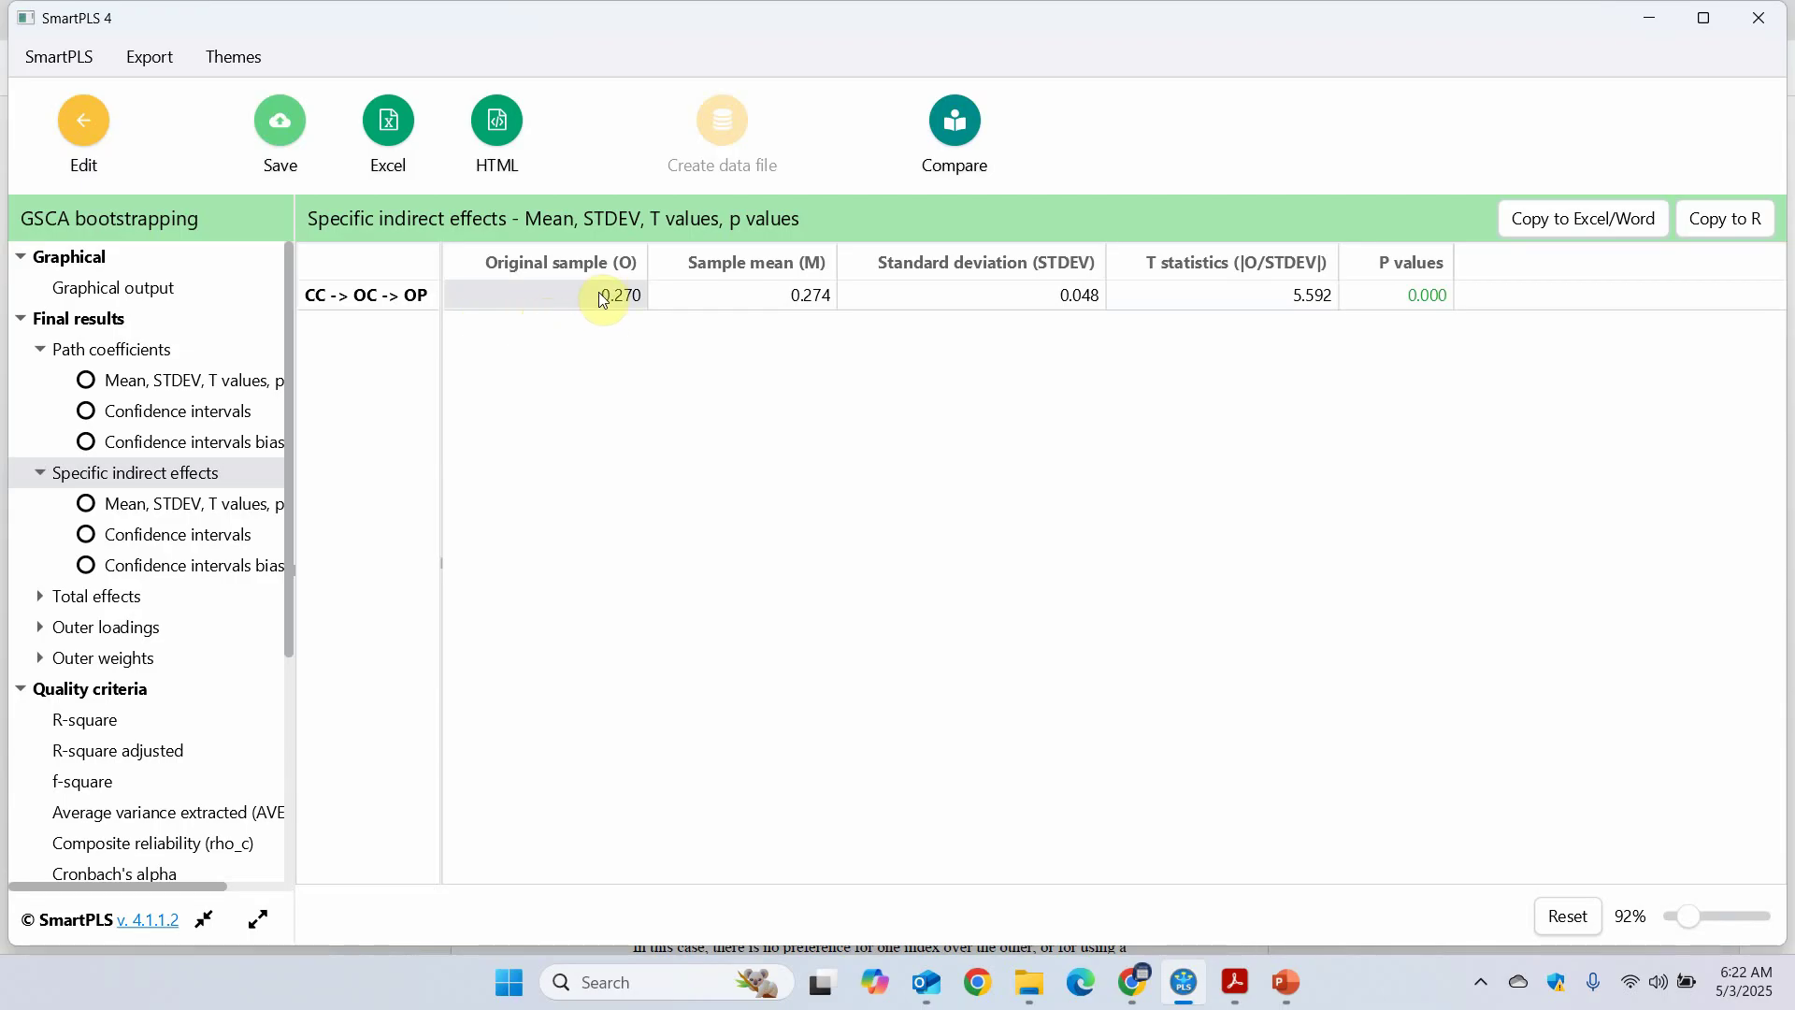
{"action": "left_click", "coordinate": [142, 355]}
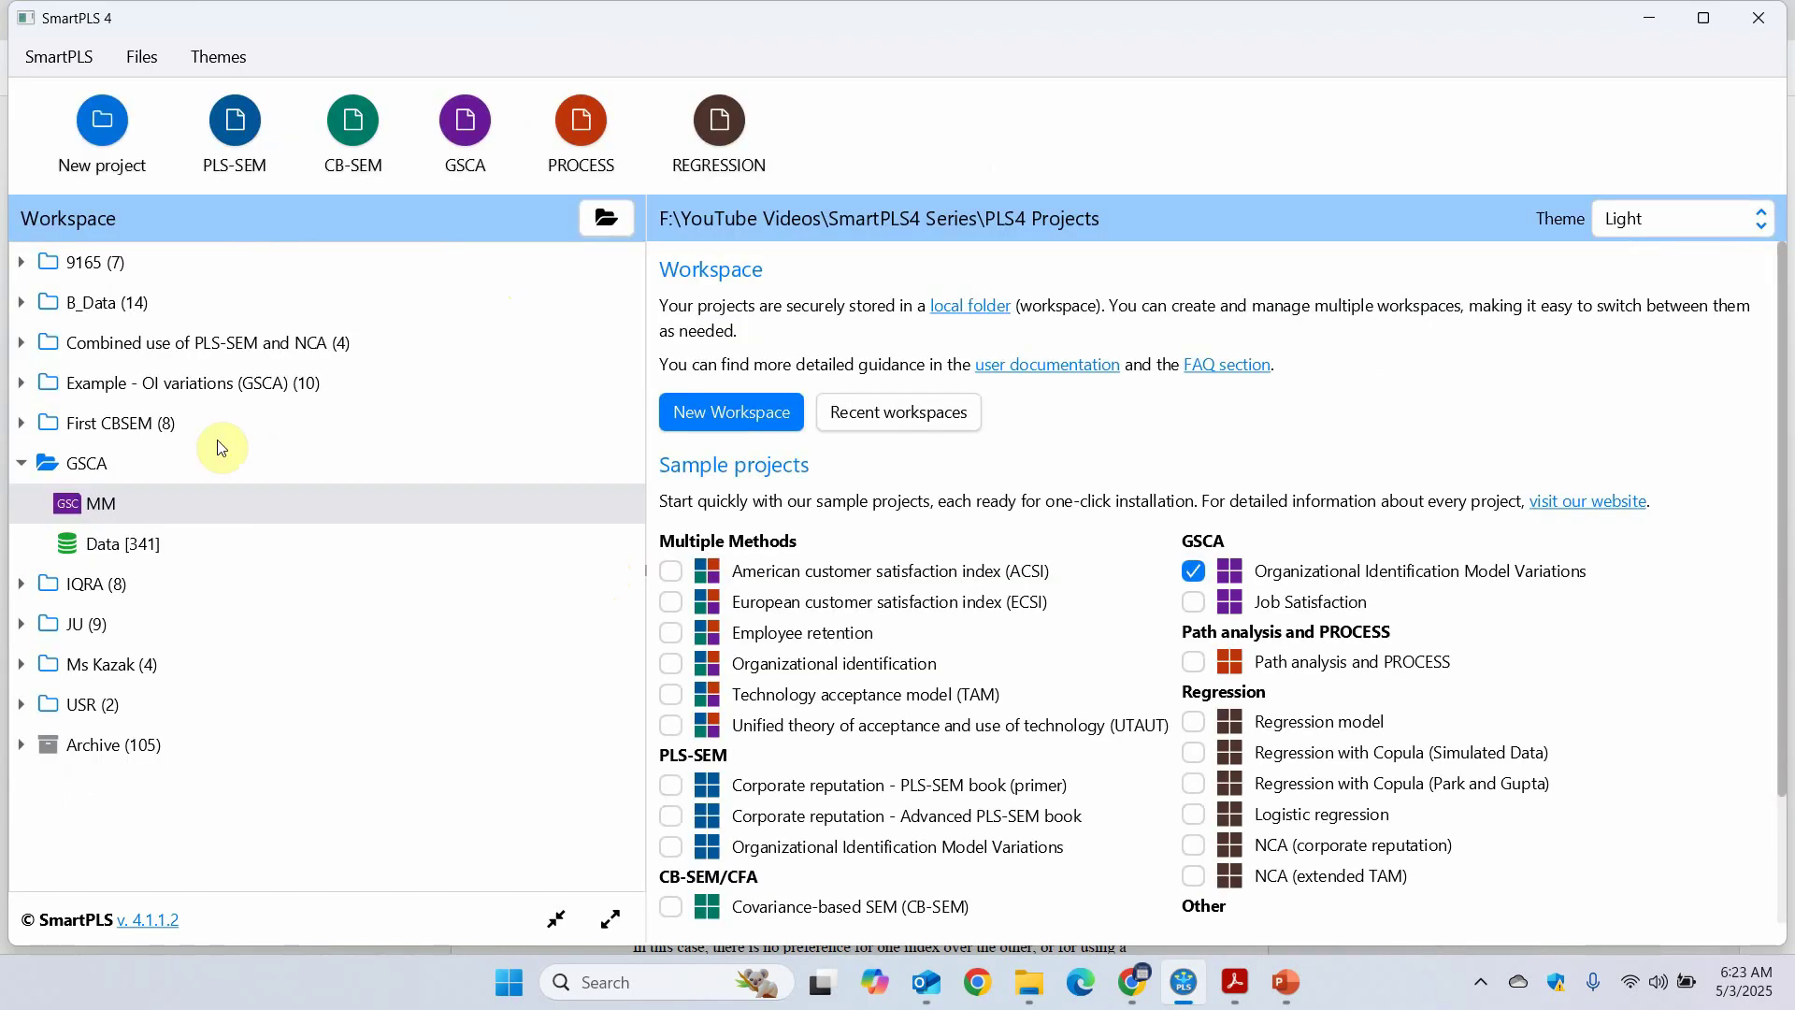
Reopen the GSCA project's MM model, showing the CC, OC and OP path diagram
{"action": "double_click", "coordinate": [120, 503]}
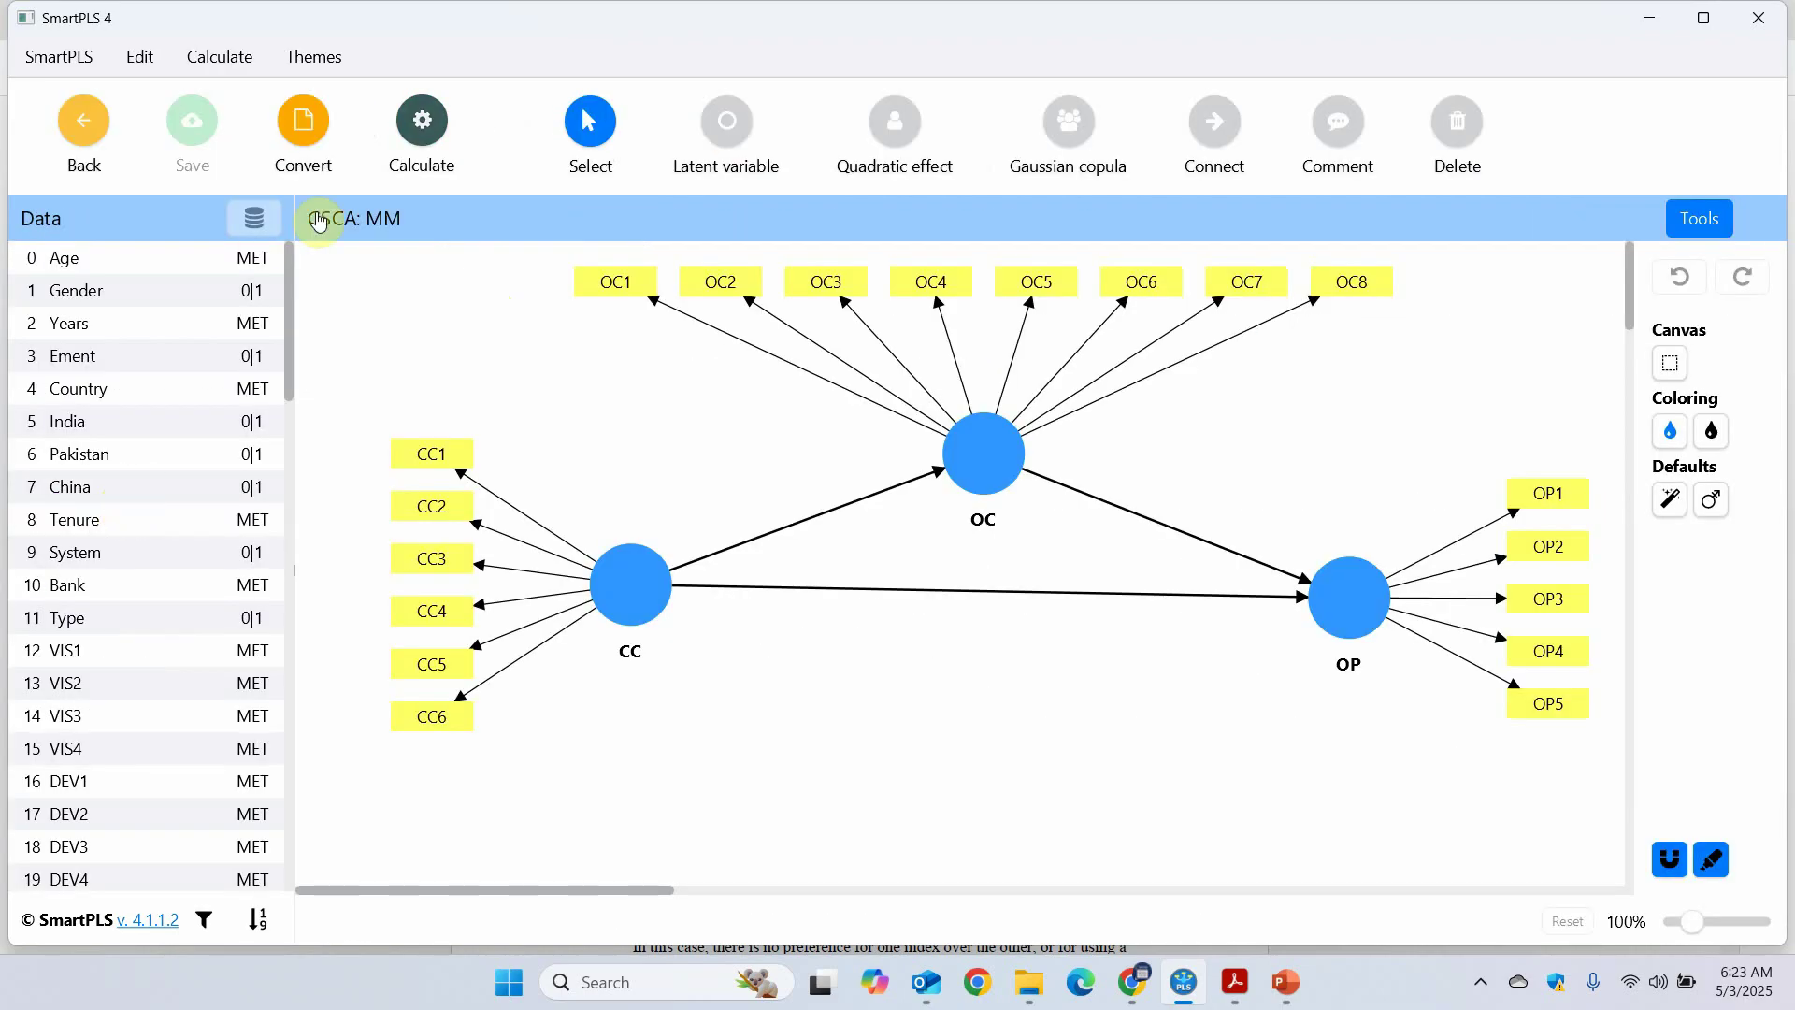